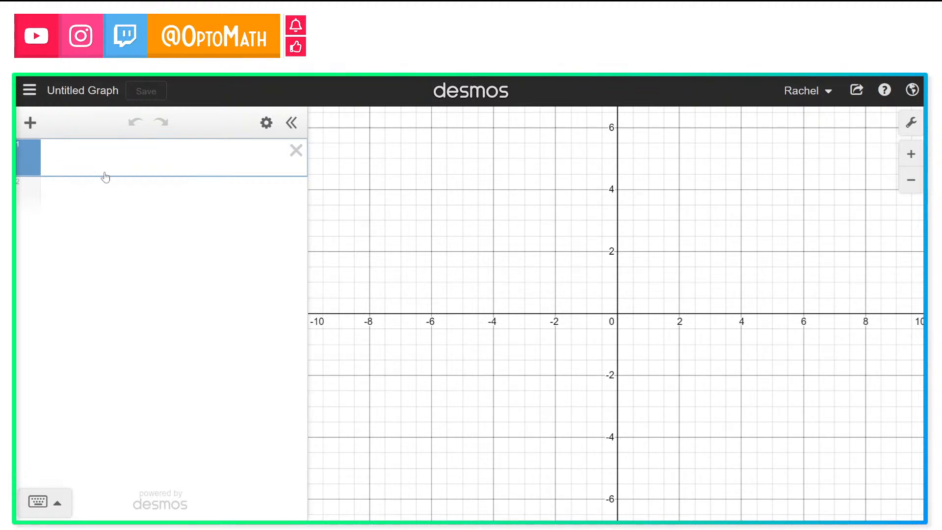
Step: Insert the maze.jpg image and enter the point-slope equation y − y₁ = m(x − x₁) in a new expression
{"action": "left_click", "coordinate": [28, 123]}
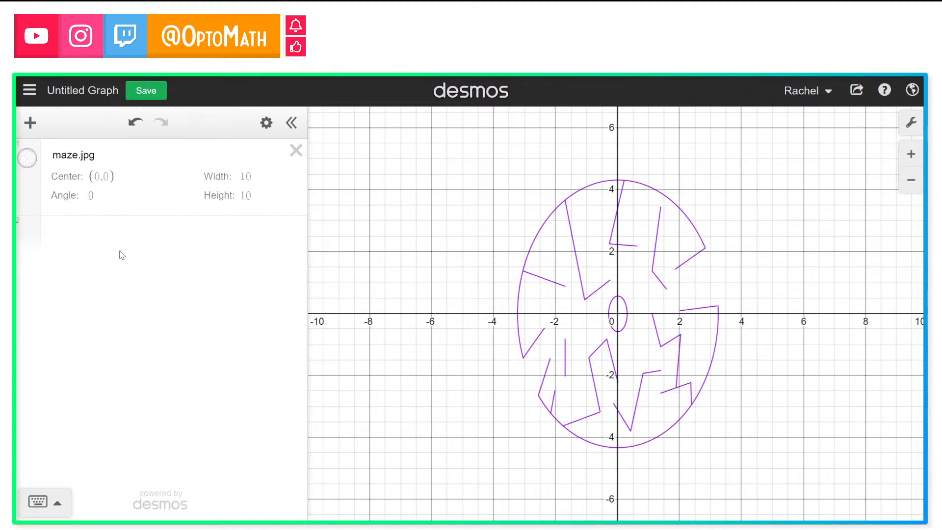
{"action": "left_click", "coordinate": [120, 227]}
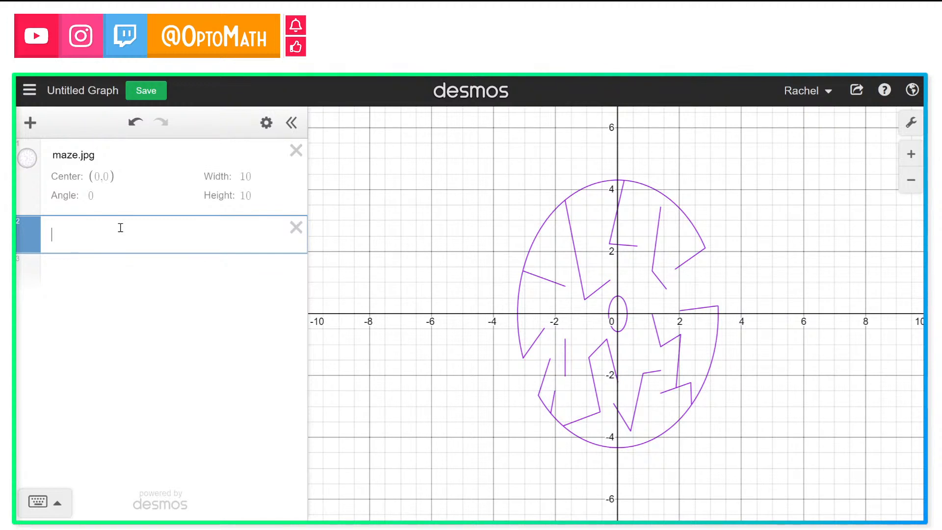
{"action": "left_click", "coordinate": [40, 504]}
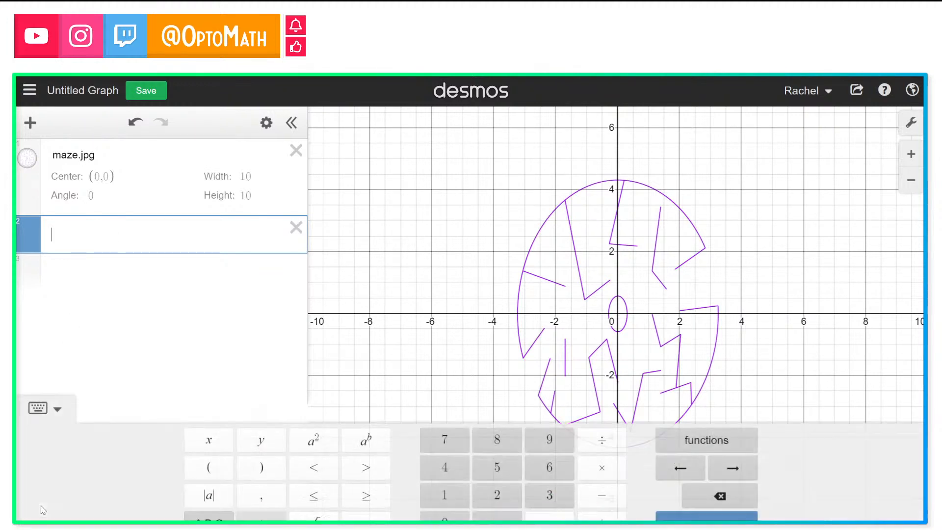
{"action": "type", "text": "y-"}
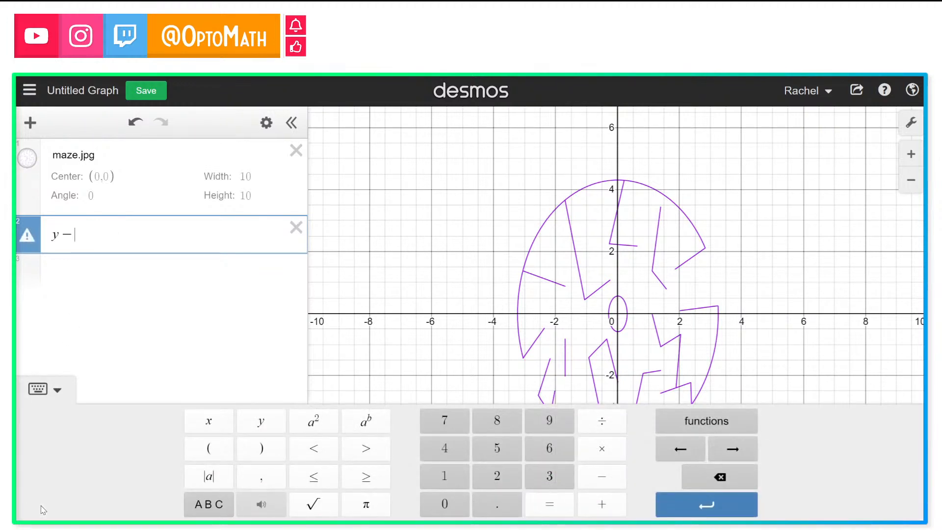
{"action": "type", "text": "y_1"}
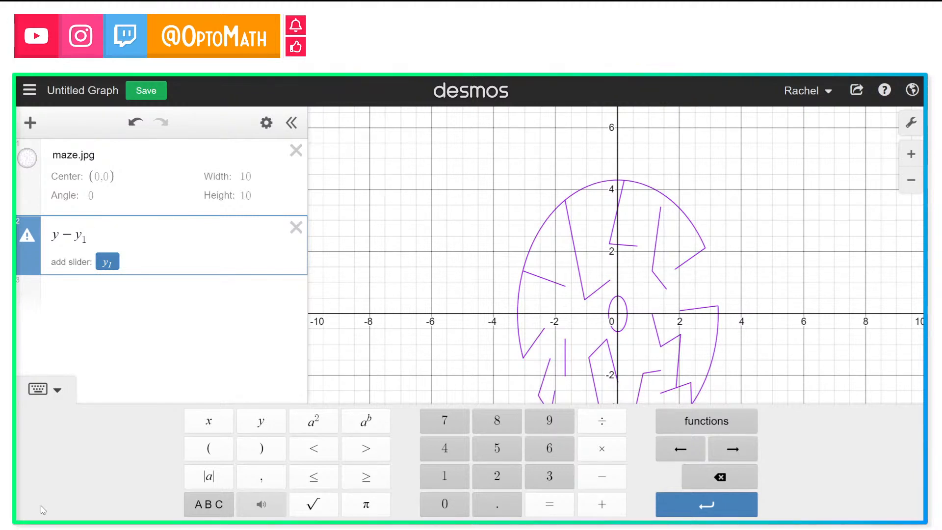
{"action": "type", "text": "=m("}
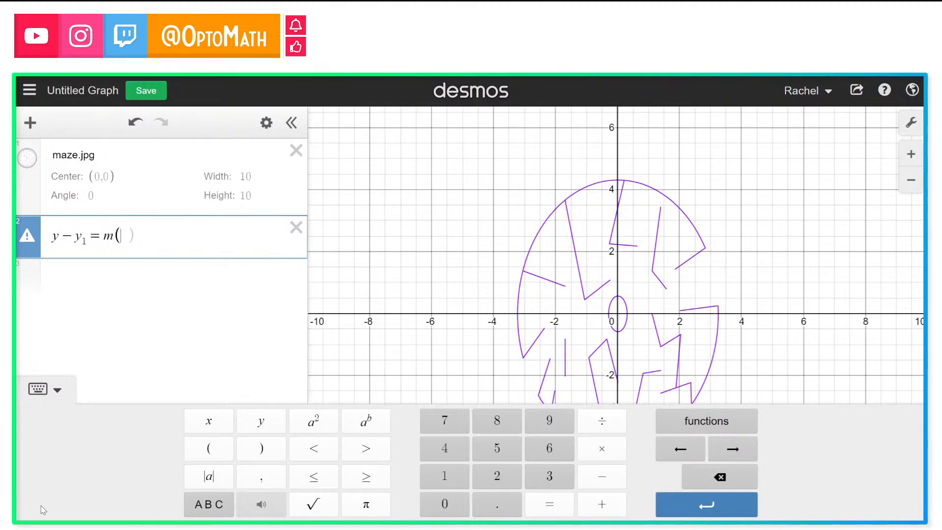
{"action": "type", "text": "x-x_1"}
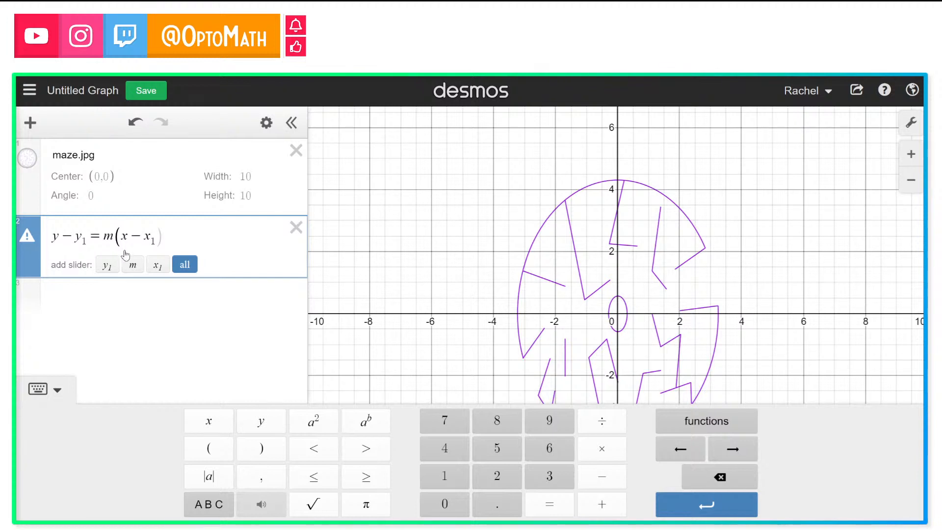
Step: Add the equations y = mx + b and Ax + By = C as two new expressions
{"action": "left_click", "coordinate": [123, 297]}
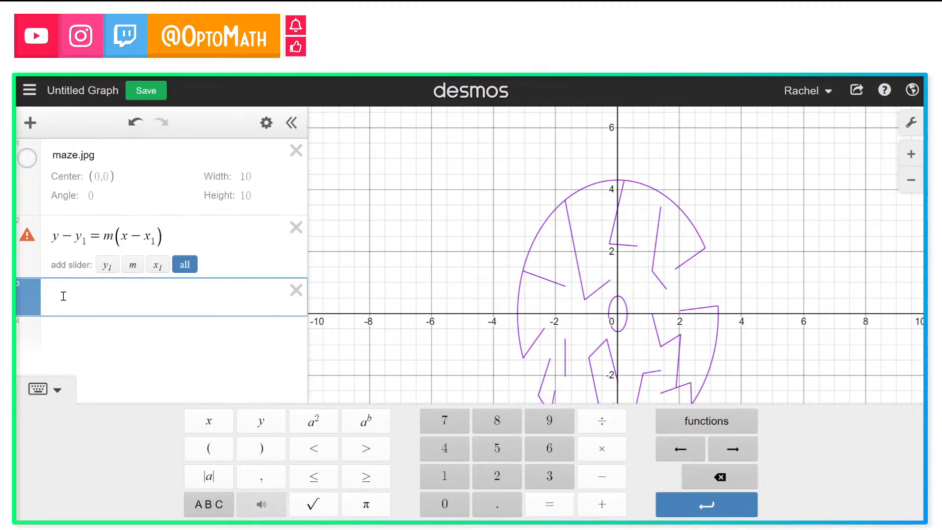
{"action": "type", "text": "y=mx+b"}
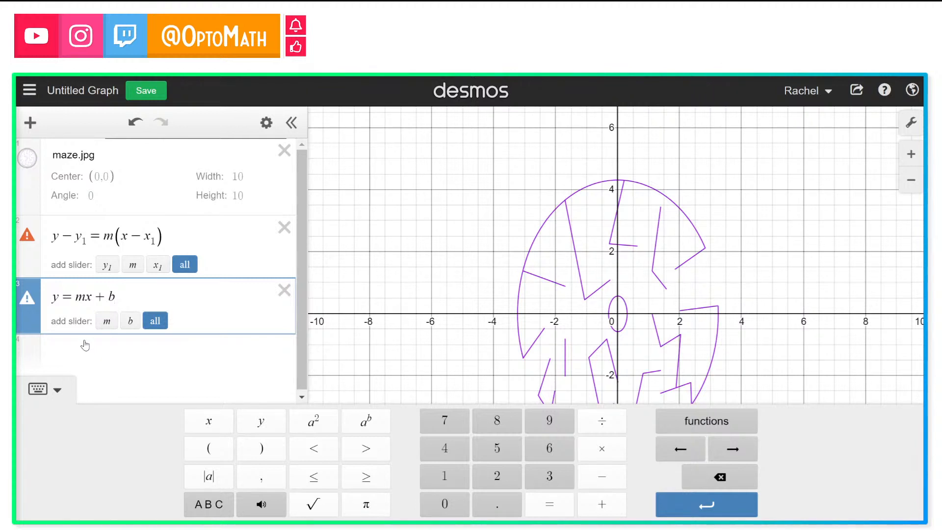
{"action": "left_click", "coordinate": [89, 356]}
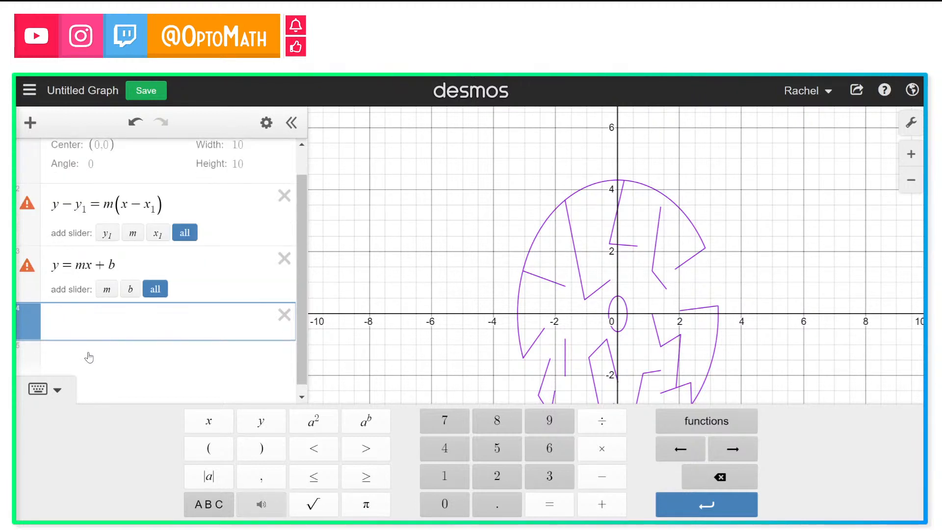
{"action": "type", "text": "Ax+"}
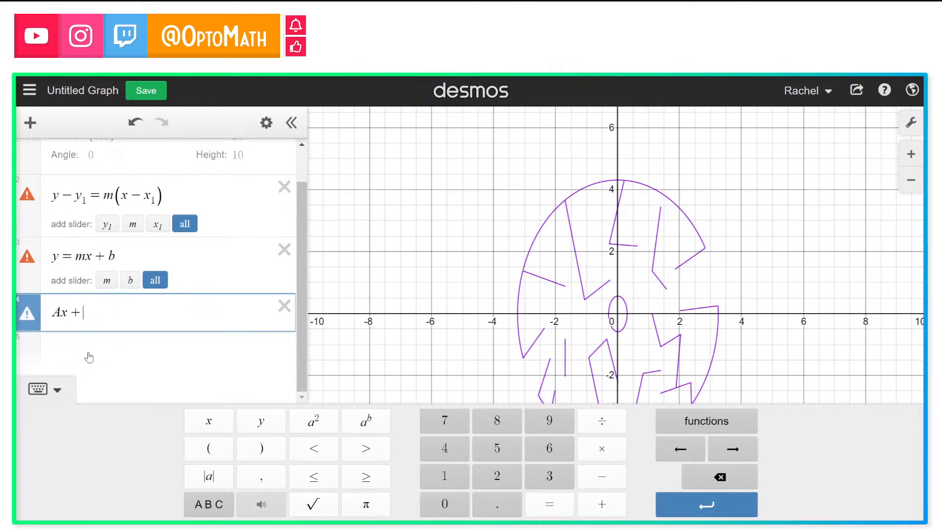
{"action": "type", "text": "By"}
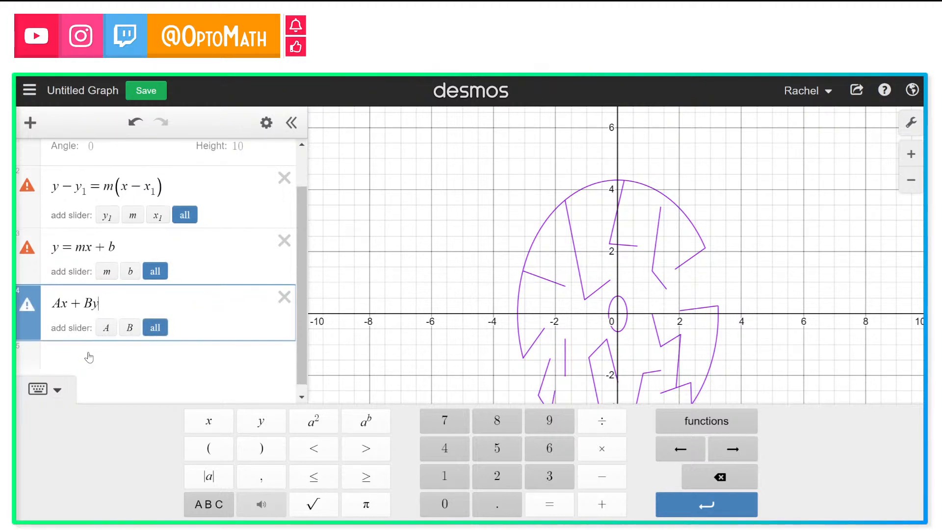
{"action": "type", "text": "=C"}
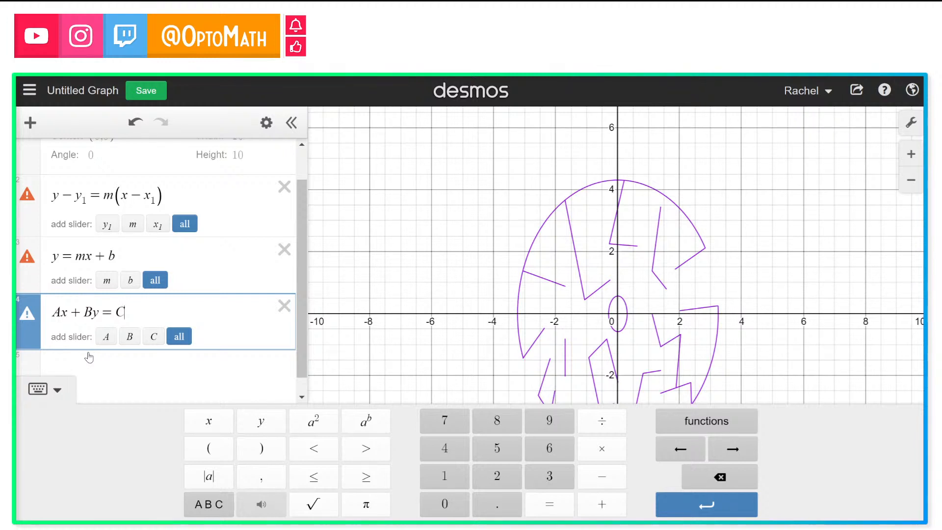
Step: Try substituting 0 for y and then for x in Ax + By = C, undoing each change
{"action": "left_click", "coordinate": [95, 317]}
{"action": "key", "text": "Delete"}
{"action": "type", "text": "(0)"}
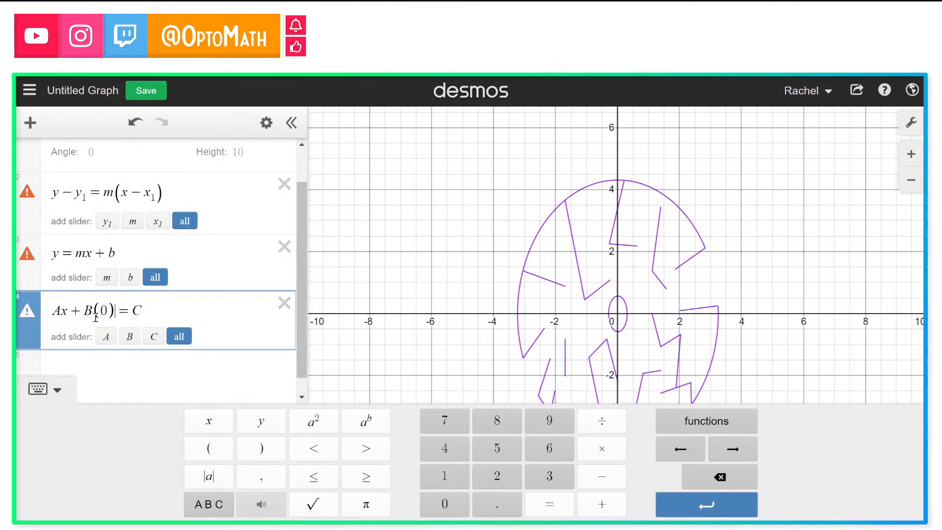
{"action": "key", "text": "ctrl+z"}
{"action": "key", "text": "ctrl+z"}
{"action": "type", "text": "y"}
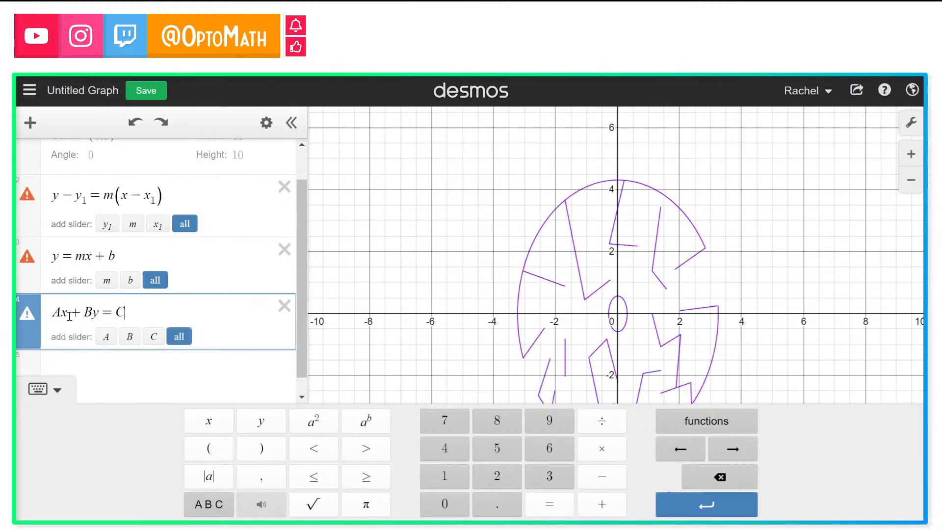
{"action": "key", "text": "BackSpace"}
{"action": "type", "text": "(0)"}
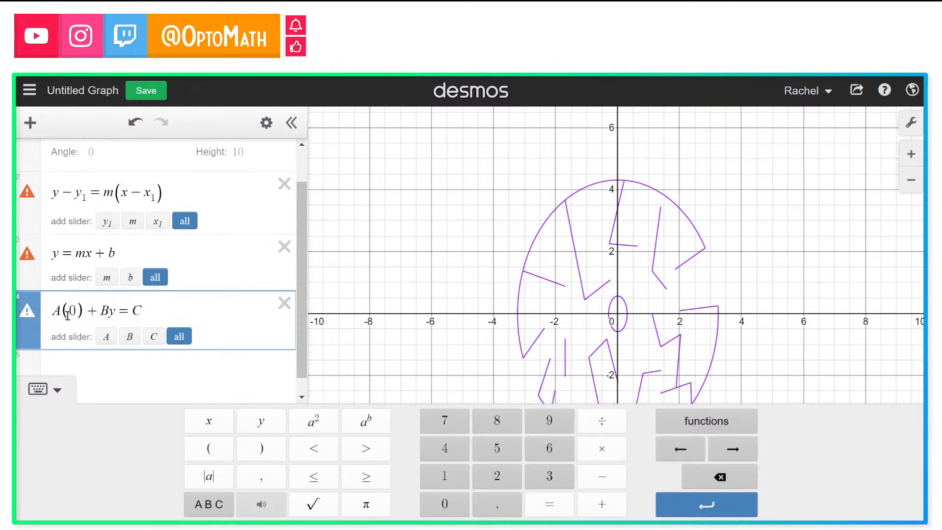
{"action": "key", "text": "ctrl+z"}
{"action": "key", "text": "ctrl+z"}
{"action": "key", "text": "ctrl+z"}
{"action": "key", "text": "ctrl+z"}
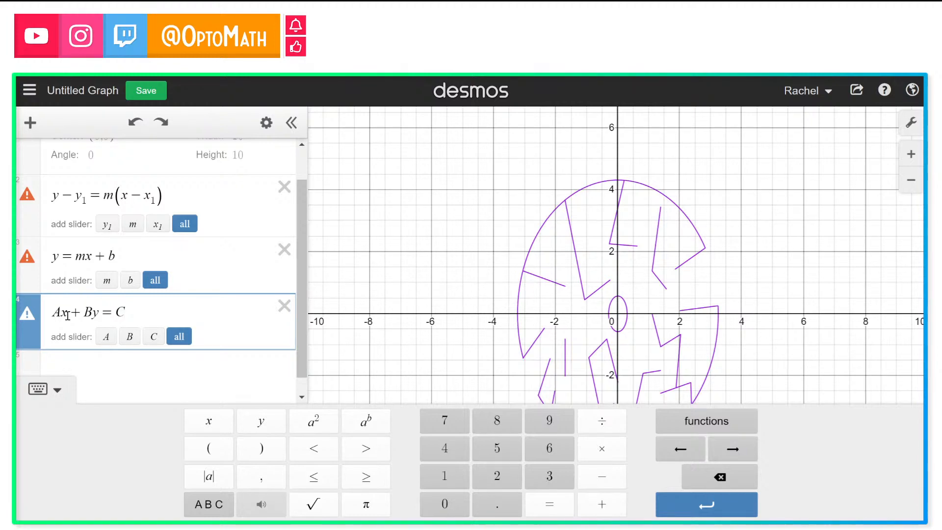
Step: Zoom in on the maze and plot the point (−2.5, −1.5) in a new expression
{"action": "left_click_drag", "start_coordinate": [369, 328], "coordinate": [276, 305]}
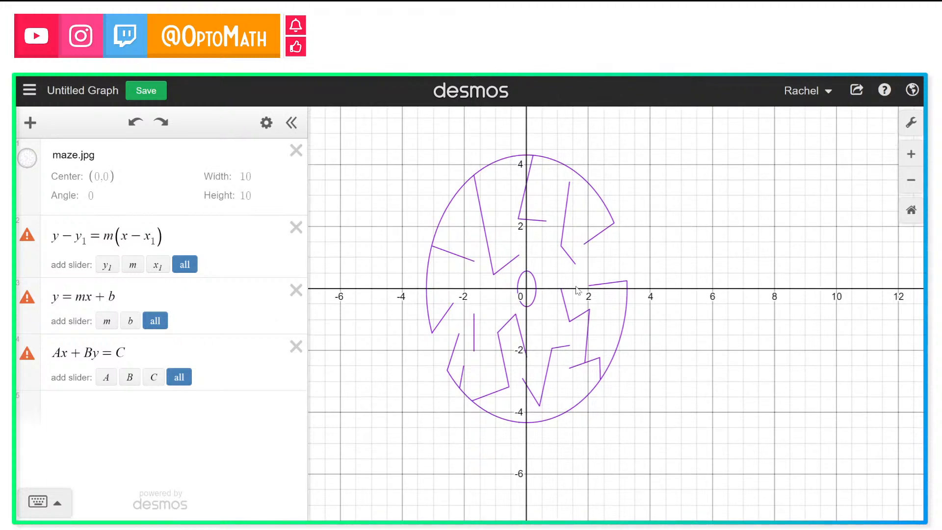
{"action": "left_click", "coordinate": [917, 186]}
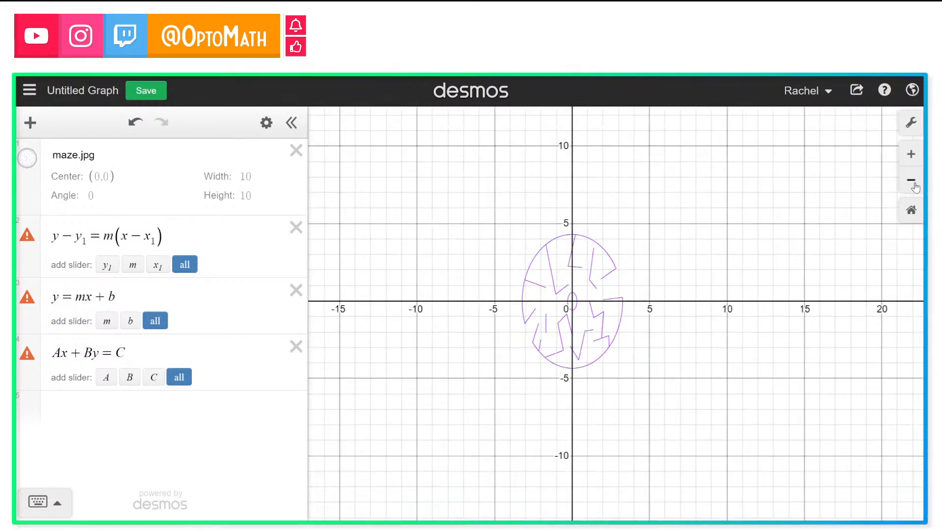
{"action": "left_click", "coordinate": [913, 158]}
{"action": "left_click", "coordinate": [912, 158]}
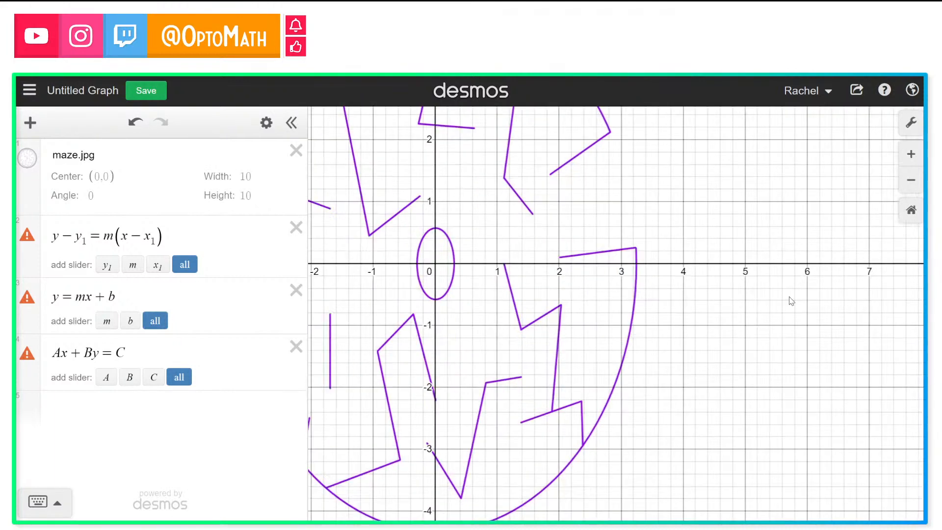
{"action": "left_click_drag", "start_coordinate": [804, 300], "coordinate": [892, 307]}
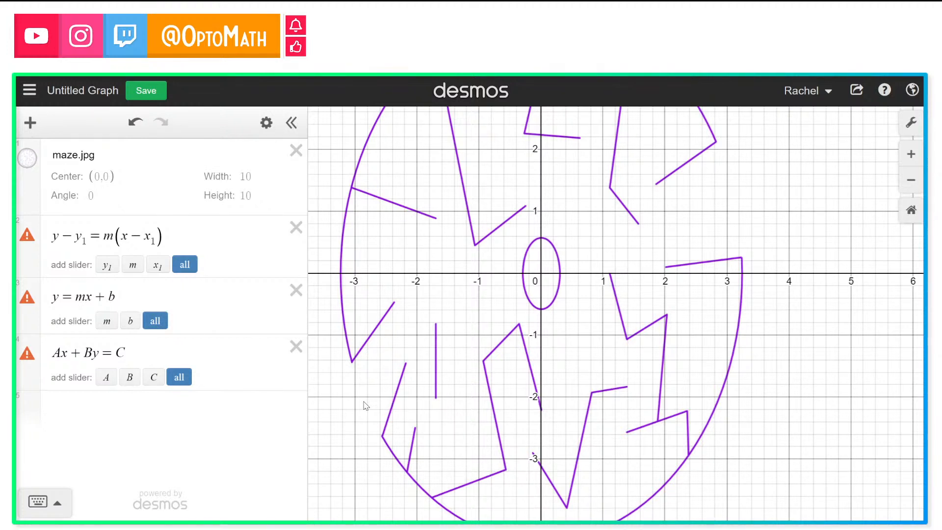
{"action": "left_click", "coordinate": [94, 413]}
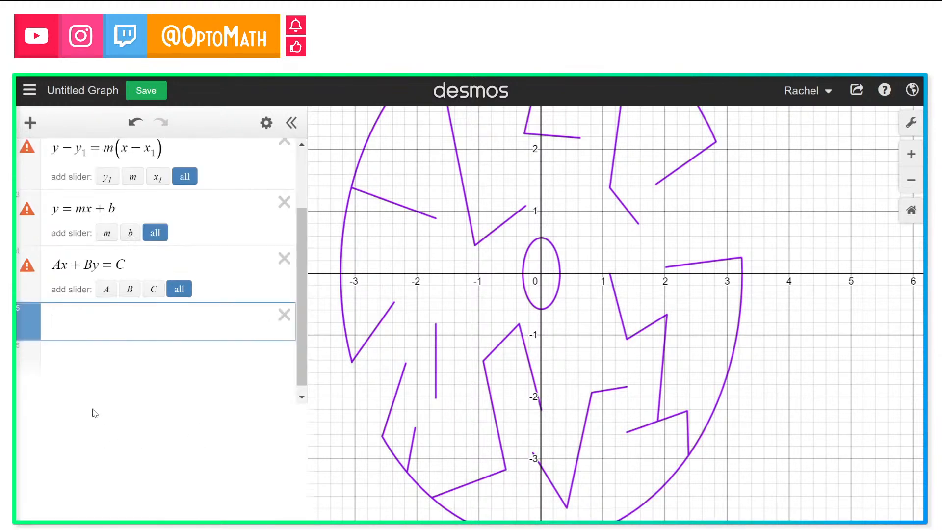
{"action": "left_click", "coordinate": [208, 447]}
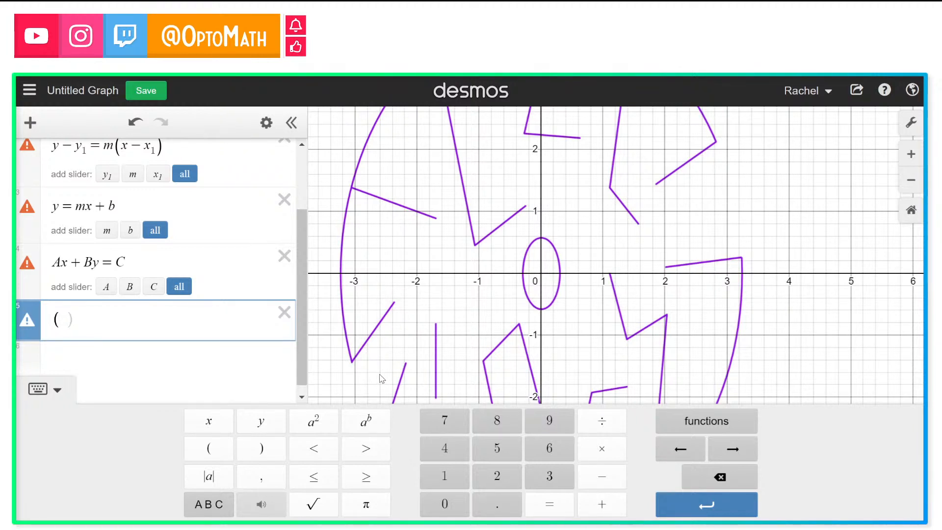
{"action": "type", "text": "-2.5,-1."}
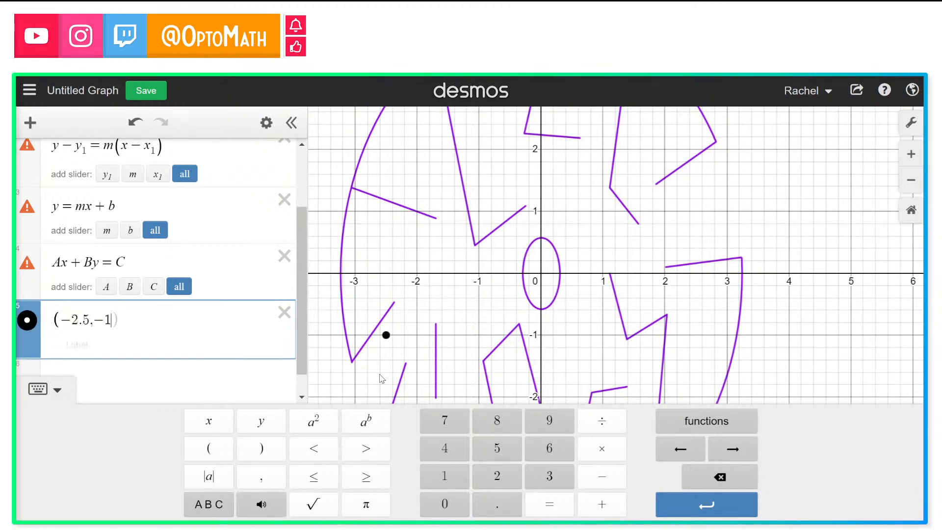
{"action": "type", "text": "5"}
{"action": "type", "text": ")"}
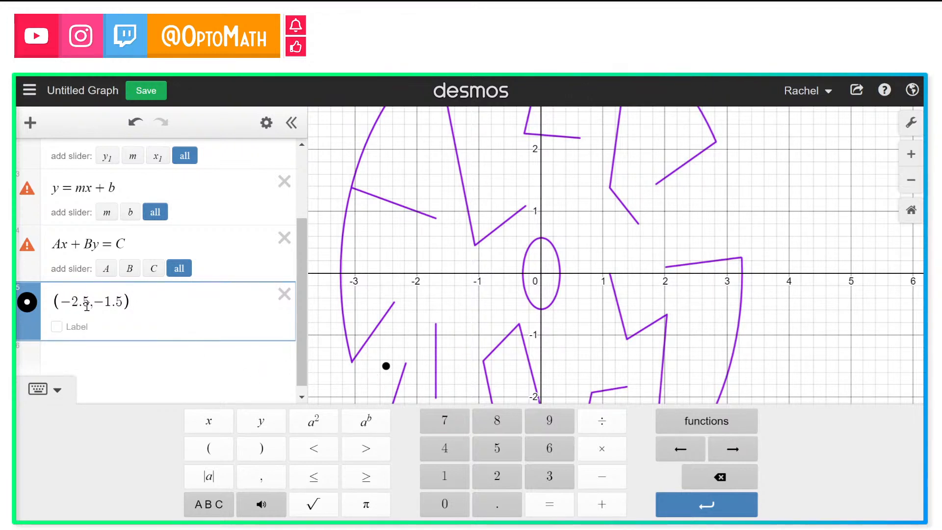
Step: Change the point's coordinates to (−3, −2)
{"action": "key", "text": "BackSpace"}
{"action": "key", "text": "BackSpace"}
{"action": "key", "text": "BackSpace"}
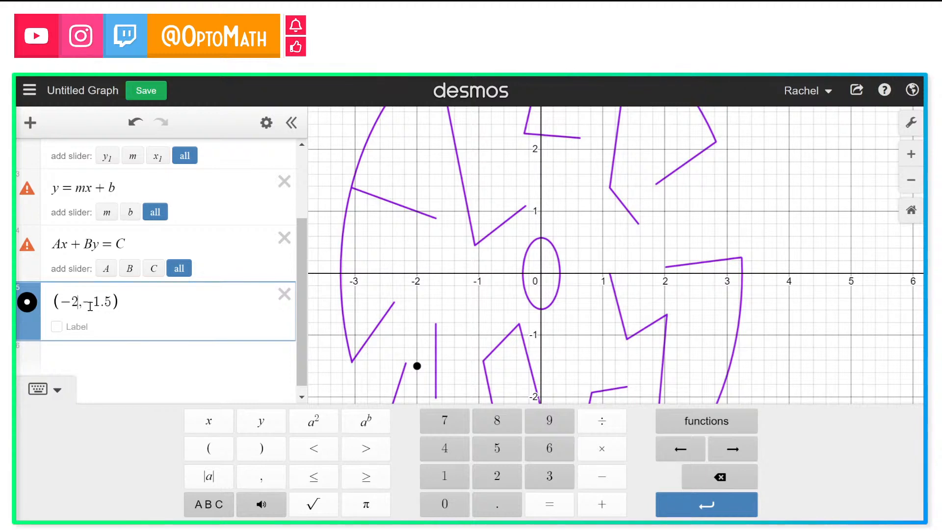
{"action": "type", "text": "3"}
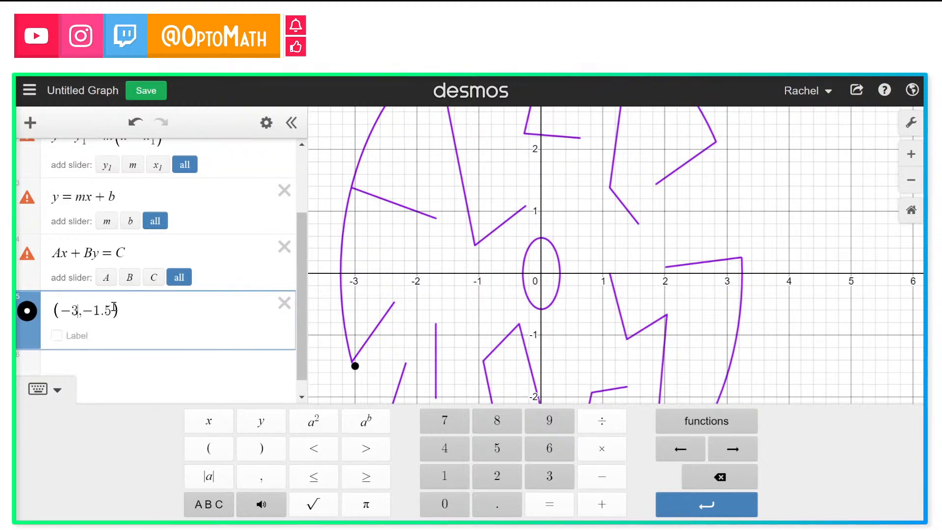
{"action": "scroll", "coordinate": [387, 375], "scroll_direction": "down", "scroll_amount": 1}
{"action": "scroll", "coordinate": [388, 376], "scroll_direction": "down", "scroll_amount": 2}
{"action": "left_click_drag", "start_coordinate": [388, 375], "coordinate": [387, 357]}
{"action": "scroll", "coordinate": [387, 356], "scroll_direction": "up", "scroll_amount": 3}
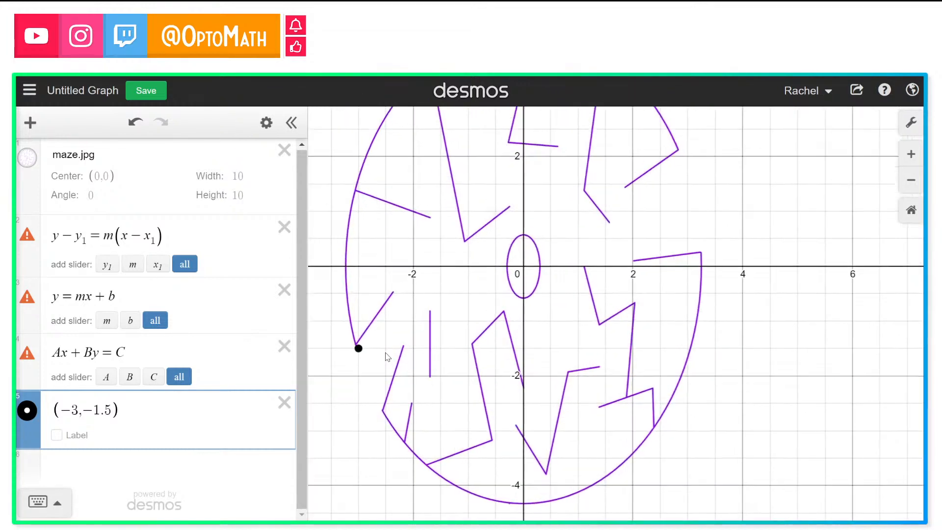
{"action": "left_click", "coordinate": [114, 409]}
{"action": "key", "text": "BackSpace"}
{"action": "key", "text": "BackSpace"}
{"action": "key", "text": "BackSpace"}
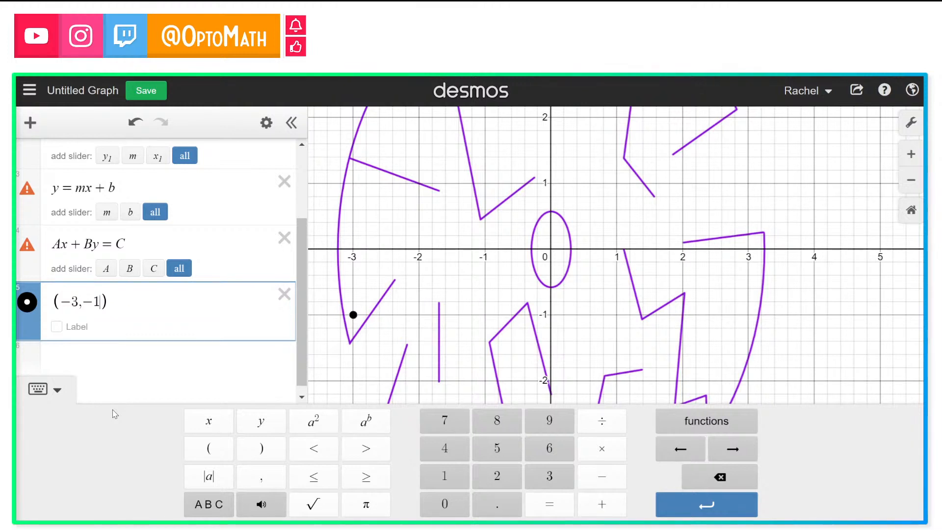
{"action": "type", "text": "2"}
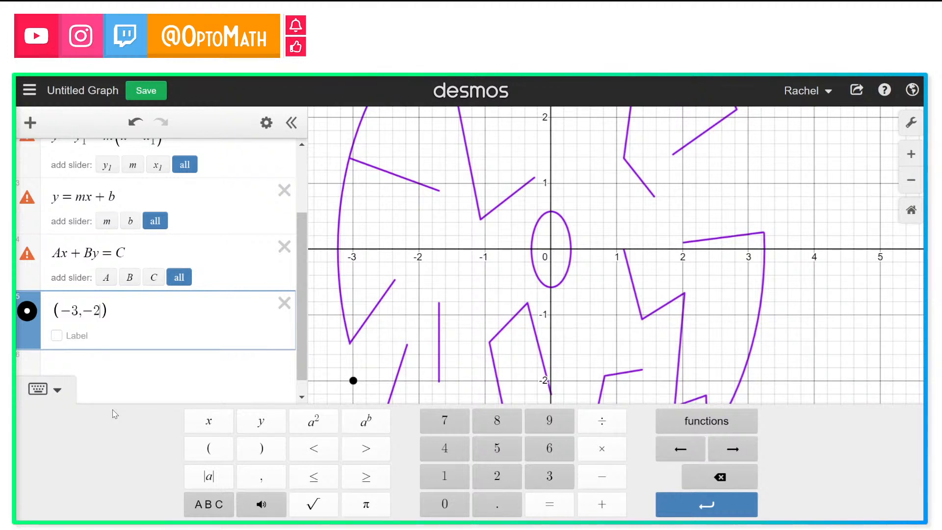
Step: Turn on the label for the point (−3, −2)
{"action": "left_click", "coordinate": [56, 336]}
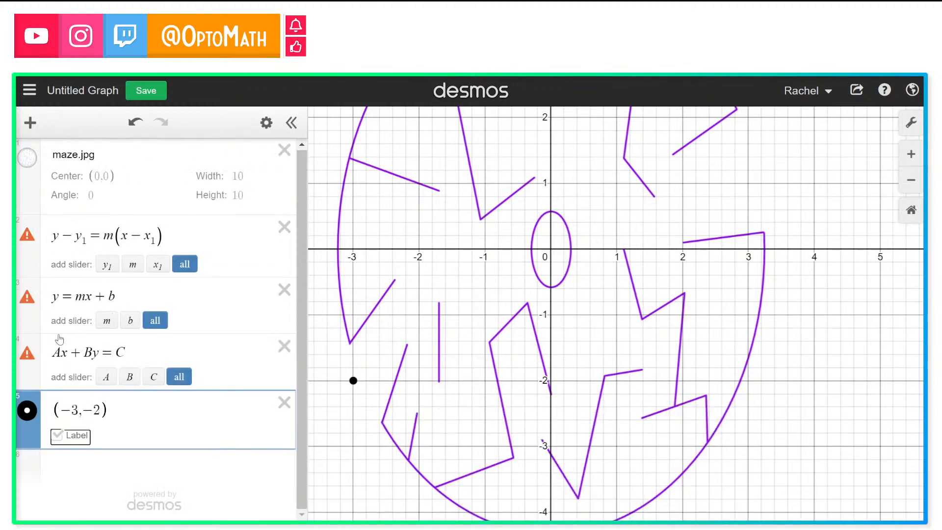
{"action": "left_click", "coordinate": [57, 436]}
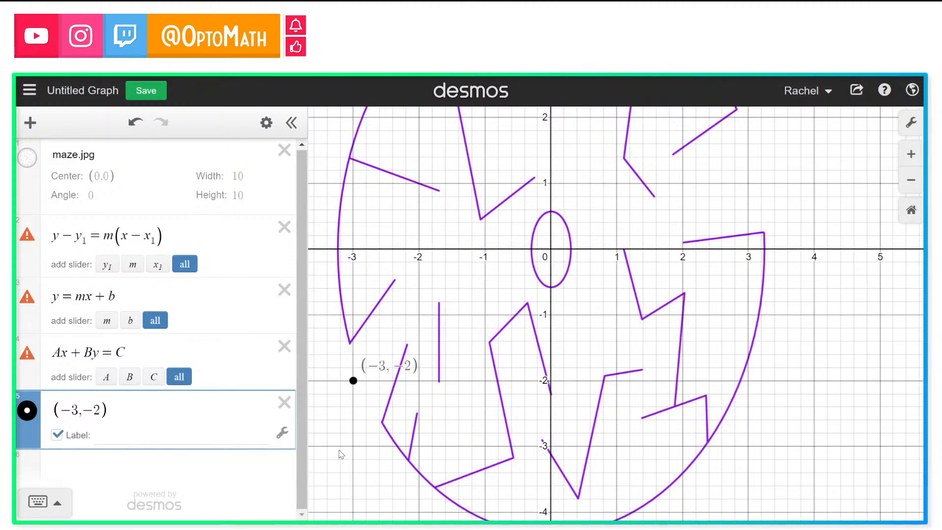
{"action": "mouse_move", "coordinate": [380, 363]}
{"action": "left_mouse_down"}
{"action": "mouse_move", "coordinate": [357, 402]}
{"action": "mouse_move", "coordinate": [374, 376]}
{"action": "left_mouse_up"}
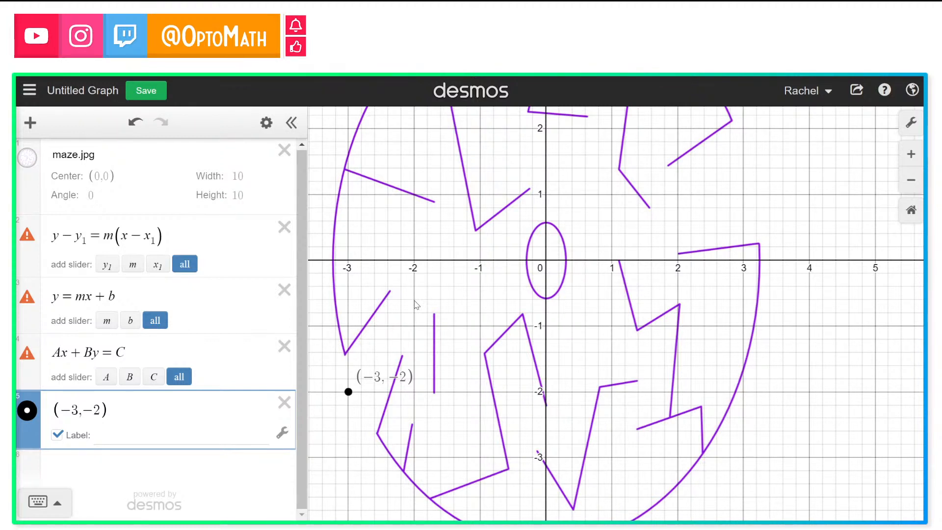
Step: Plot the point (−2, −.5) in a new expression
{"action": "left_click", "coordinate": [72, 470]}
{"action": "type", "text": "(-2,"}
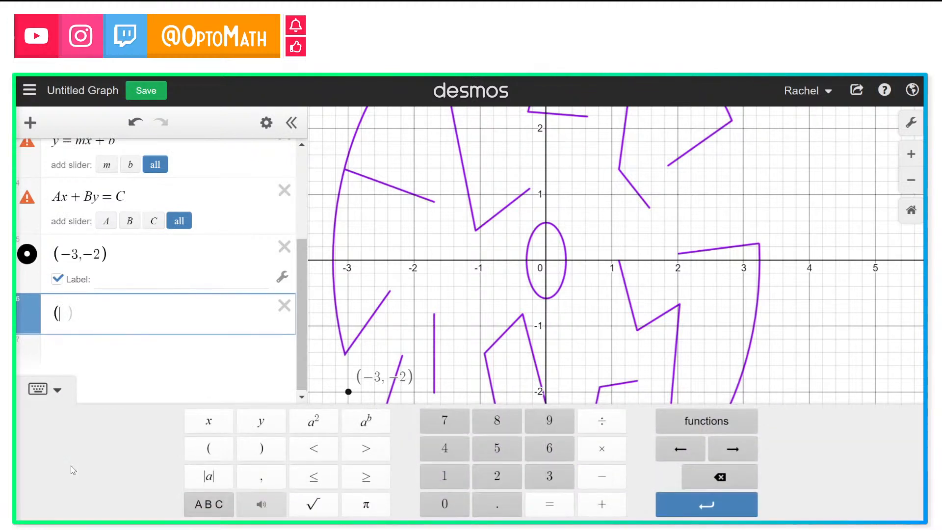
{"action": "type", "text": "-.5"}
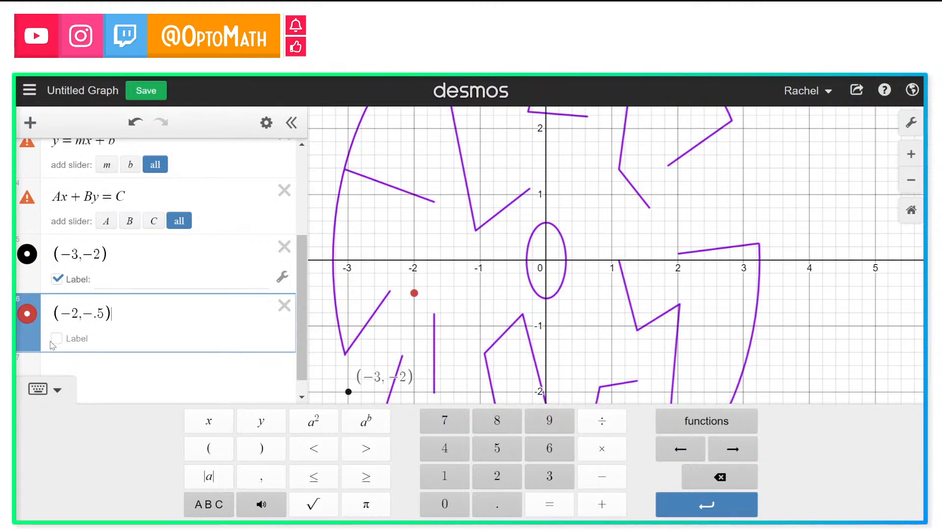
Step: Turn on the label for the point (−2, −.5)
{"action": "scroll", "coordinate": [54, 346], "scroll_direction": "up", "scroll_amount": 2}
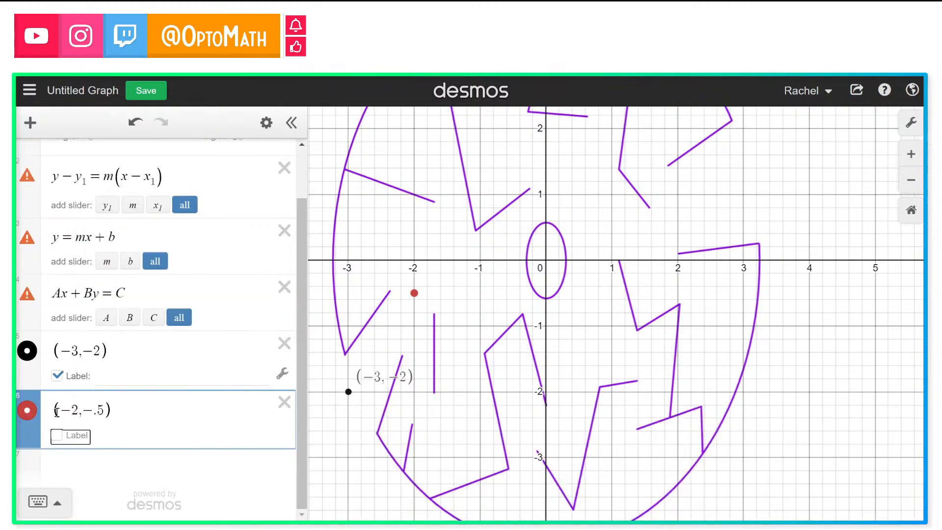
{"action": "left_click", "coordinate": [58, 437]}
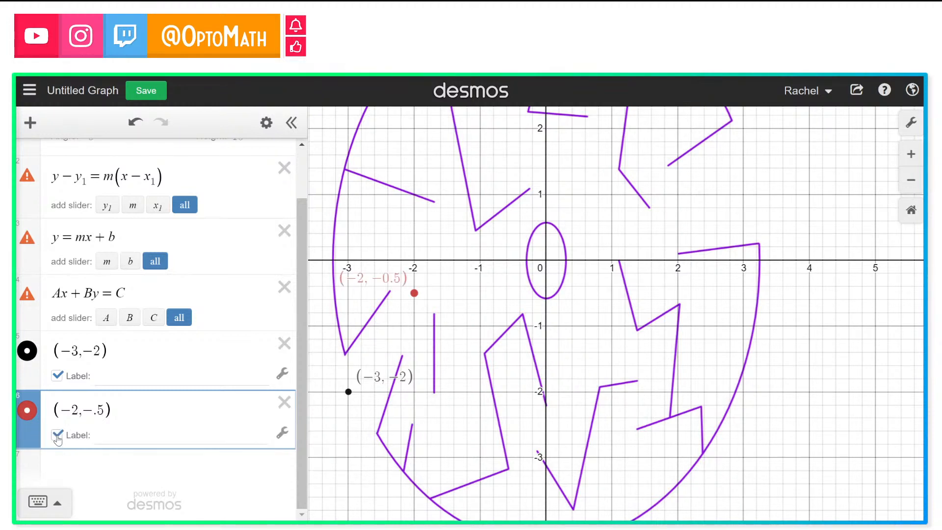
Step: Compute the slope between the two points as the fraction (−.5 − −2)/(−2 − −3) in a new expression
{"action": "left_click", "coordinate": [60, 464]}
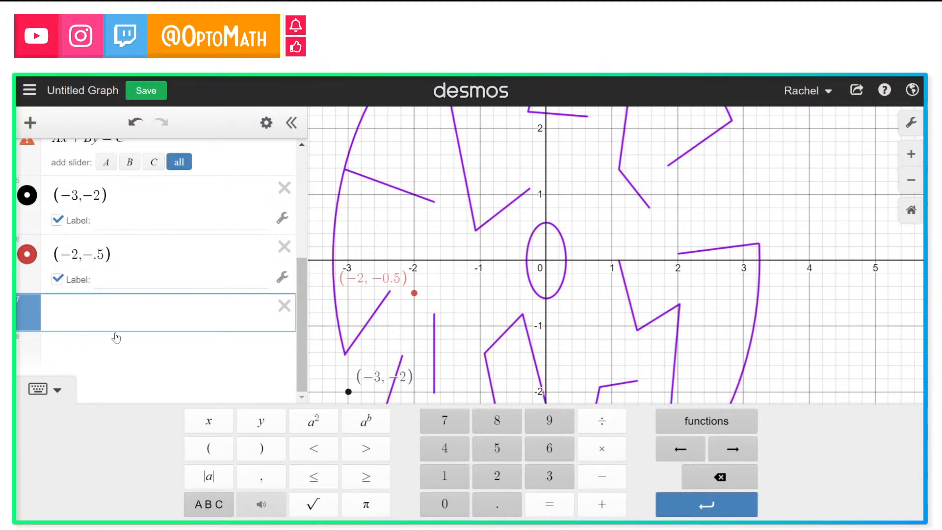
{"action": "type", "text": "_"}
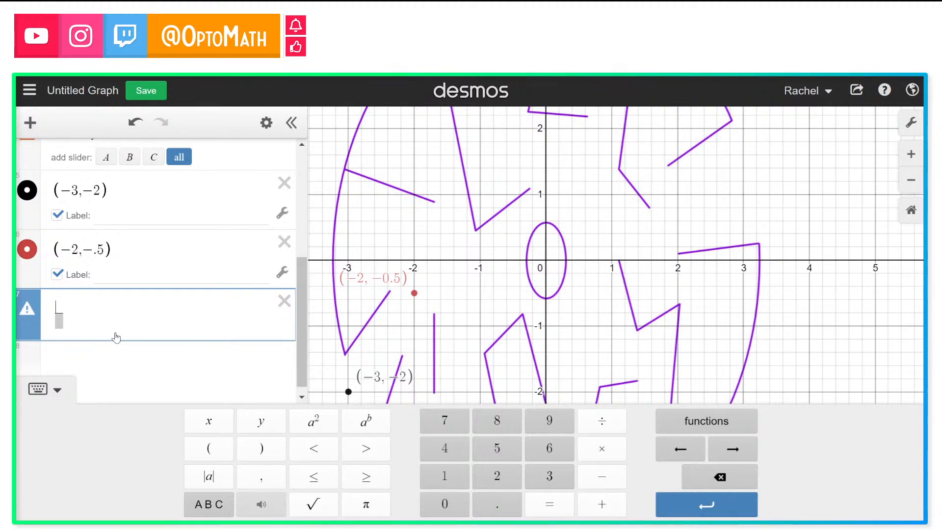
{"action": "left_click", "coordinate": [607, 432]}
{"action": "type", "text": "-.5 -"}
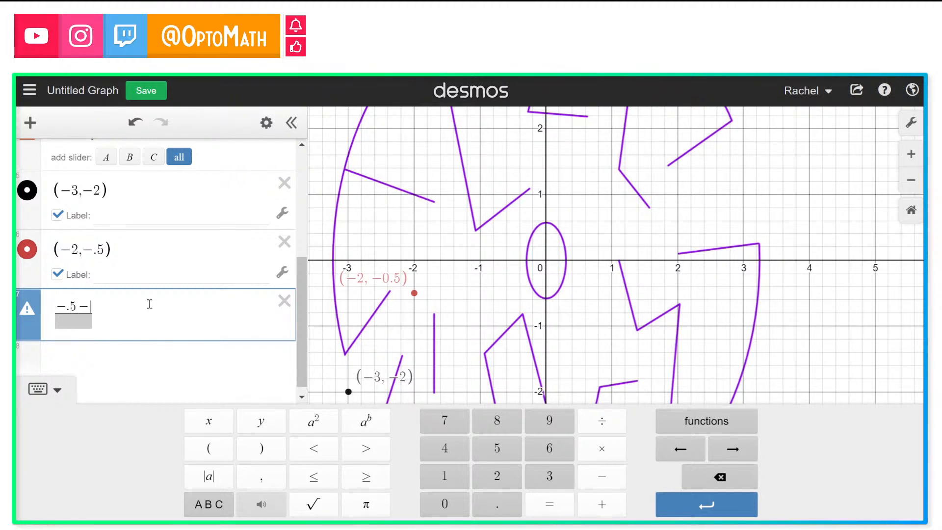
{"action": "left_click", "coordinate": [128, 259]}
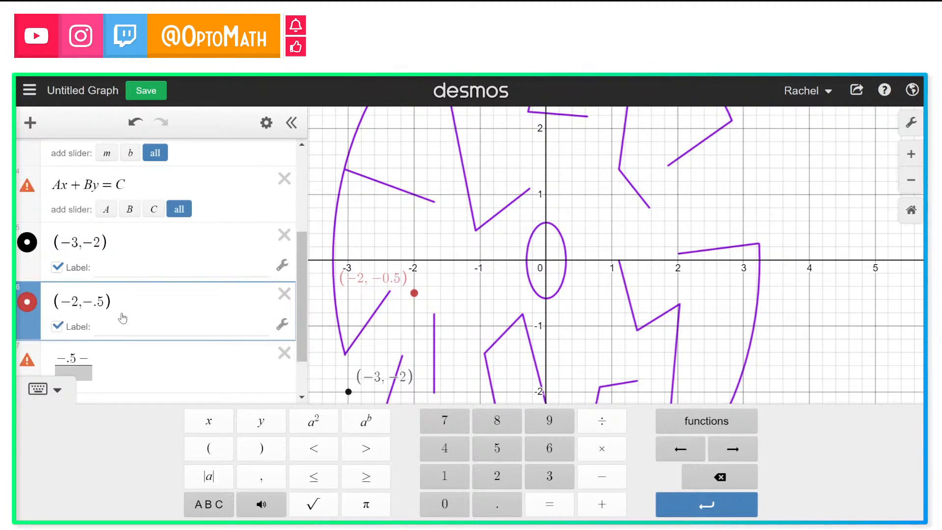
{"action": "scroll", "coordinate": [197, 301], "scroll_direction": "down", "scroll_amount": 1}
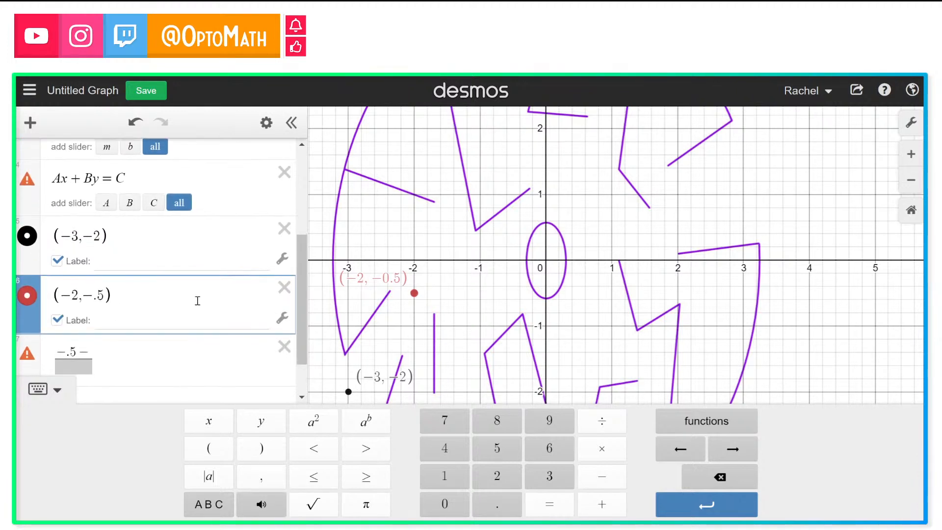
{"action": "scroll", "coordinate": [197, 300], "scroll_direction": "down", "scroll_amount": 2}
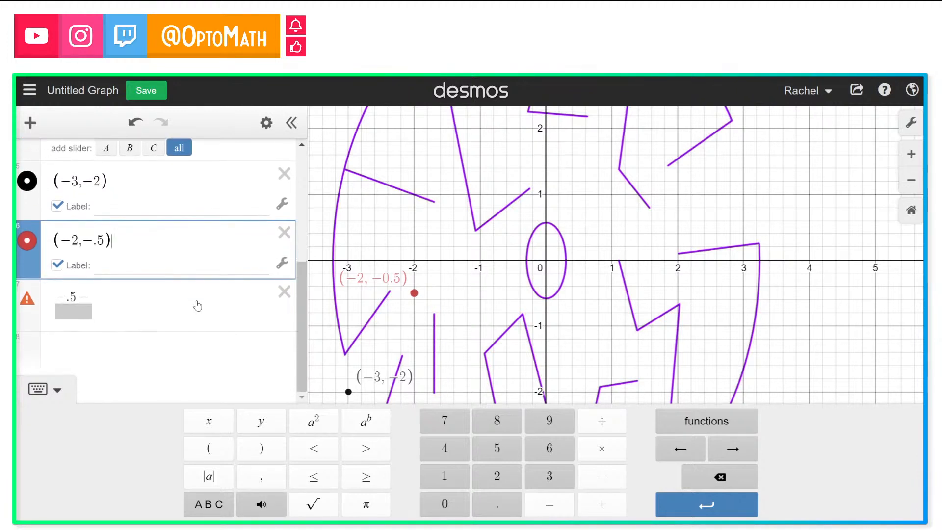
{"action": "left_click", "coordinate": [93, 296]}
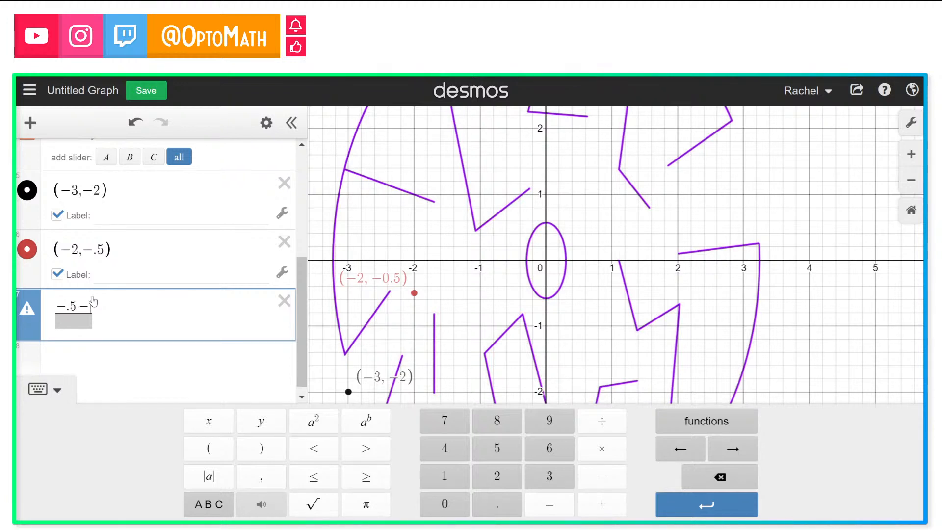
{"action": "type", "text": "2"}
{"action": "left_click", "coordinate": [92, 321]}
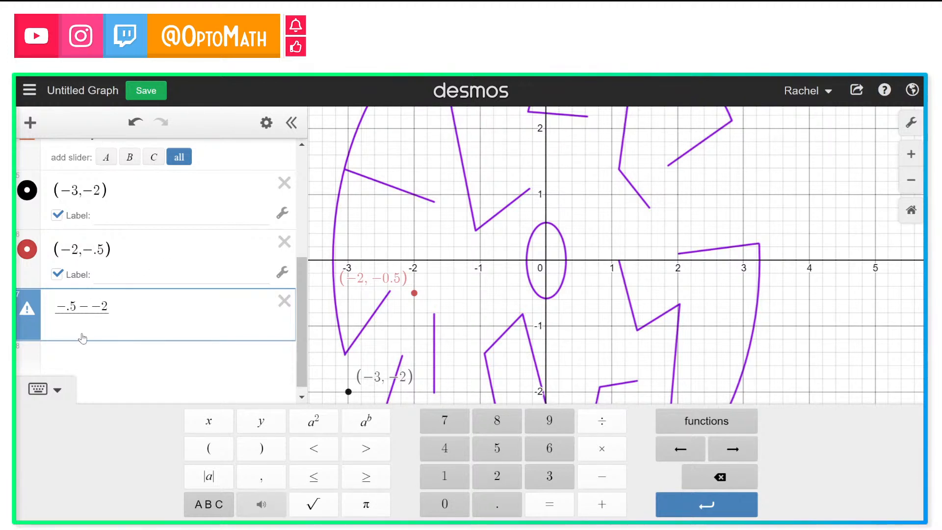
{"action": "type", "text": "-2-"}
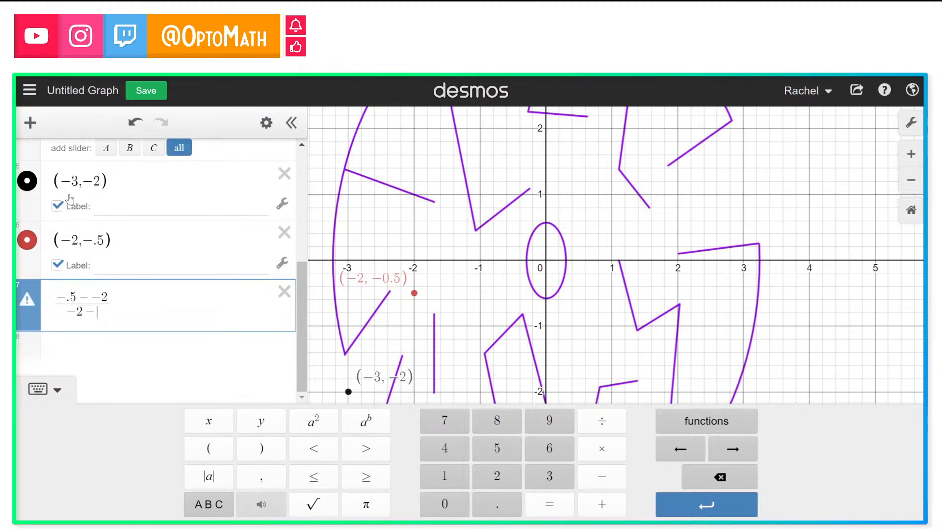
{"action": "type", "text": "-3"}
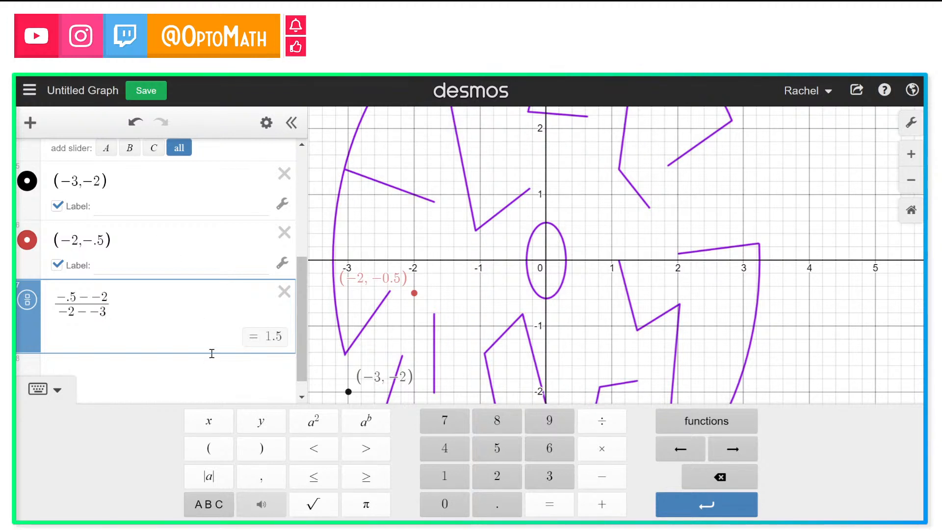
Step: Enter the point-slope line y − −2 = 1.5(x − −3) in a new expression
{"action": "scroll", "coordinate": [211, 353], "scroll_direction": "down", "scroll_amount": 1}
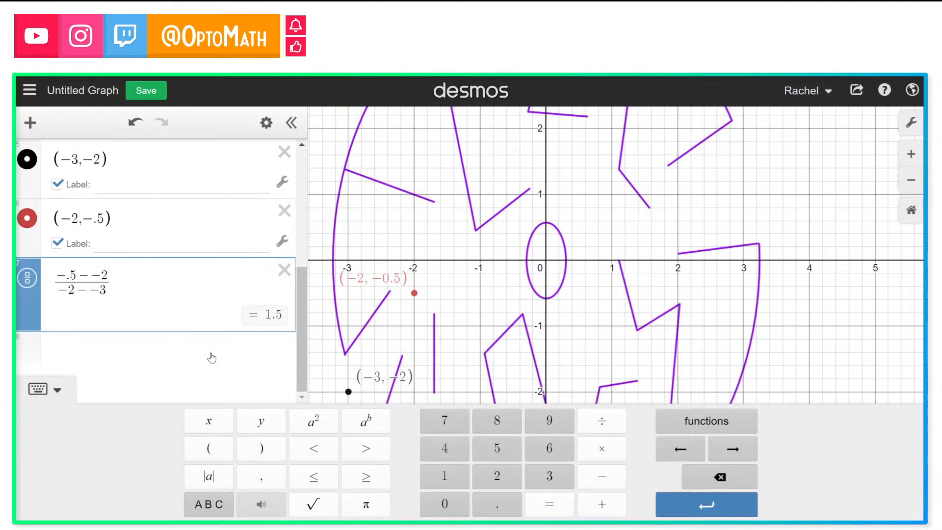
{"action": "left_click", "coordinate": [191, 348]}
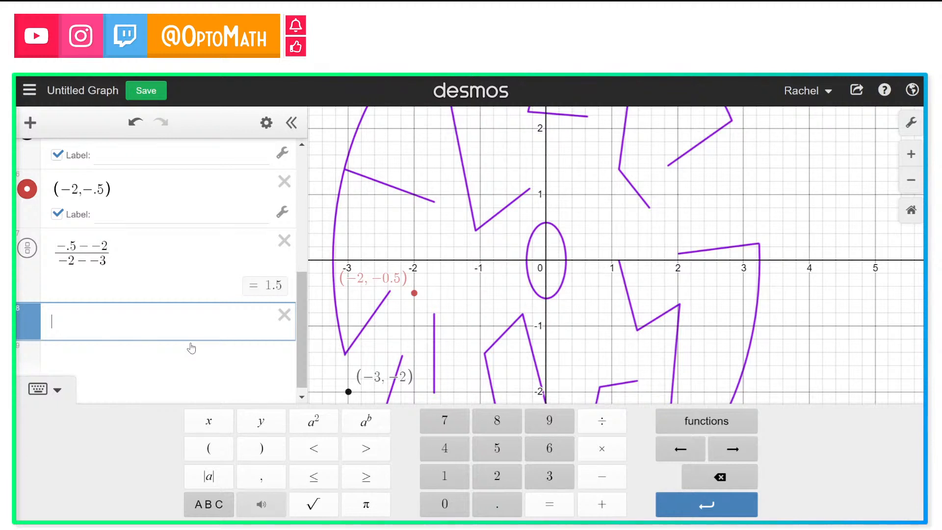
{"action": "type", "text": "y-"}
{"action": "type", "text": "-2"}
{"action": "type", "text": "=1"}
{"action": "type", "text": ".5"}
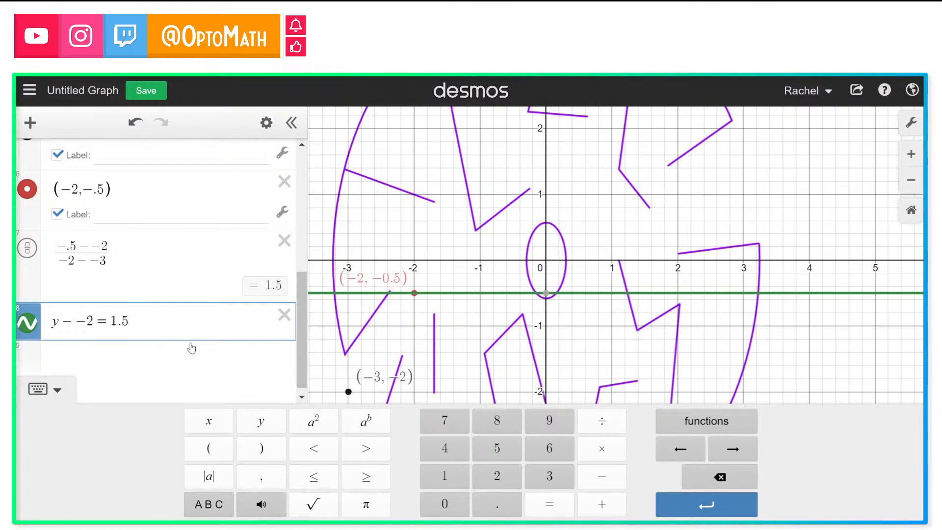
{"action": "type", "text": "(x-"}
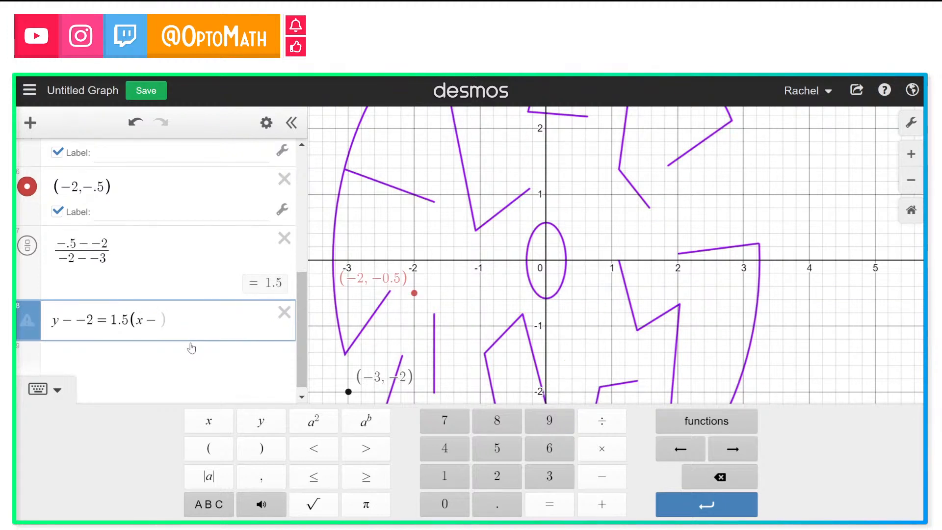
{"action": "type", "text": "-3"}
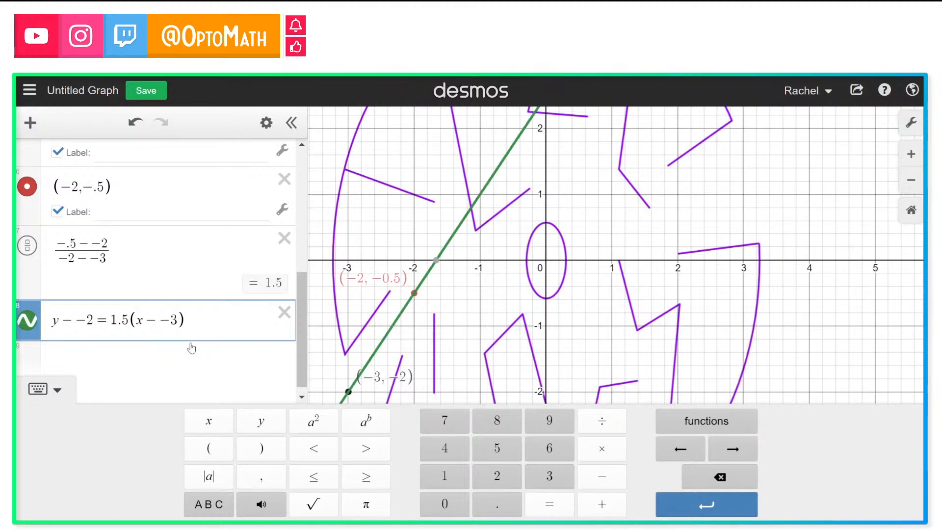
Step: Simplify the line's equation to y + 2 = 1.5(x + 3)
{"action": "left_click", "coordinate": [86, 323]}
{"action": "key", "text": "BackSpace"}
{"action": "key", "text": "BackSpace"}
{"action": "type", "text": "+"}
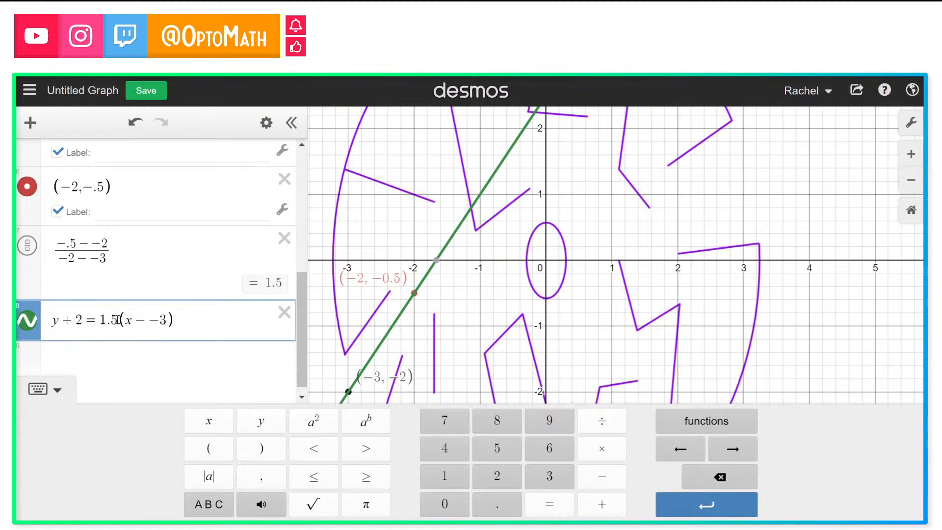
{"action": "left_click", "coordinate": [162, 322]}
{"action": "key", "text": "BackSpace"}
{"action": "key", "text": "BackSpace"}
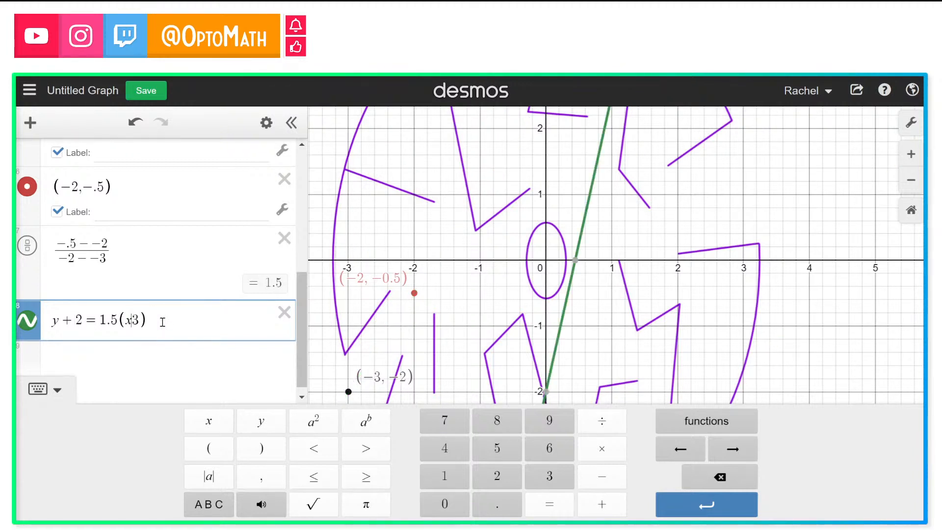
{"action": "type", "text": "+"}
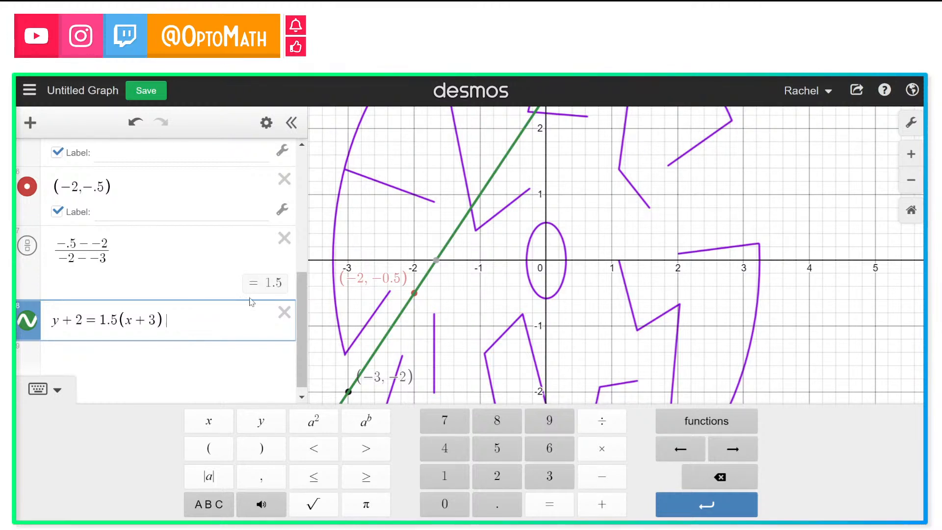
Step: Add empty restriction braces after the line's equation and trace the line near the point (−3, −2)
{"action": "left_click", "coordinate": [455, 359]}
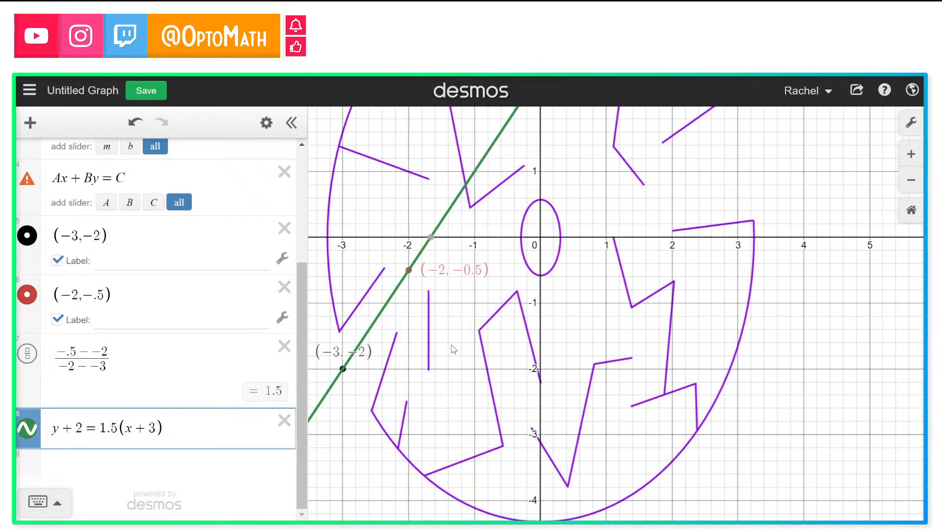
{"action": "left_click", "coordinate": [221, 438]}
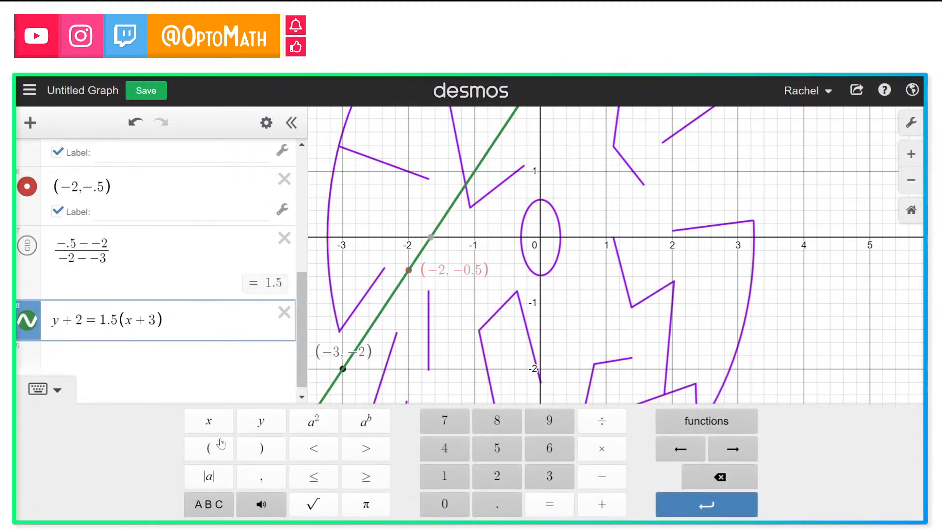
{"action": "type", "text": "{"}
{"action": "type", "text": "x"}
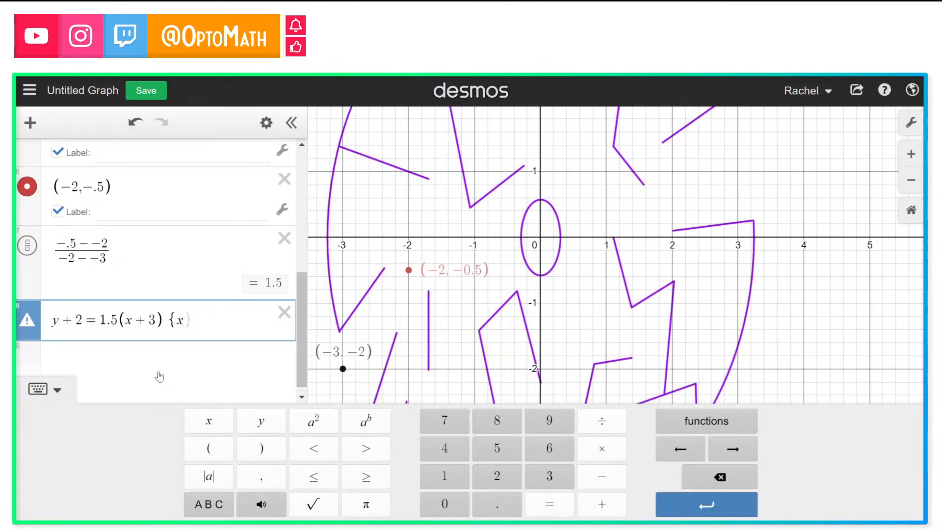
{"action": "key", "text": "BackSpace"}
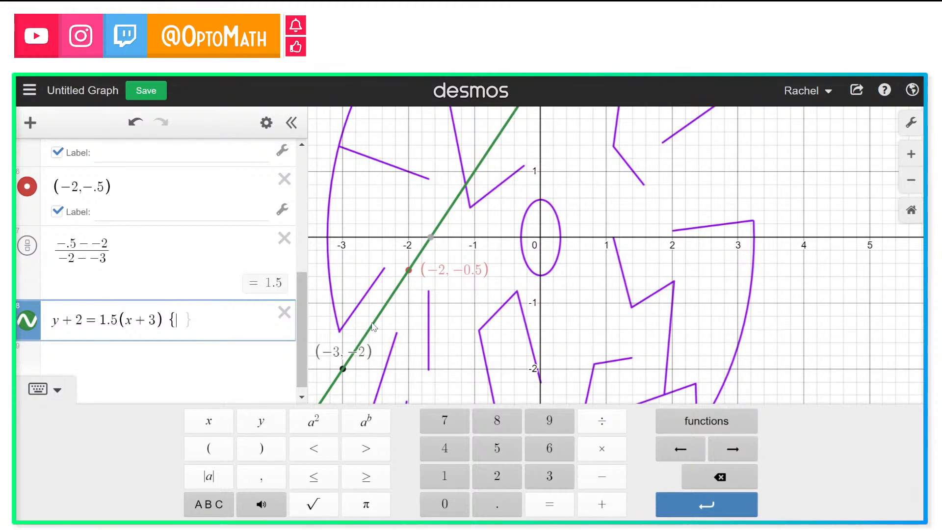
{"action": "left_click_drag", "start_coordinate": [373, 327], "coordinate": [345, 372]}
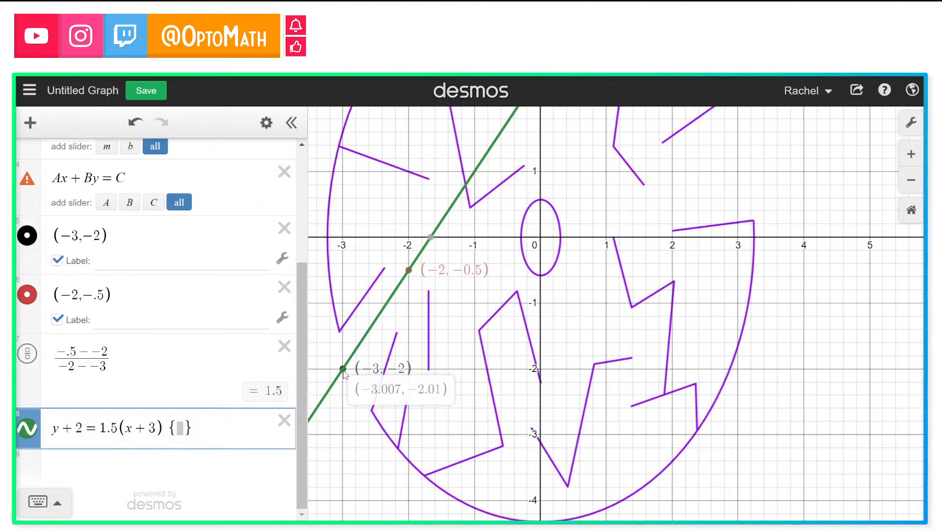
{"action": "left_click_drag", "start_coordinate": [345, 374], "coordinate": [344, 373]}
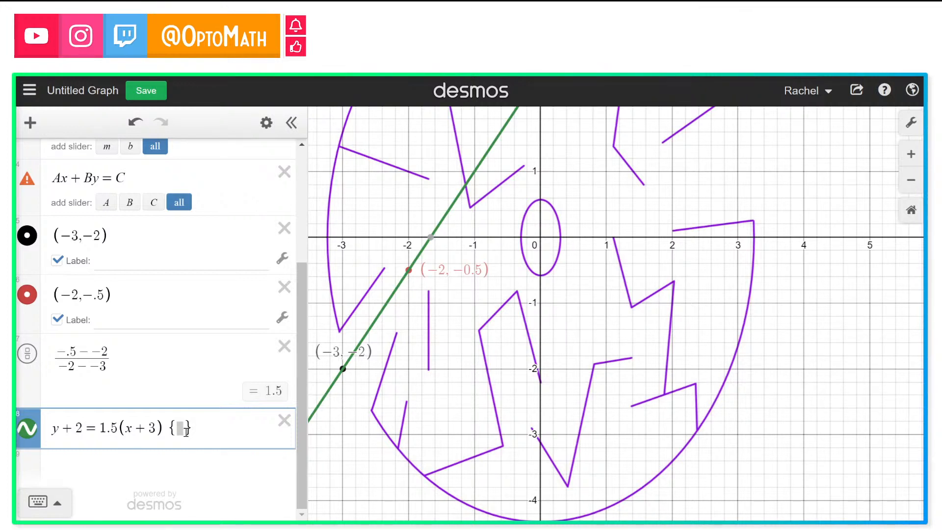
{"action": "left_click", "coordinate": [154, 474]}
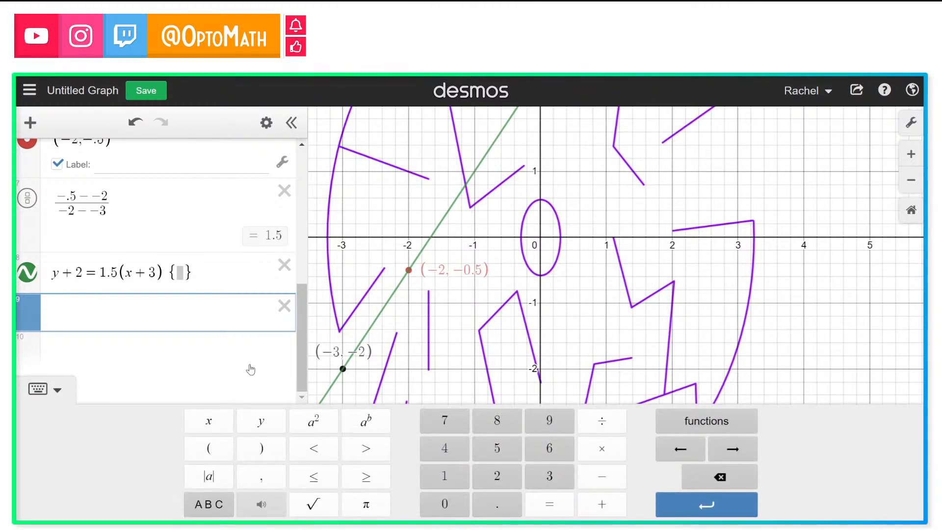
{"action": "type", "text": "-3"}
{"action": "type", "text": "-2"}
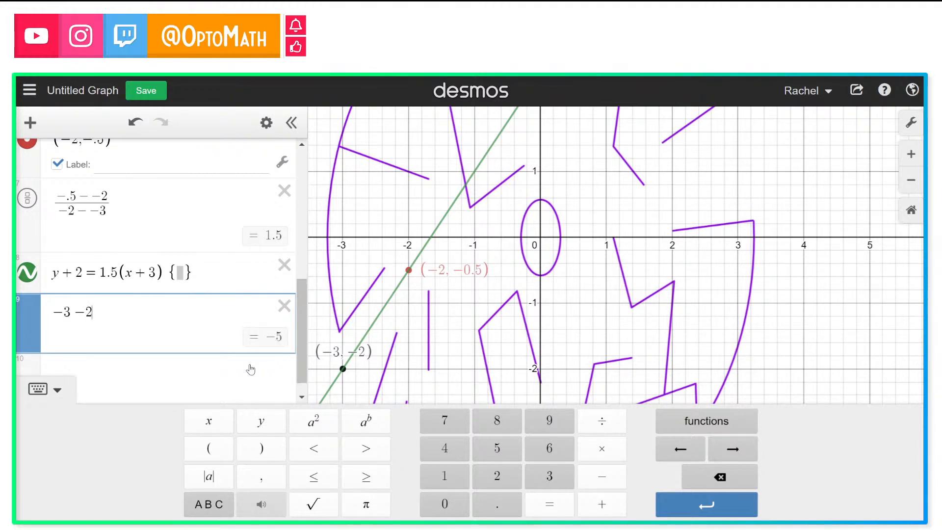
Step: Restrict the line's domain to −3 < x < −2
{"action": "left_click", "coordinate": [183, 274]}
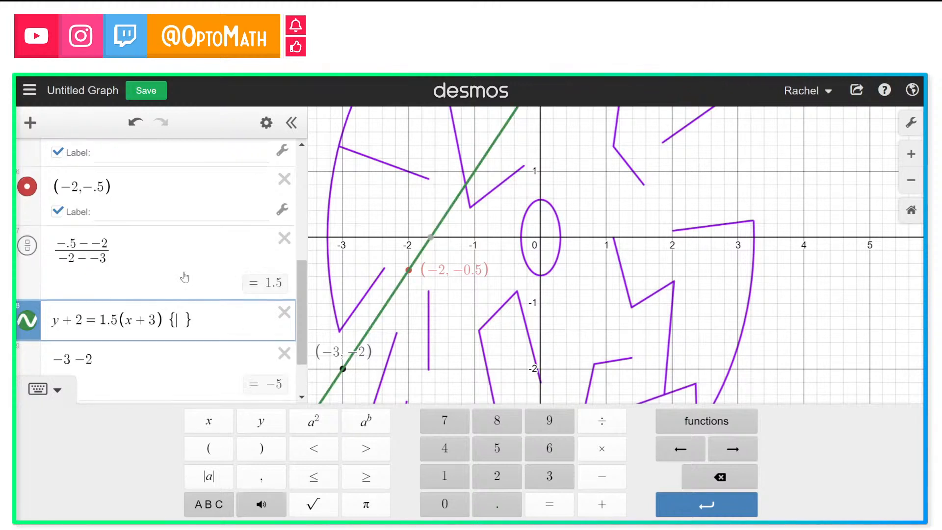
{"action": "type", "text": "-3"}
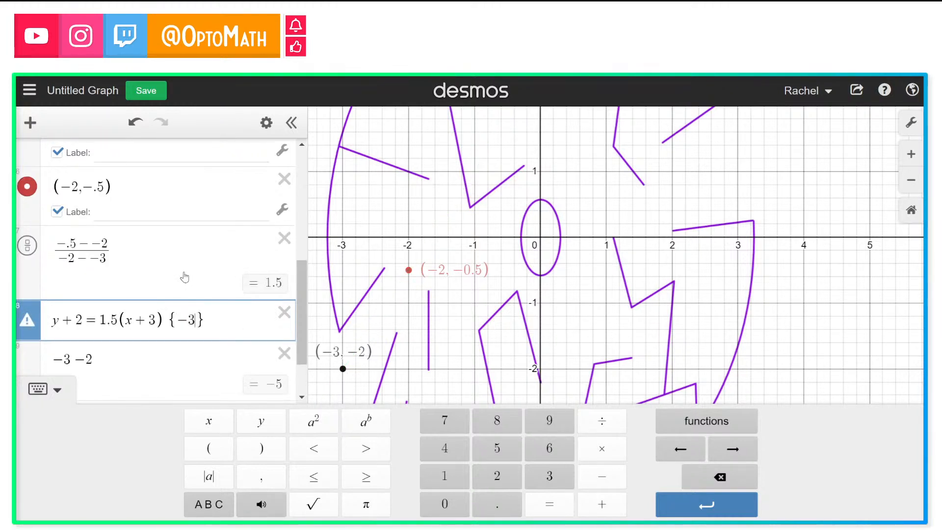
{"action": "type", "text": "<"}
{"action": "type", "text": "x"}
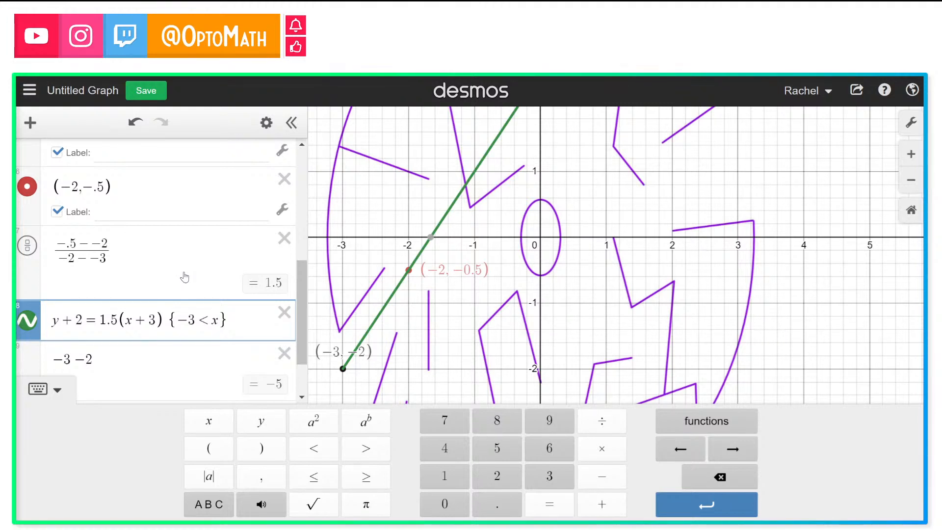
{"action": "type", "text": "<-"}
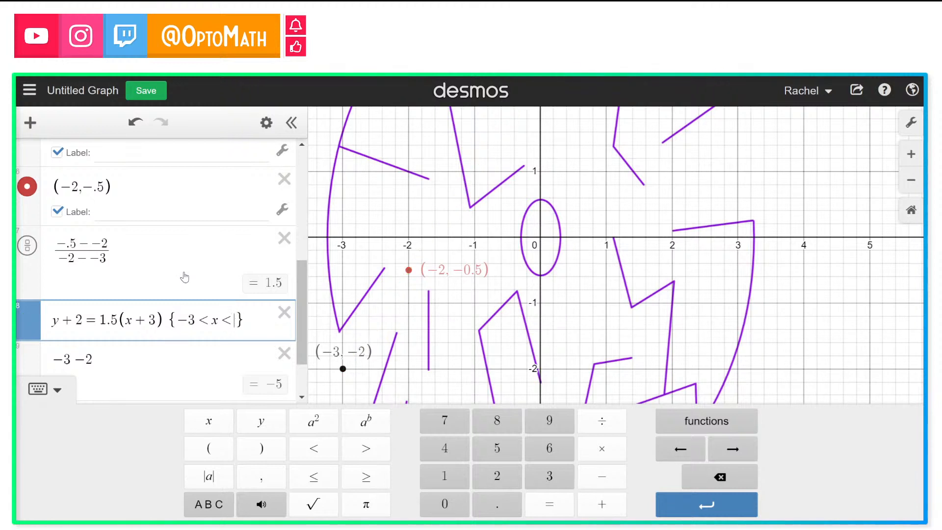
{"action": "type", "text": "2"}
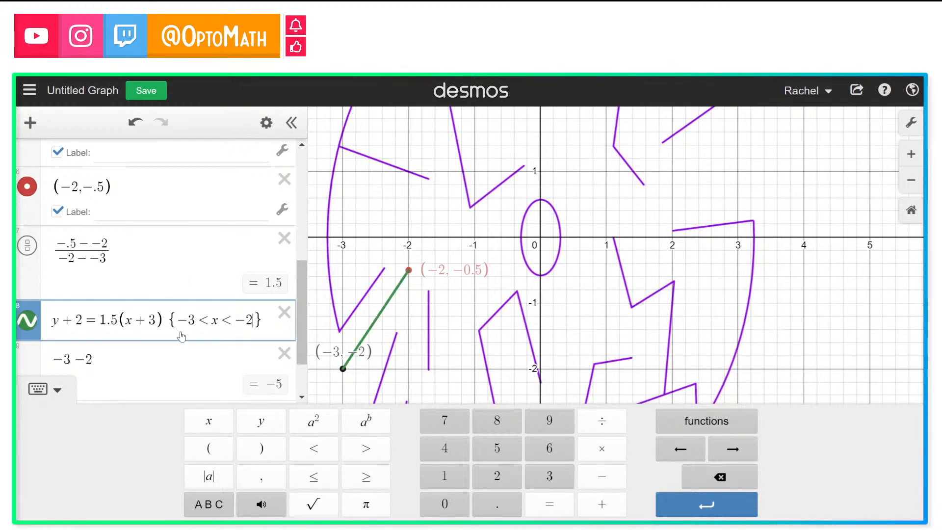
Step: Delete the expression −3 −2 and select −3 < x in the line's restriction
{"action": "left_click", "coordinate": [284, 353]}
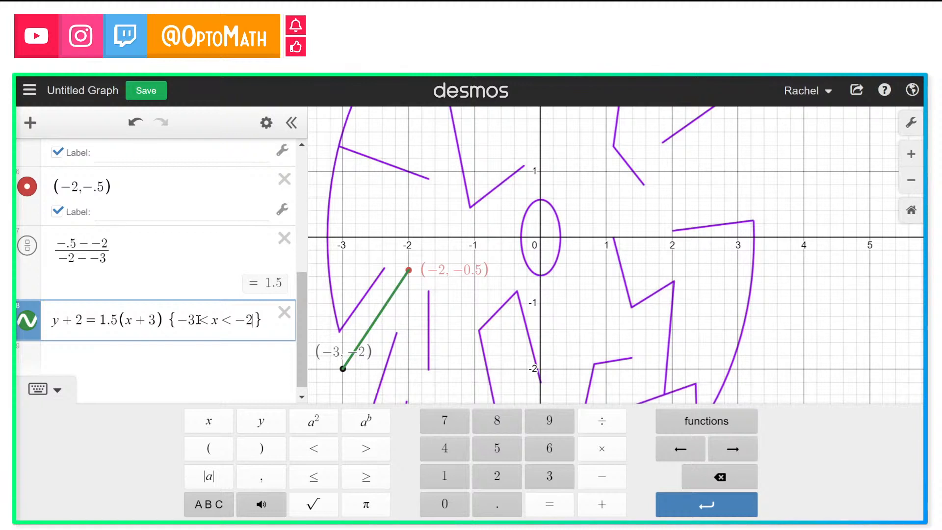
{"action": "left_click_drag", "start_coordinate": [178, 320], "coordinate": [216, 322]}
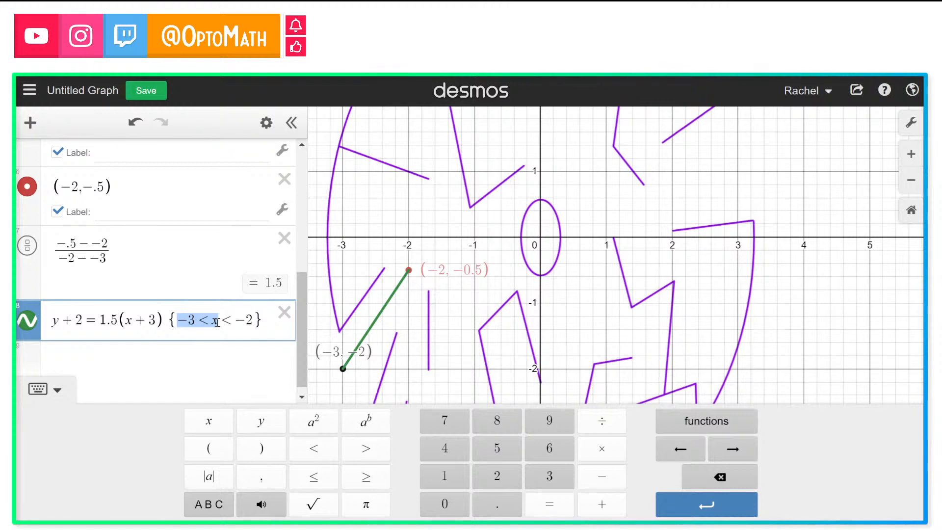
Step: Highlight the restriction −3 < x < −2 in the line's equation
{"action": "left_click", "coordinate": [216, 322]}
{"action": "left_click_drag", "start_coordinate": [217, 323], "coordinate": [254, 321]}
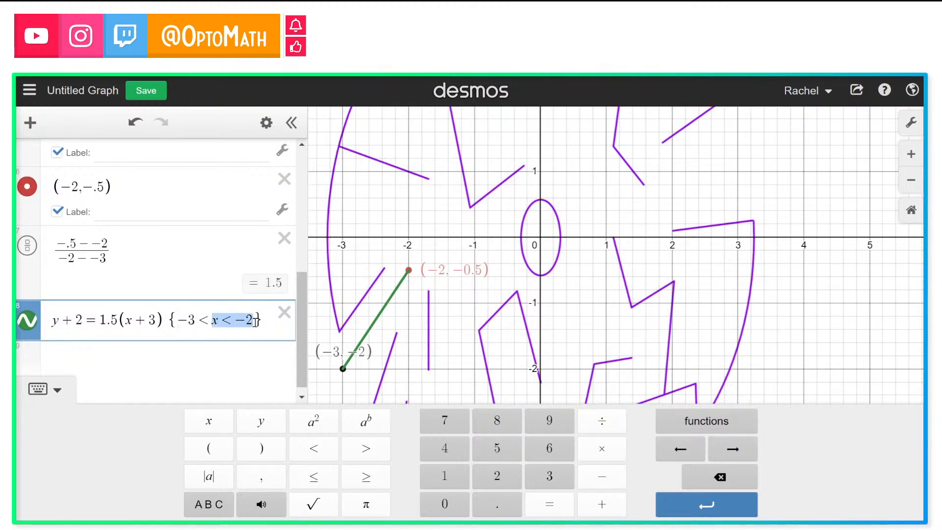
{"action": "left_click", "coordinate": [222, 323]}
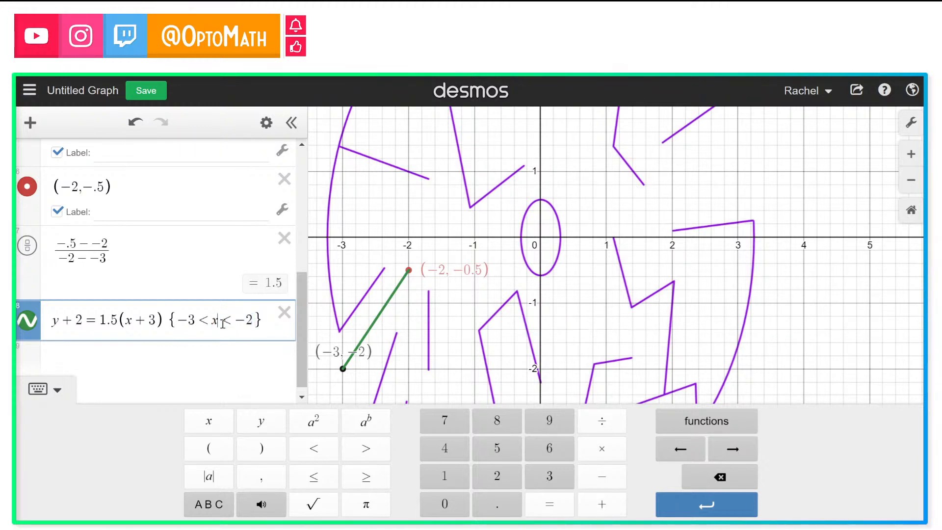
{"action": "left_click_drag", "start_coordinate": [179, 321], "coordinate": [256, 322]}
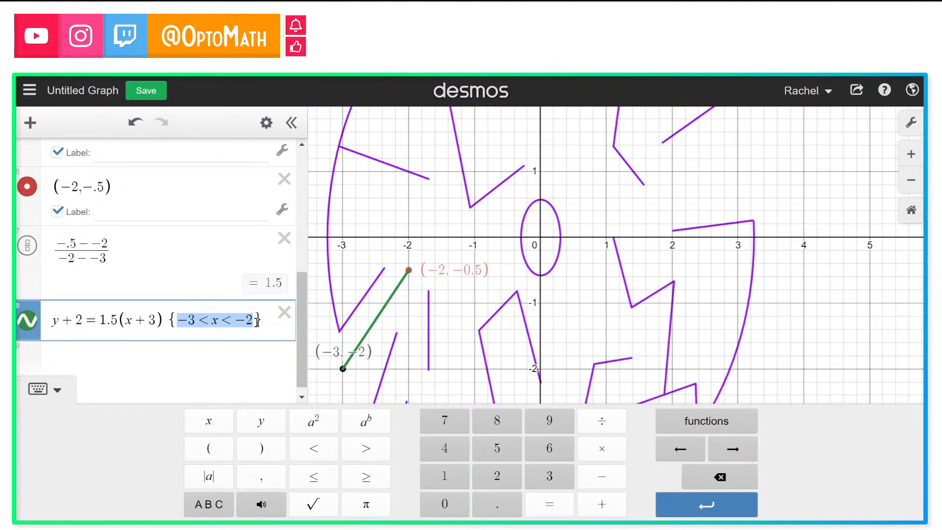
{"action": "left_click", "coordinate": [237, 353]}
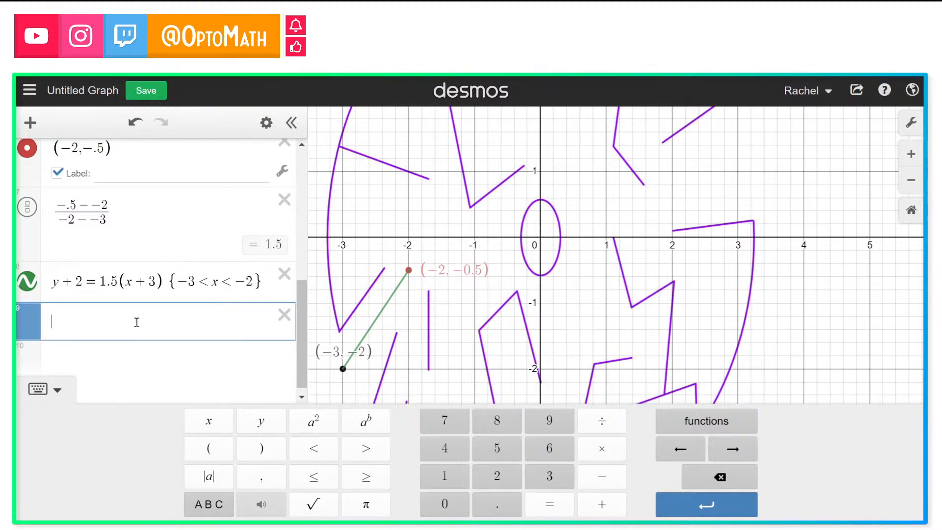
Step: Compare the slope 1.5 in the line's equation with m in the point-slope form expression
{"action": "double_click", "coordinate": [103, 282]}
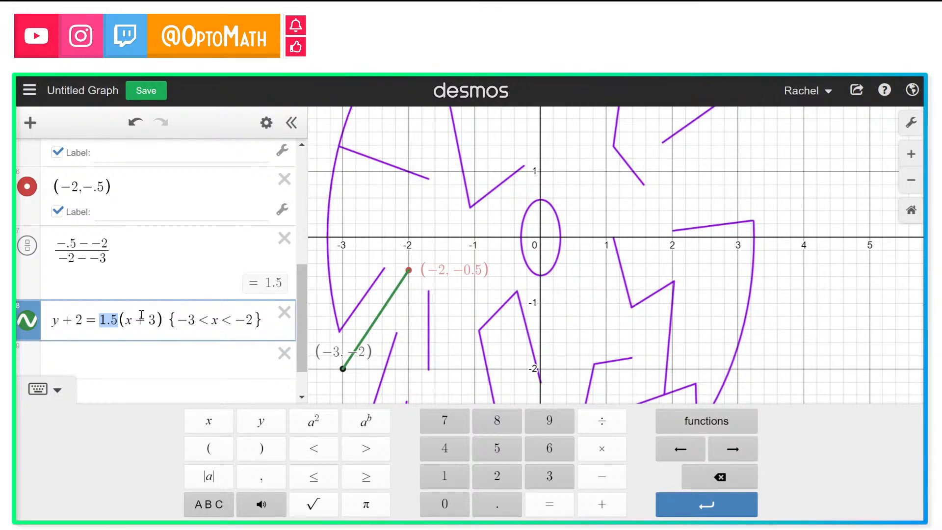
{"action": "scroll", "coordinate": [141, 315], "scroll_direction": "up", "scroll_amount": 1}
{"action": "scroll", "coordinate": [142, 315], "scroll_direction": "up", "scroll_amount": 5}
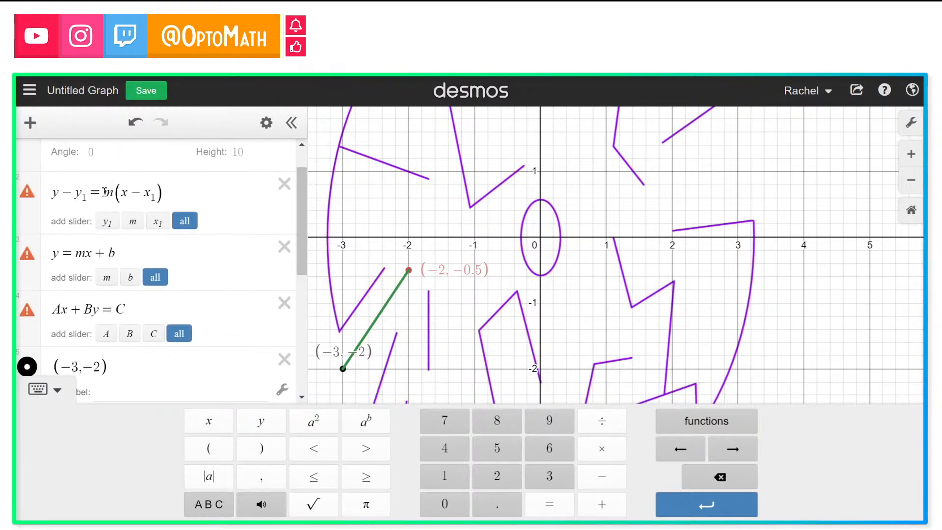
{"action": "double_click", "coordinate": [108, 193]}
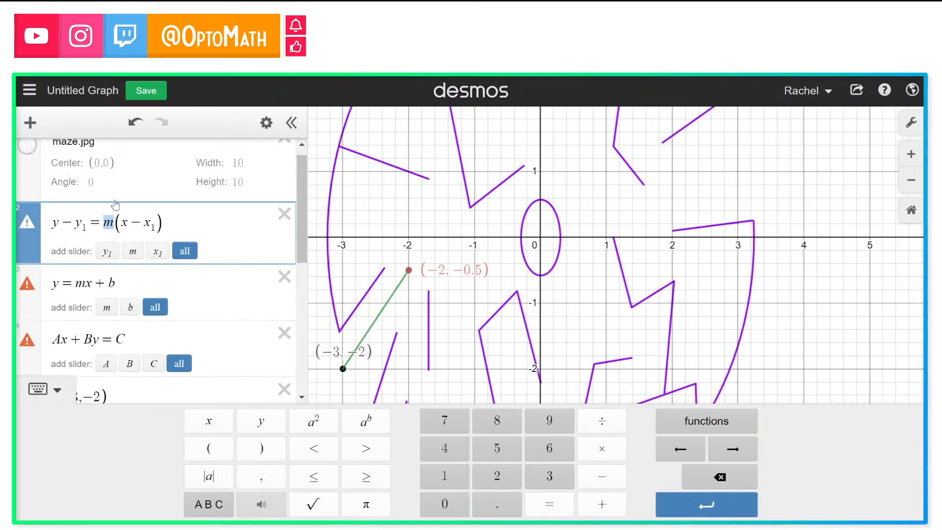
{"action": "scroll", "coordinate": [89, 314], "scroll_direction": "down", "scroll_amount": 8}
{"action": "scroll", "coordinate": [89, 314], "scroll_direction": "down", "scroll_amount": 2}
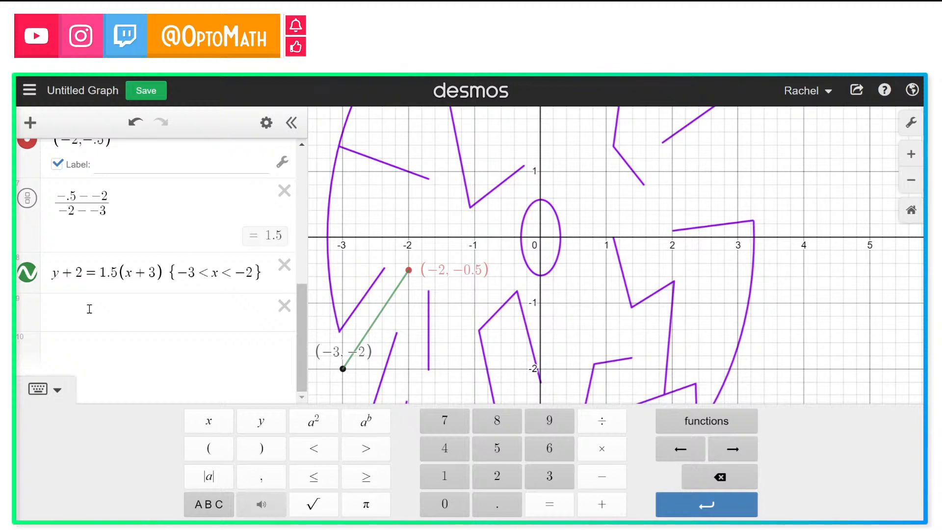
Step: Enter the fractions 3/2, −3/2 and −2/3 as a list in a new expression
{"action": "left_click", "coordinate": [89, 309]}
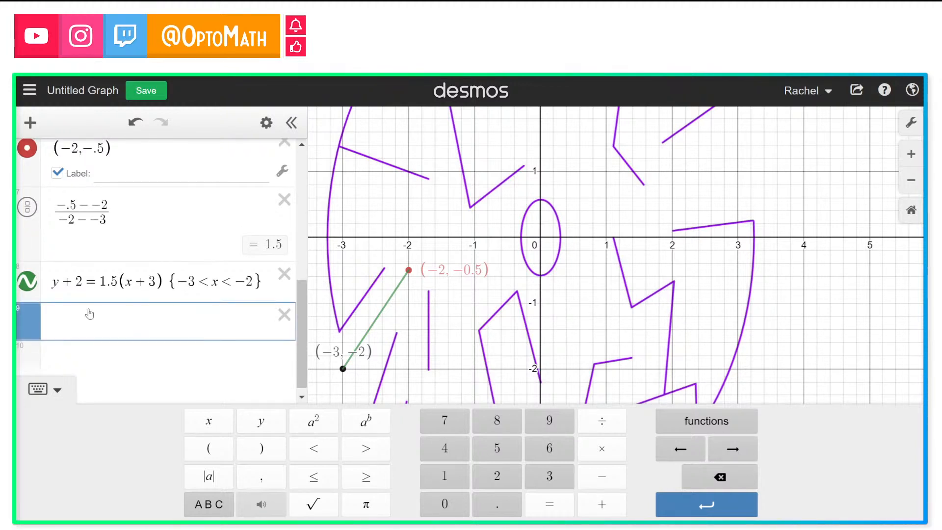
{"action": "type", "text": "3/2"}
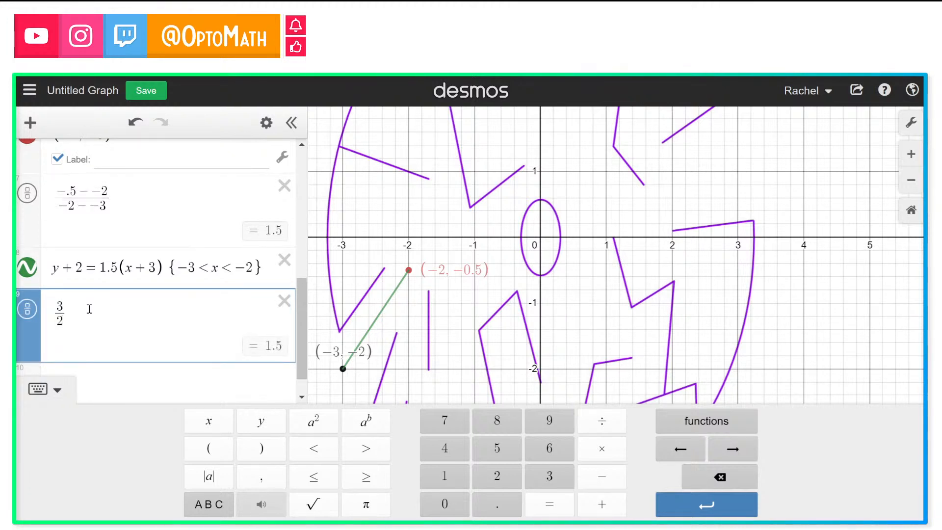
{"action": "type", "text": ","}
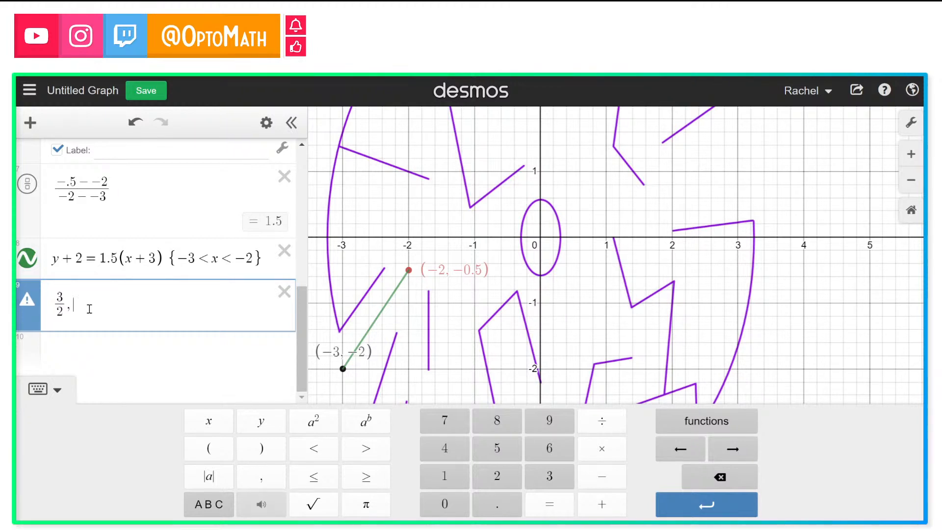
{"action": "type", "text": "-3/2"}
{"action": "key", "text": "Right"}
{"action": "type", "text": ","}
{"action": "type", "text": "-"}
{"action": "type", "text": "2/3"}
Step: Delete the first two fractions and turn the remaining −2/3 into the line y = −2/3x
{"action": "left_click_drag", "start_coordinate": [108, 304], "coordinate": [132, 311]}
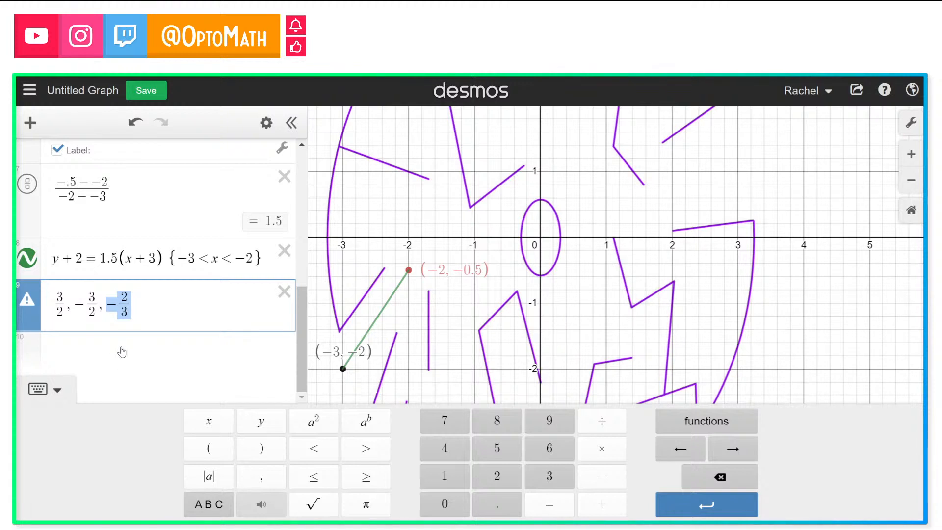
{"action": "left_click", "coordinate": [105, 305]}
{"action": "key", "text": "BackSpace"}
{"action": "key", "text": "BackSpace"}
{"action": "key", "text": "BackSpace"}
{"action": "key", "text": "BackSpace"}
{"action": "key", "text": "BackSpace"}
{"action": "key", "text": "BackSpace"}
{"action": "key", "text": "BackSpace"}
{"action": "key", "text": "BackSpace"}
{"action": "key", "text": "BackSpace"}
{"action": "key", "text": "BackSpace"}
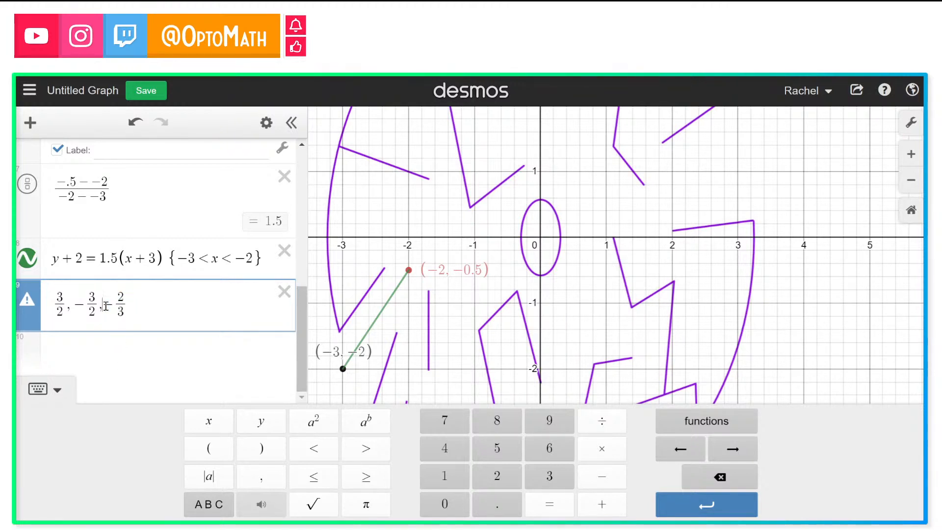
{"action": "key", "text": "BackSpace"}
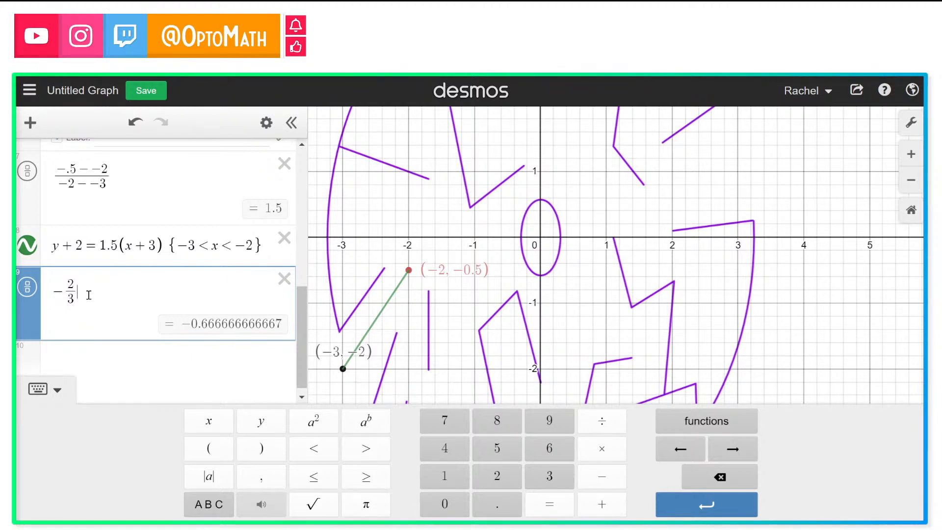
{"action": "type", "text": "y=-2/3"}
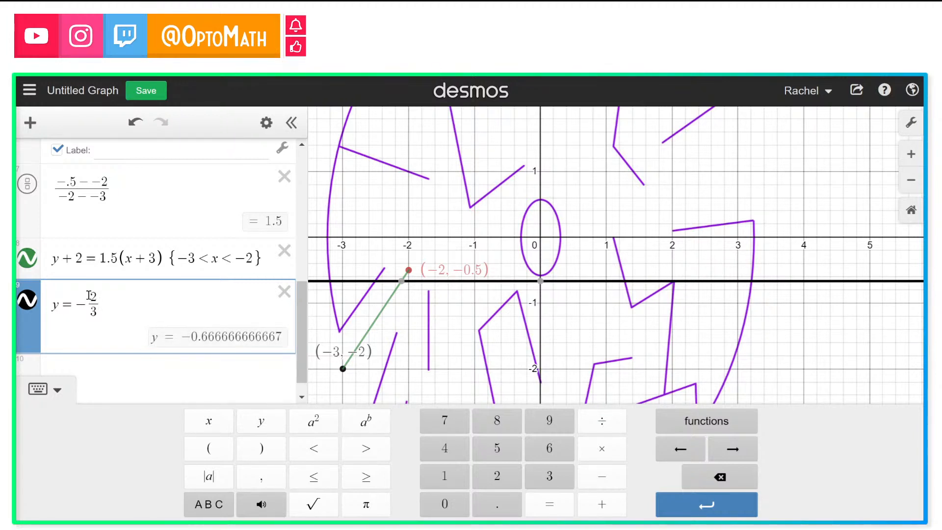
{"action": "type", "text": "x"}
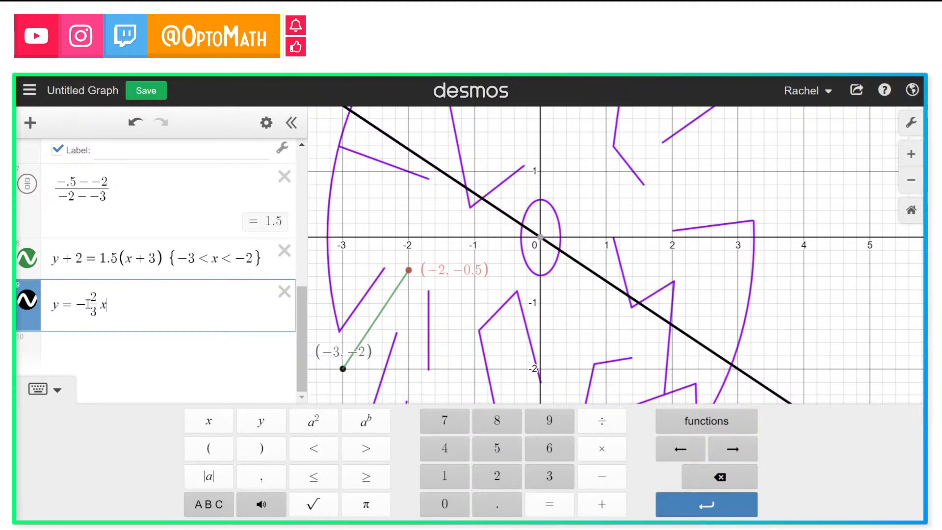
Step: Add a y-intercept to the new line, making it y = −2/3x − 1.8
{"action": "left_click", "coordinate": [410, 272]}
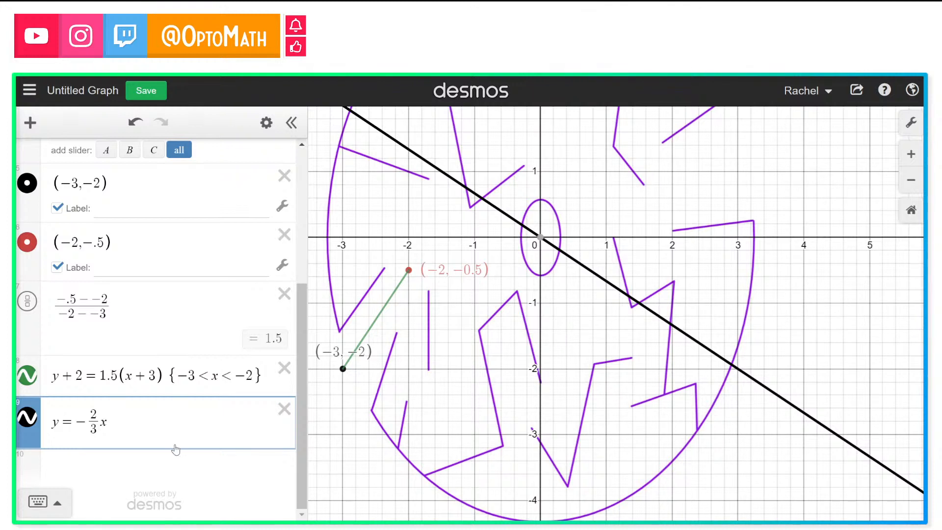
{"action": "left_click", "coordinate": [150, 428]}
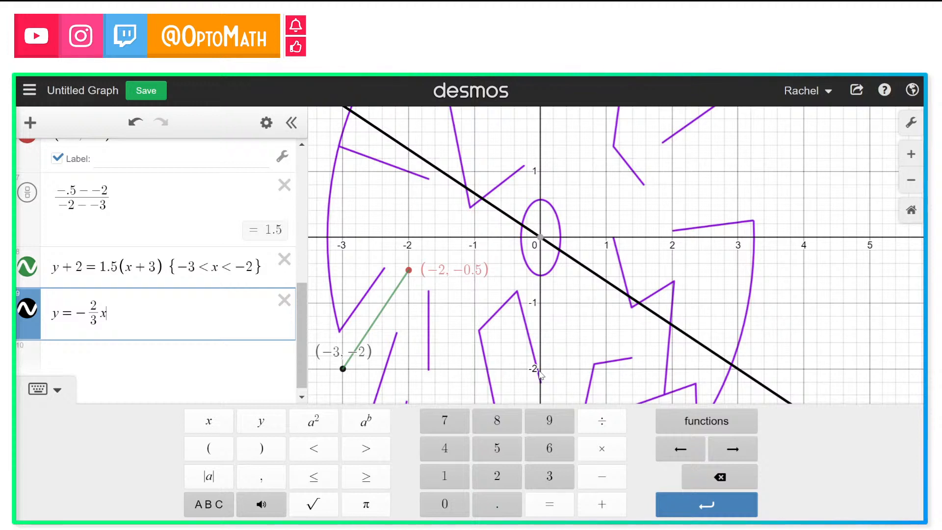
{"action": "type", "text": "-2"}
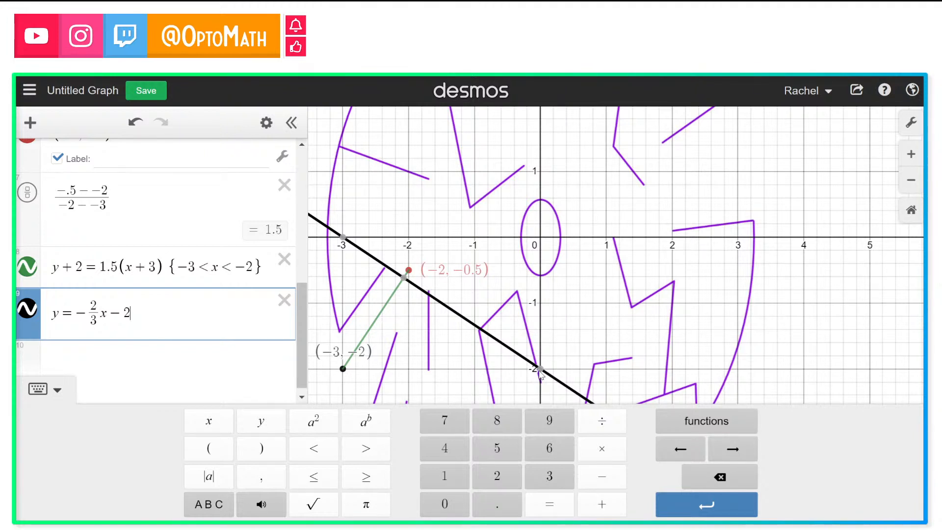
{"action": "key", "text": "BackSpace"}
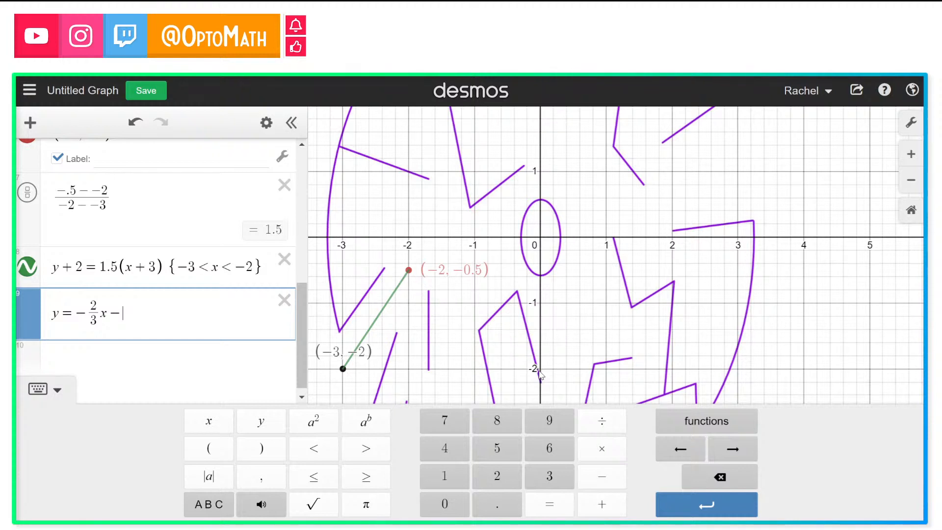
{"action": "type", "text": "1.8"}
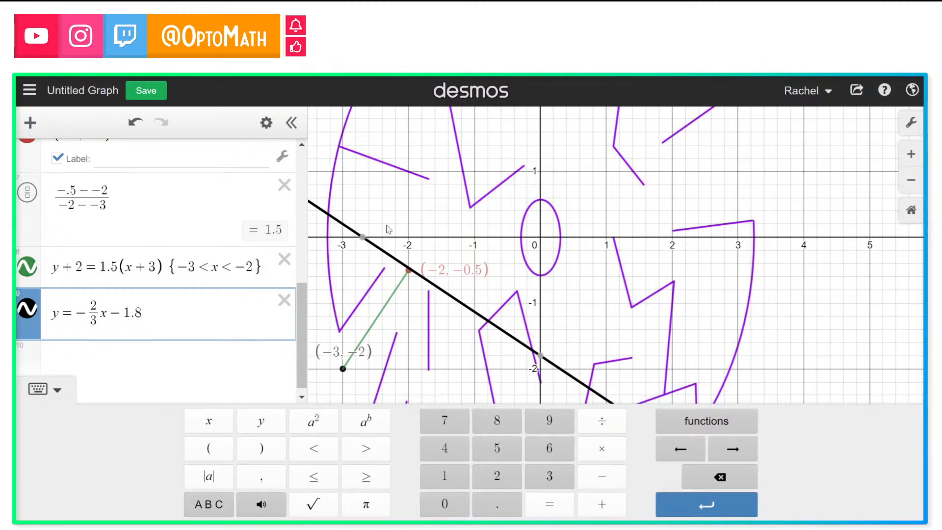
Step: Fine-tune the new line's y-intercept to −1.835 so it meets the point (−2, −0.5)
{"action": "left_click", "coordinate": [908, 161]}
{"action": "left_click", "coordinate": [908, 156]}
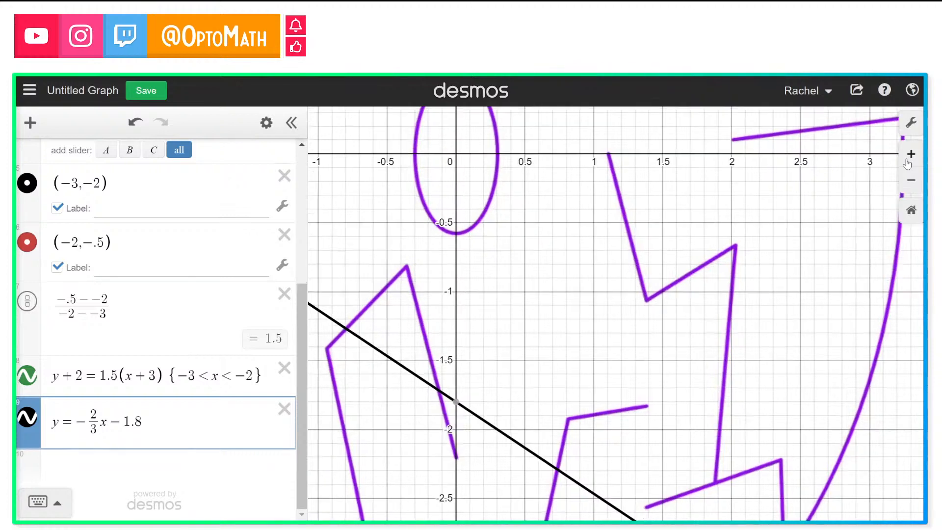
{"action": "left_click_drag", "start_coordinate": [612, 291], "coordinate": [849, 315]}
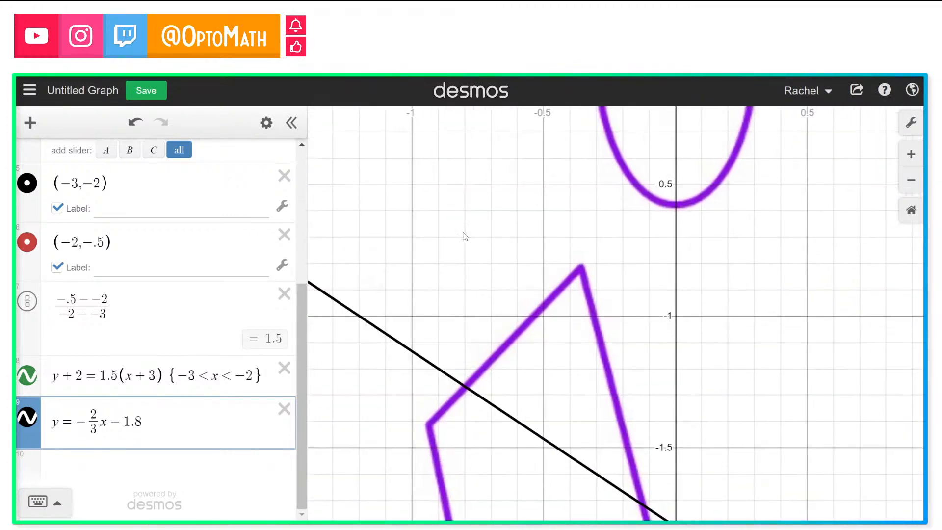
{"action": "left_click_drag", "start_coordinate": [517, 254], "coordinate": [783, 283]}
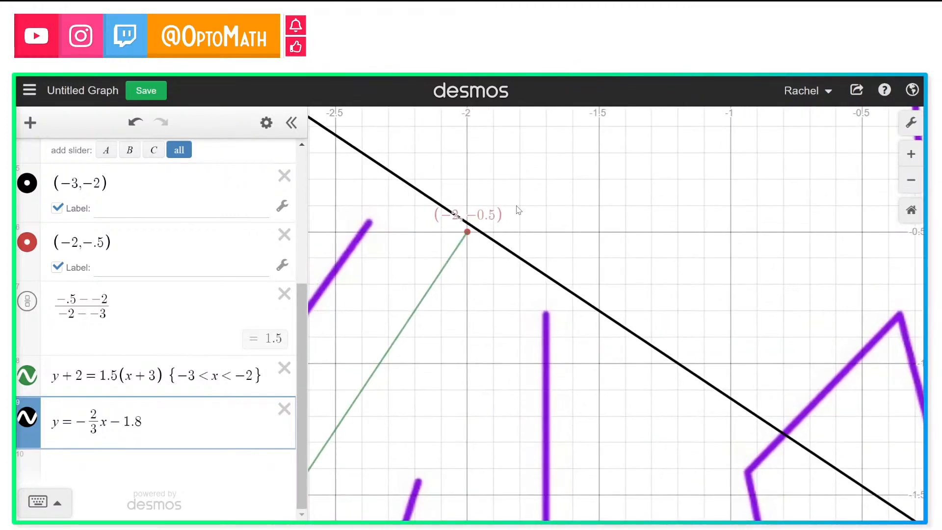
{"action": "left_click_drag", "start_coordinate": [519, 211], "coordinate": [525, 248]}
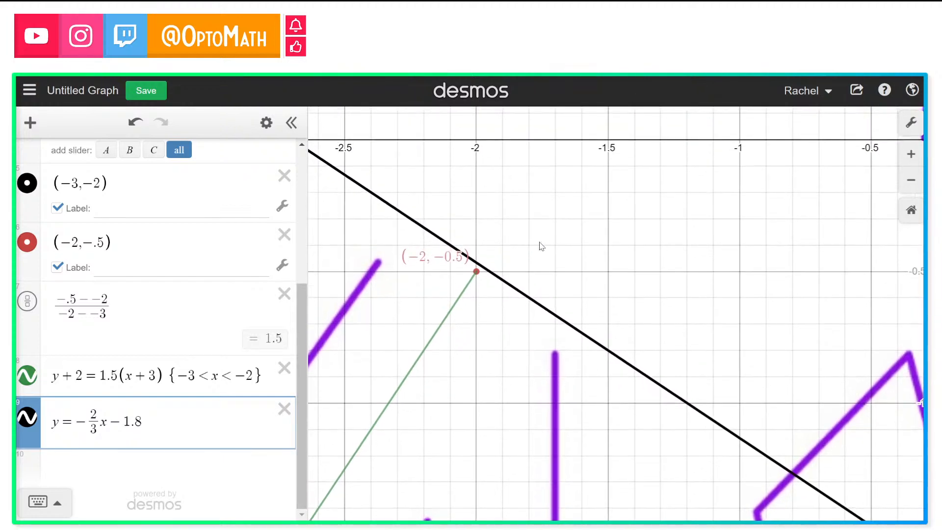
{"action": "left_click", "coordinate": [911, 154]}
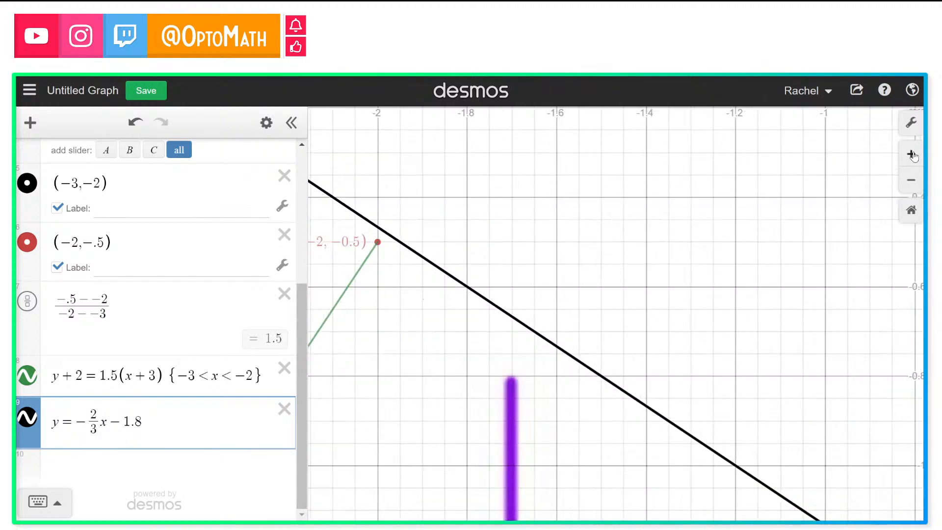
{"action": "left_click_drag", "start_coordinate": [446, 244], "coordinate": [550, 277]}
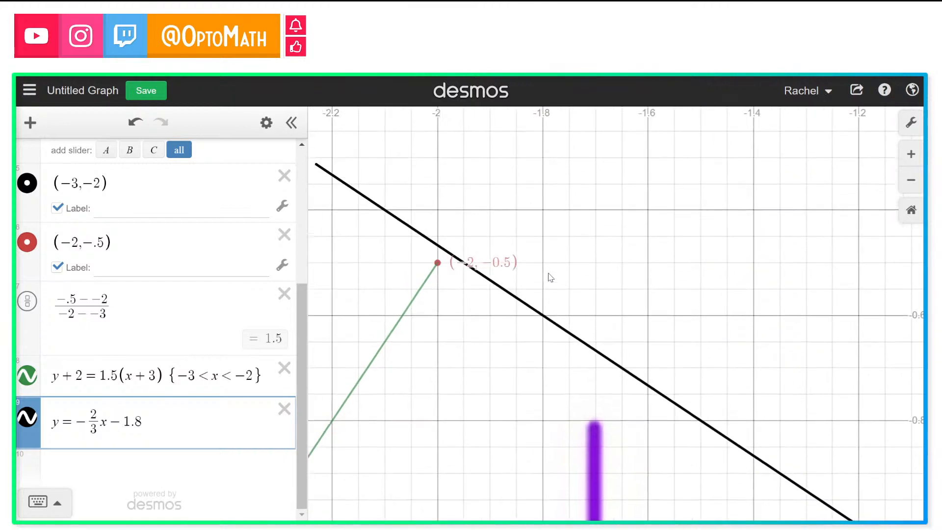
{"action": "left_click", "coordinate": [142, 425]}
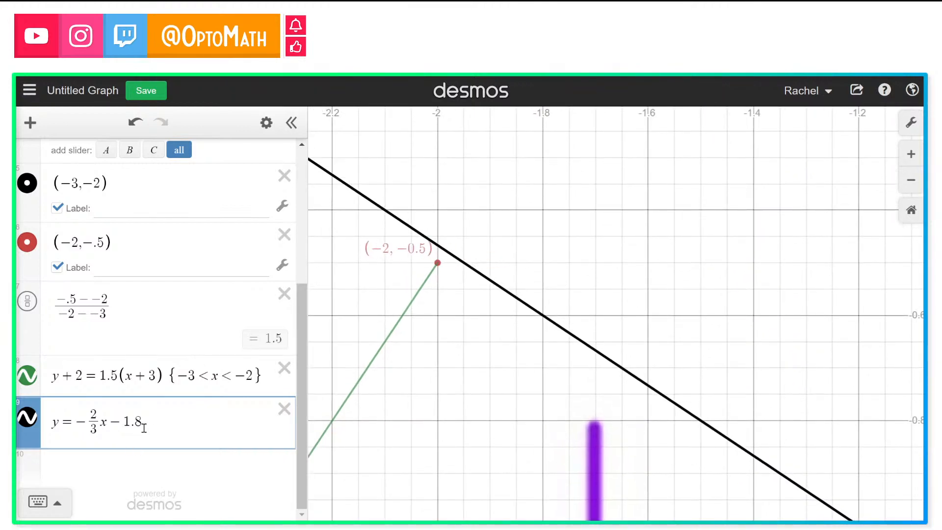
{"action": "type", "text": "5"}
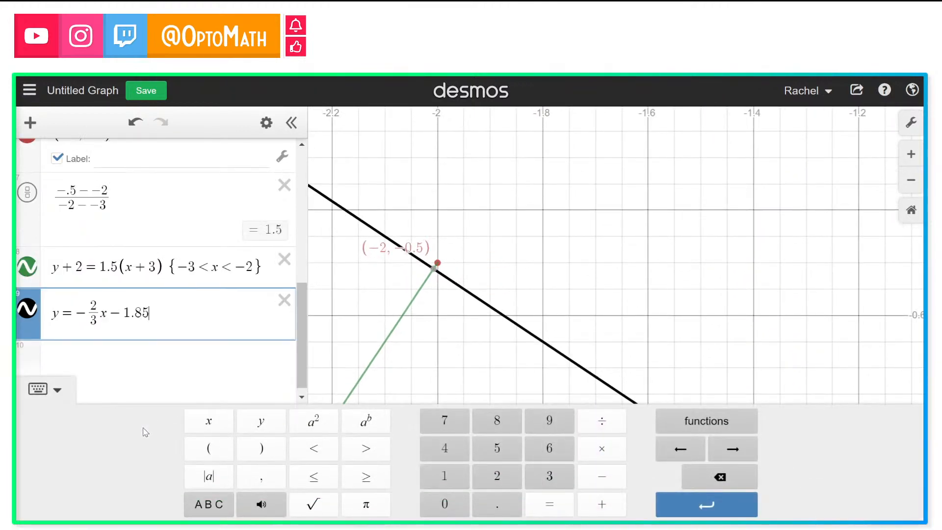
{"action": "key", "text": "BackSpace"}
{"action": "type", "text": "3"}
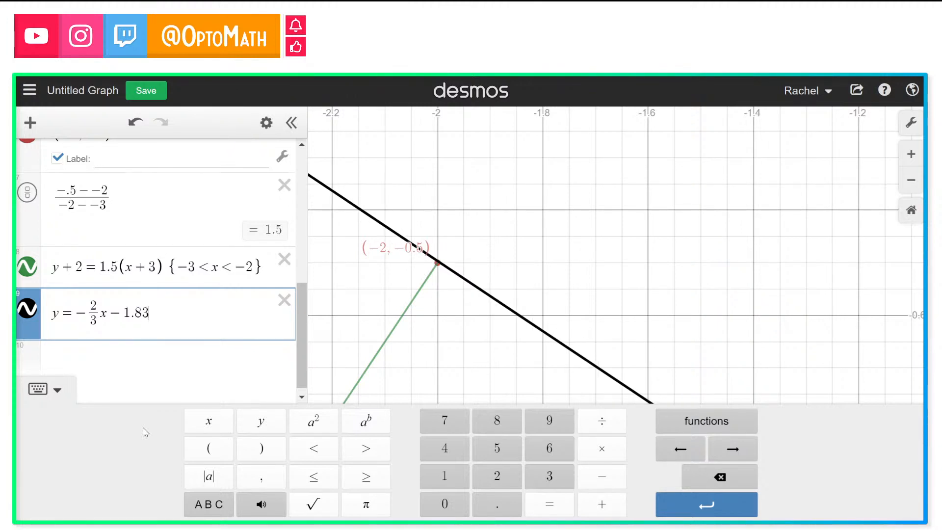
{"action": "type", "text": "5"}
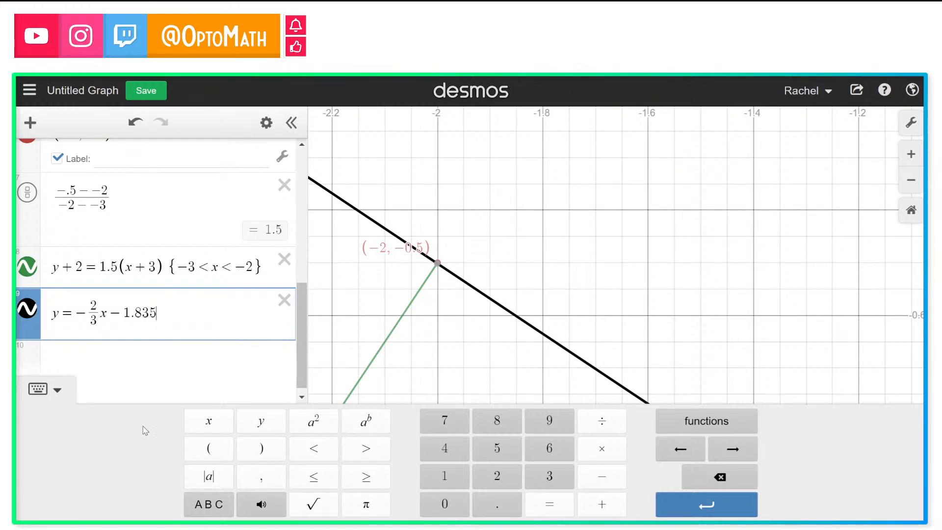
Step: Trace the new line near the point (−2, −0.5)
{"action": "left_click_drag", "start_coordinate": [115, 313], "coordinate": [158, 316]}
{"action": "left_click", "coordinate": [158, 316]}
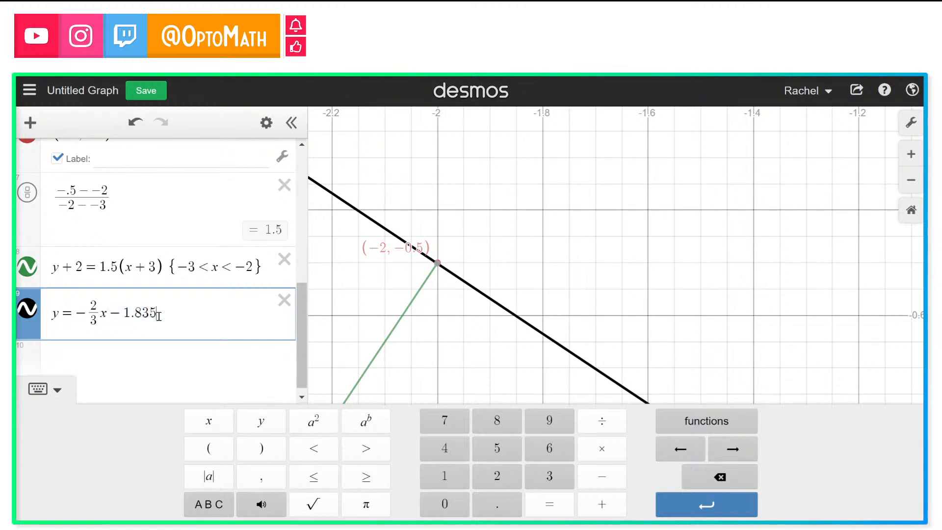
{"action": "left_click", "coordinate": [438, 266]}
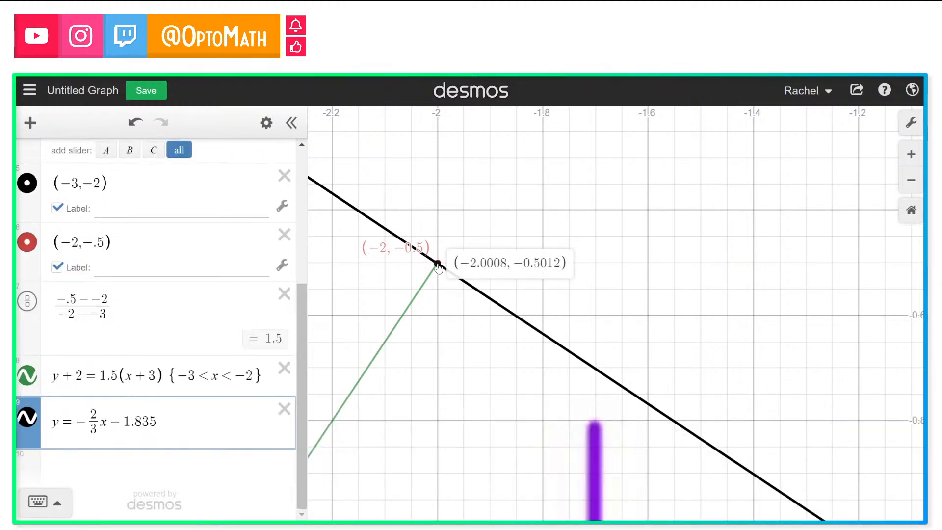
{"action": "left_click", "coordinate": [507, 368]}
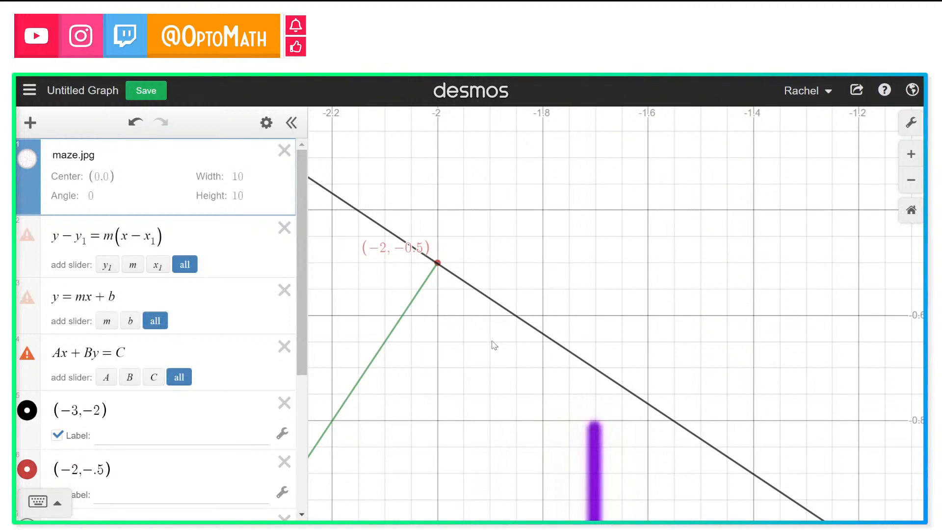
{"action": "scroll", "coordinate": [150, 461], "scroll_direction": "down", "scroll_amount": 5}
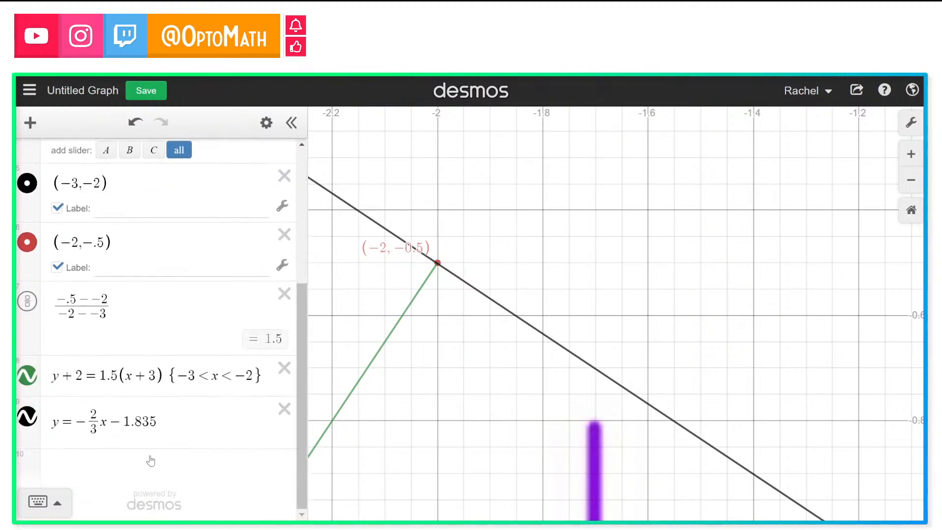
{"action": "left_click", "coordinate": [165, 421]}
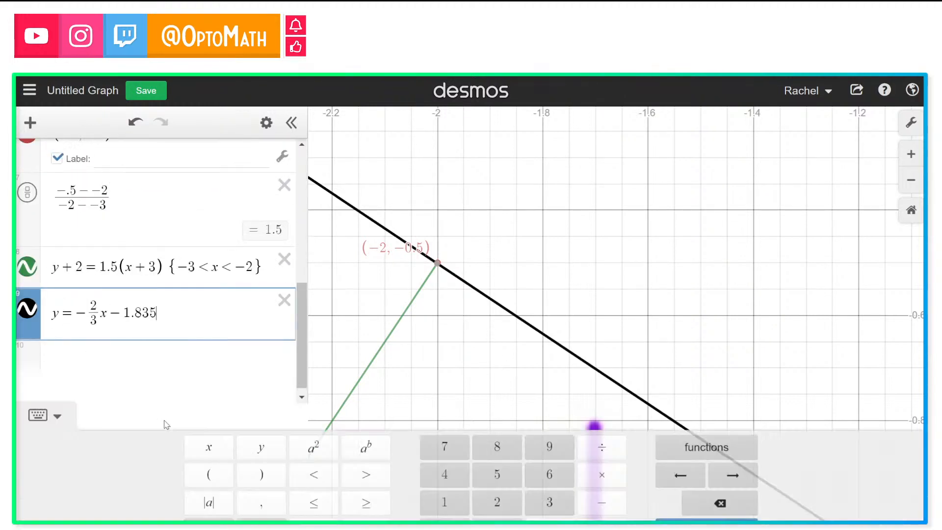
Step: Change the new line's y-intercept to −1.834
{"action": "key", "text": "BackSpace"}
{"action": "type", "text": "4"}
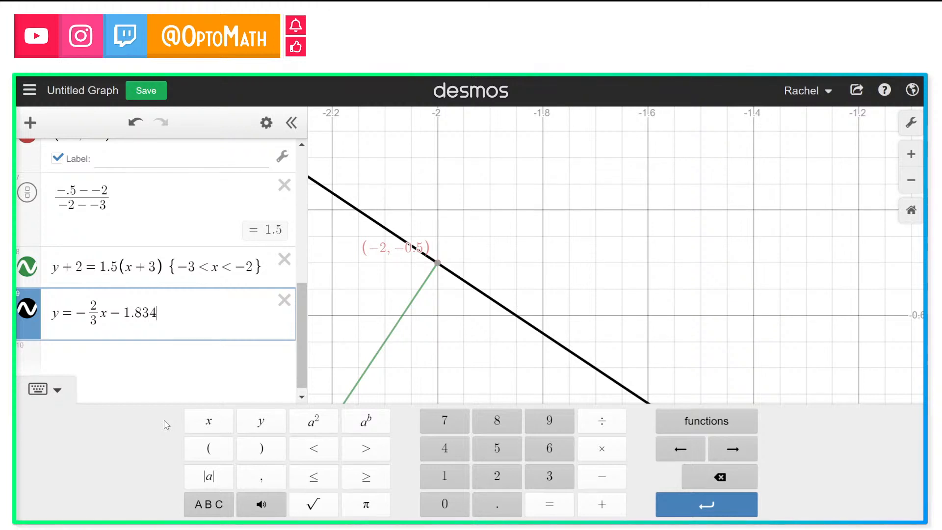
{"action": "left_click", "coordinate": [911, 216]}
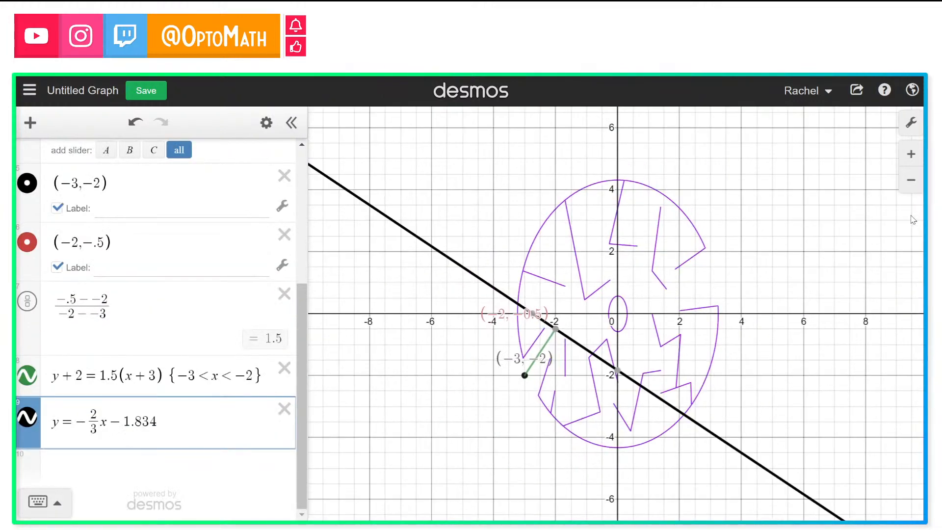
Step: Trace the new line at x = −1 and at the point (−2, −0.5) inside the maze
{"action": "left_click_drag", "start_coordinate": [728, 271], "coordinate": [662, 273]}
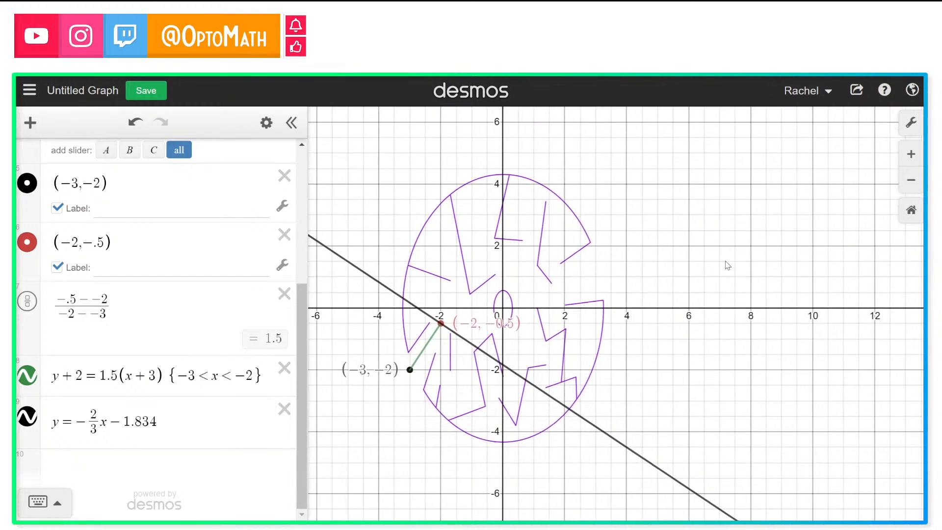
{"action": "left_click", "coordinate": [911, 154]}
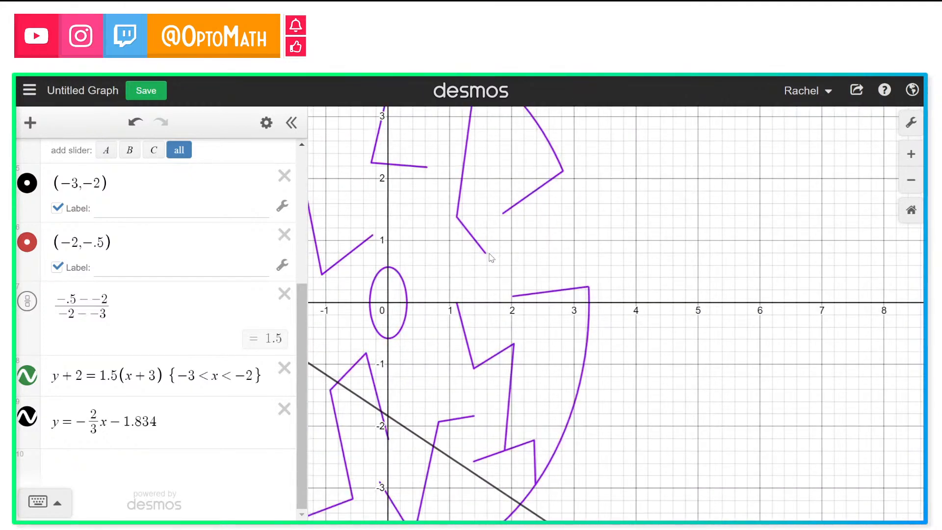
{"action": "left_click_drag", "start_coordinate": [491, 255], "coordinate": [647, 235]}
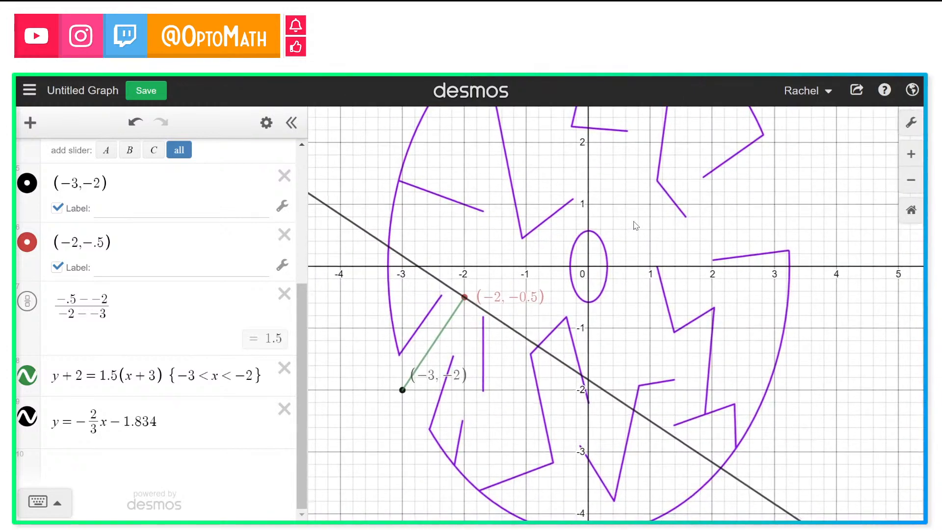
{"action": "left_click", "coordinate": [523, 338]}
{"action": "left_click_drag", "start_coordinate": [525, 344], "coordinate": [527, 345]}
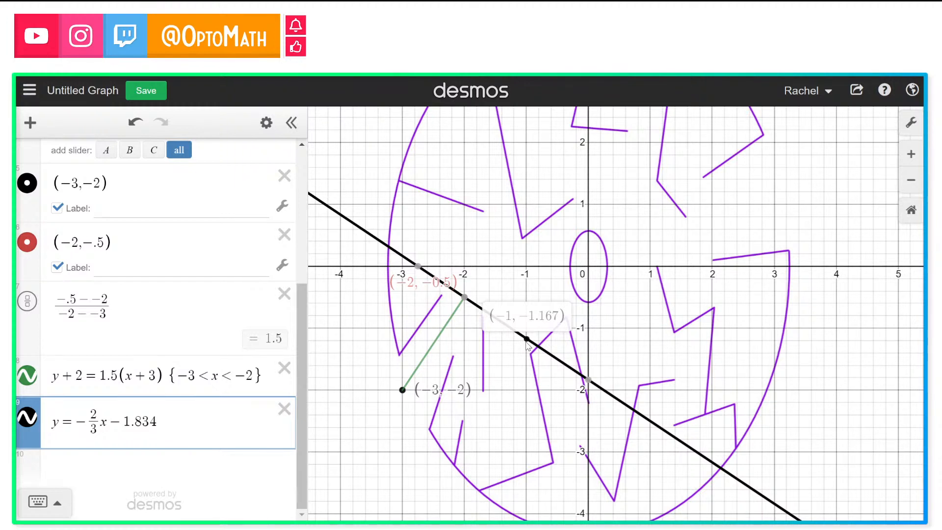
{"action": "left_click_drag", "start_coordinate": [527, 343], "coordinate": [527, 344]}
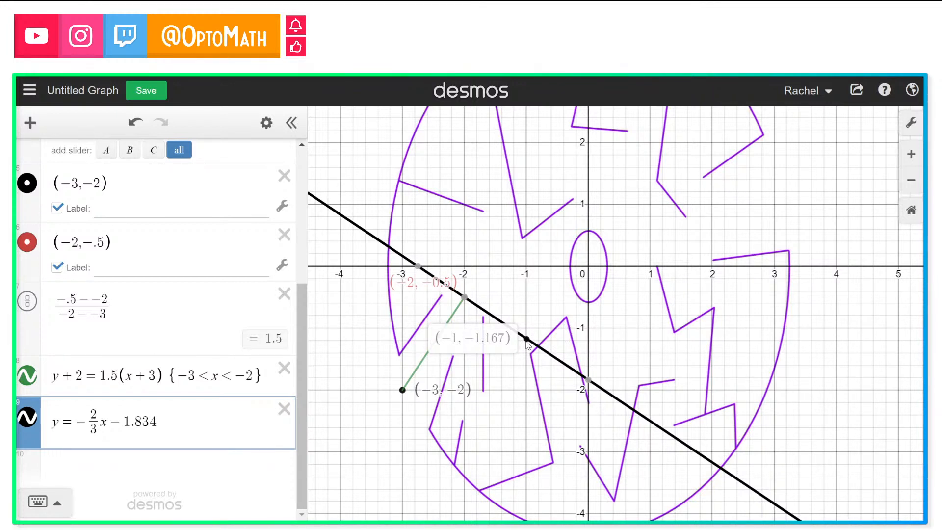
{"action": "left_click", "coordinate": [463, 300]}
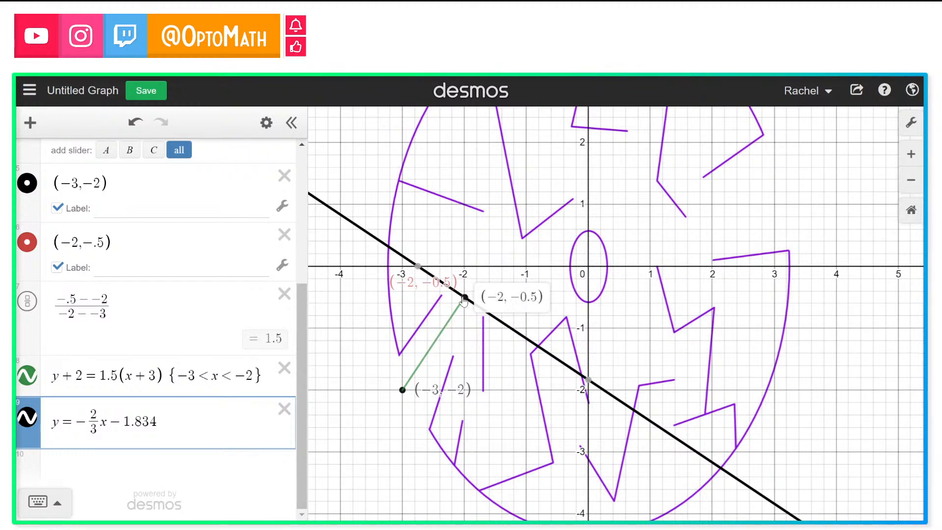
{"action": "left_click_drag", "start_coordinate": [236, 379], "coordinate": [257, 373]}
{"action": "mouse_move", "coordinate": [460, 302]}
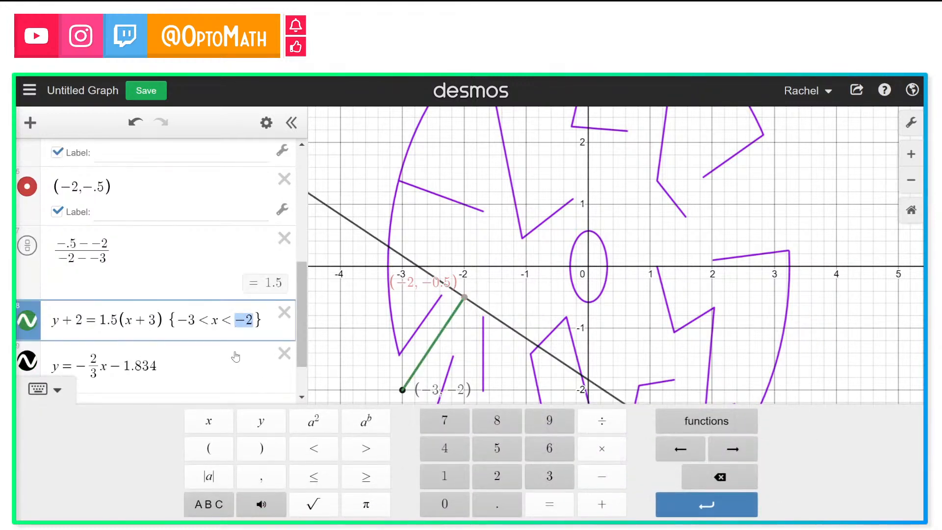
{"action": "scroll", "coordinate": [240, 352], "scroll_direction": "down", "scroll_amount": 2}
{"action": "left_click", "coordinate": [200, 306]}
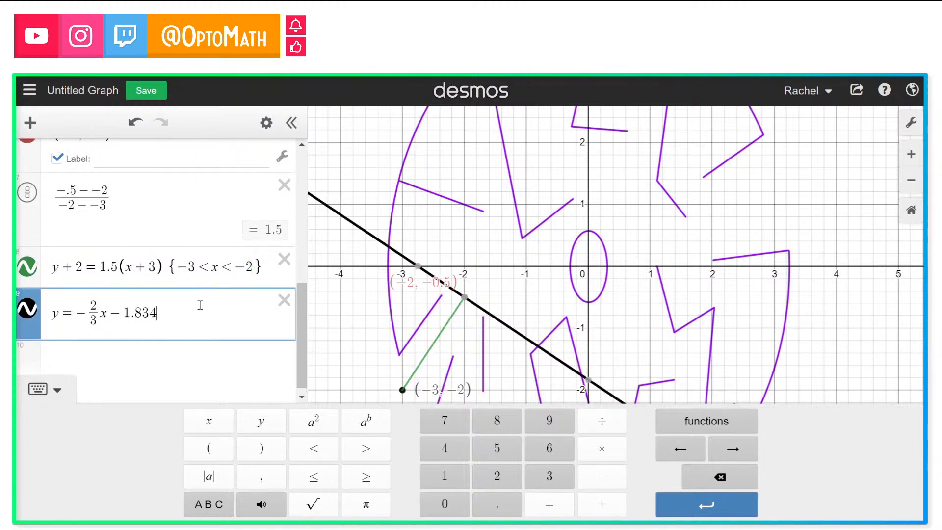
{"action": "key", "text": "Return"}
{"action": "key", "text": "Return"}
{"action": "key", "text": "Return"}
{"action": "key", "text": "Return"}
{"action": "key", "text": "Return"}
{"action": "key", "text": "Return"}
{"action": "key", "text": "Return"}
{"action": "key", "text": "Return"}
{"action": "key", "text": "Return"}
{"action": "key", "text": "Return"}
{"action": "key", "text": "Return"}
{"action": "key", "text": "Return"}
{"action": "key", "text": "Return"}
{"action": "key", "text": "Return"}
{"action": "key", "text": "Return"}
{"action": "key", "text": "Return"}
{"action": "key", "text": "Return"}
{"action": "key", "text": "Return"}
{"action": "key", "text": "Return"}
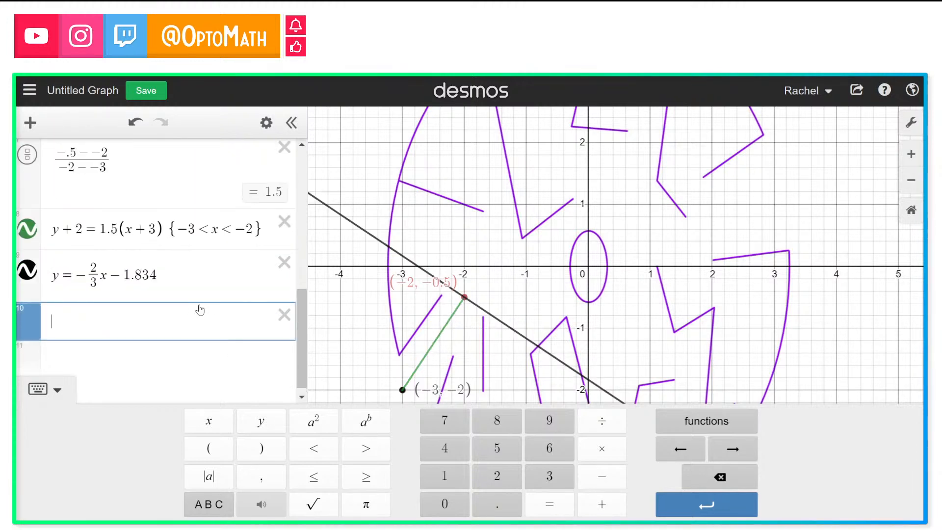
{"action": "type", "text": "["}
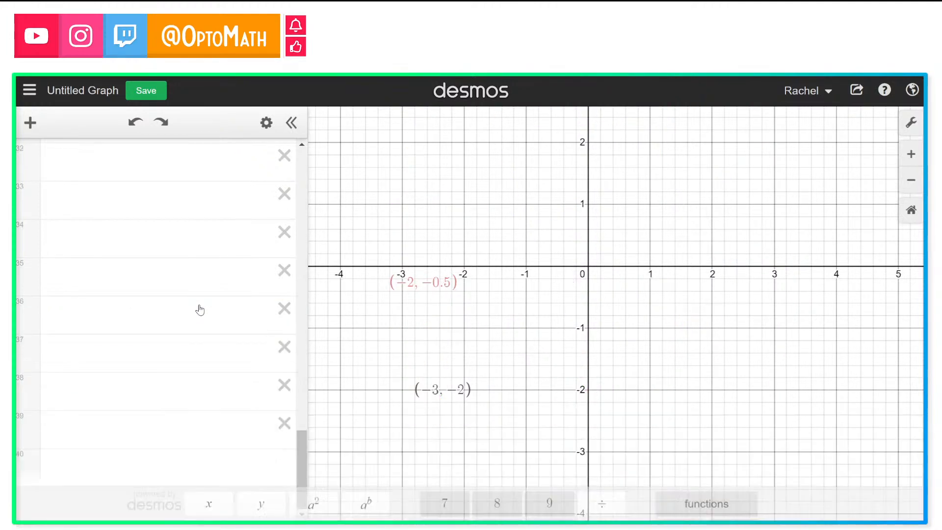
{"action": "key", "text": "ctrl+z"}
{"action": "key", "text": "ctrl+z"}
{"action": "key", "text": "ctrl+z"}
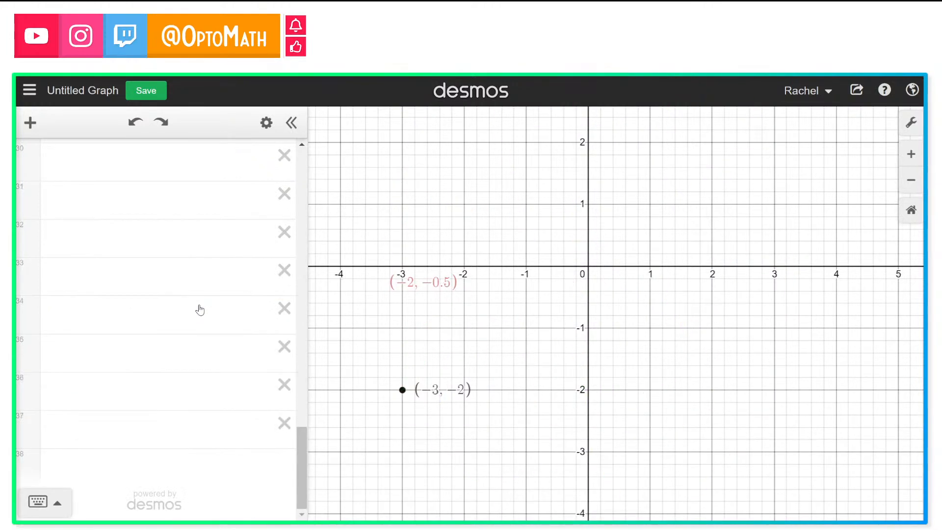
{"action": "key", "text": "ctrl+z"}
{"action": "key", "text": "ctrl+z"}
{"action": "key", "text": "ctrl+z"}
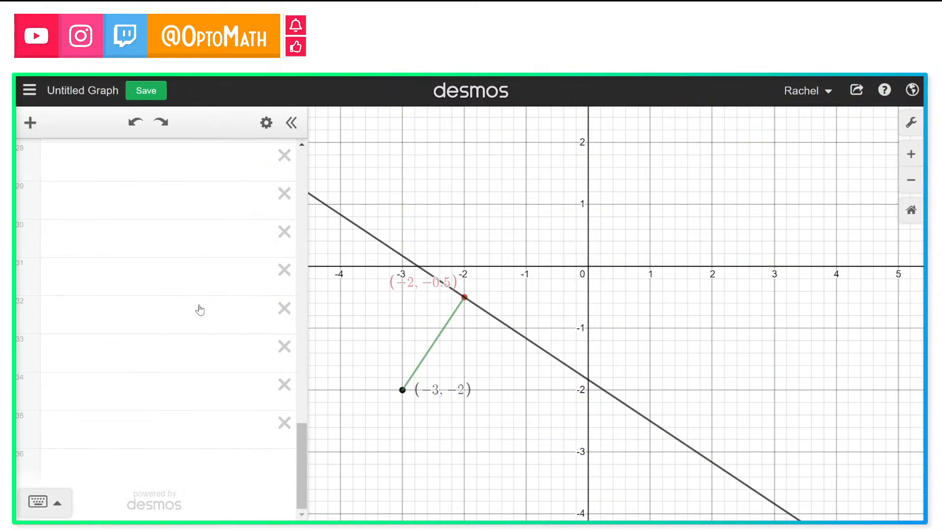
{"action": "key", "text": "ctrl+z"}
{"action": "key", "text": "ctrl+z"}
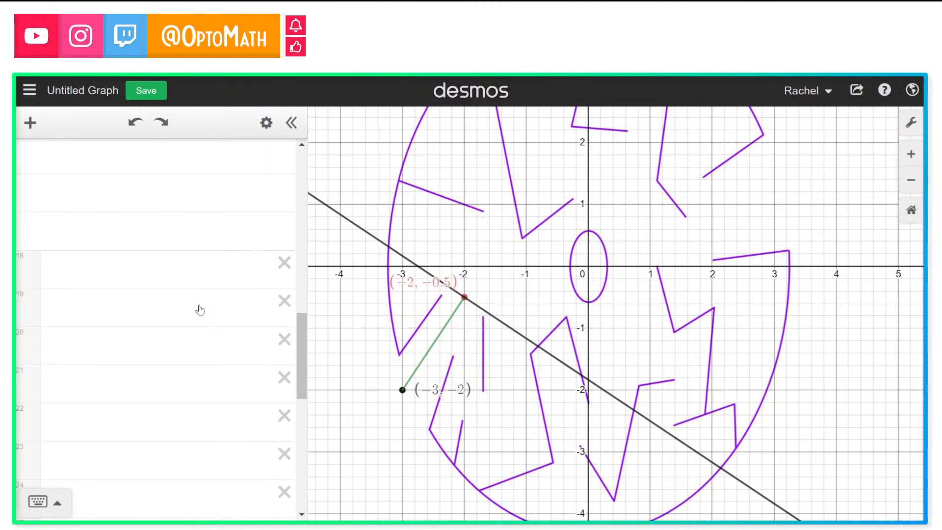
Step: Restrict the new line y = −2/3x − 1.834 to the domain −2 < x < −1
{"action": "scroll", "coordinate": [199, 309], "scroll_direction": "up", "scroll_amount": 10}
{"action": "scroll", "coordinate": [199, 310], "scroll_direction": "down", "scroll_amount": 5}
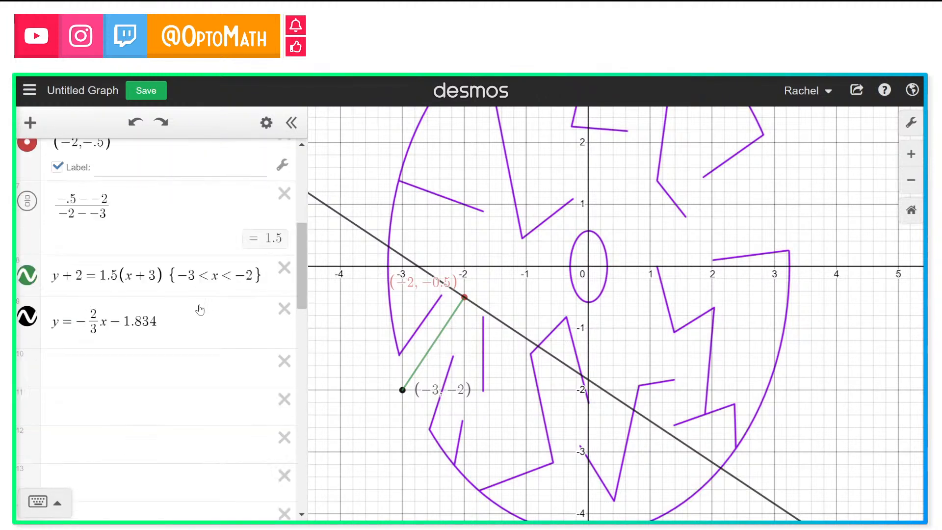
{"action": "scroll", "coordinate": [200, 310], "scroll_direction": "down", "scroll_amount": 1}
{"action": "left_click", "coordinate": [199, 307]}
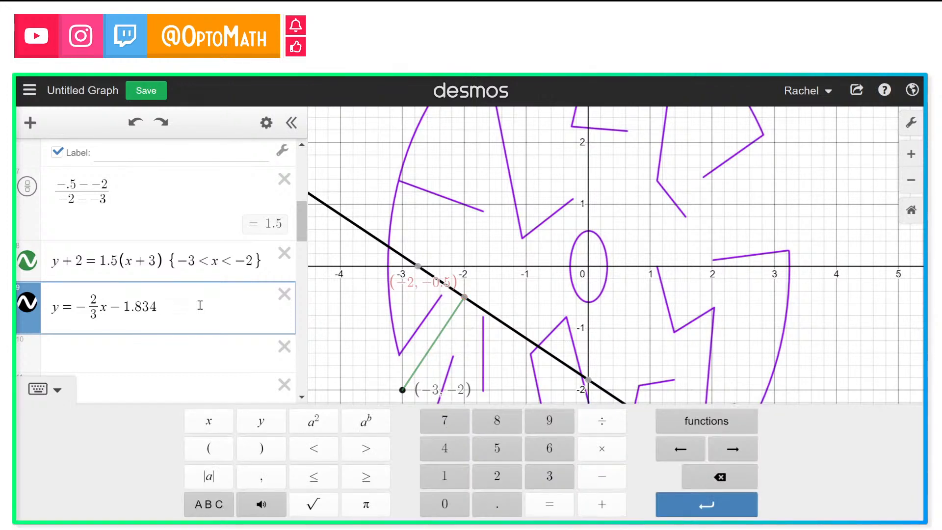
{"action": "type", "text": "{"}
{"action": "type", "text": "-2 "}
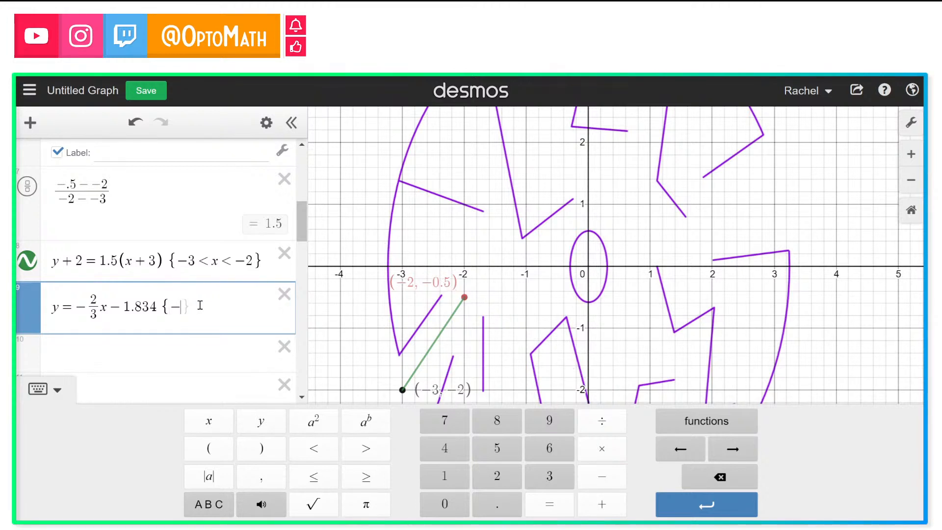
{"action": "type", "text": "< x "}
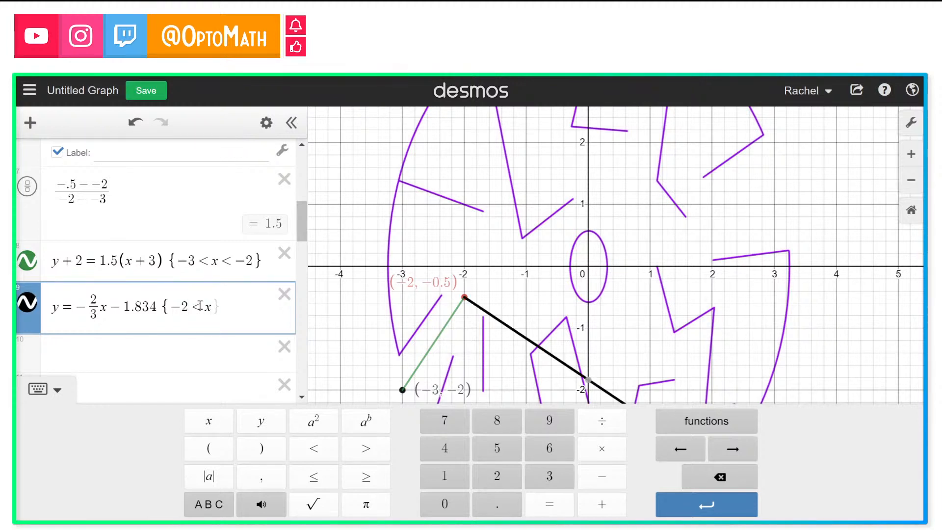
{"action": "type", "text": "< -1"}
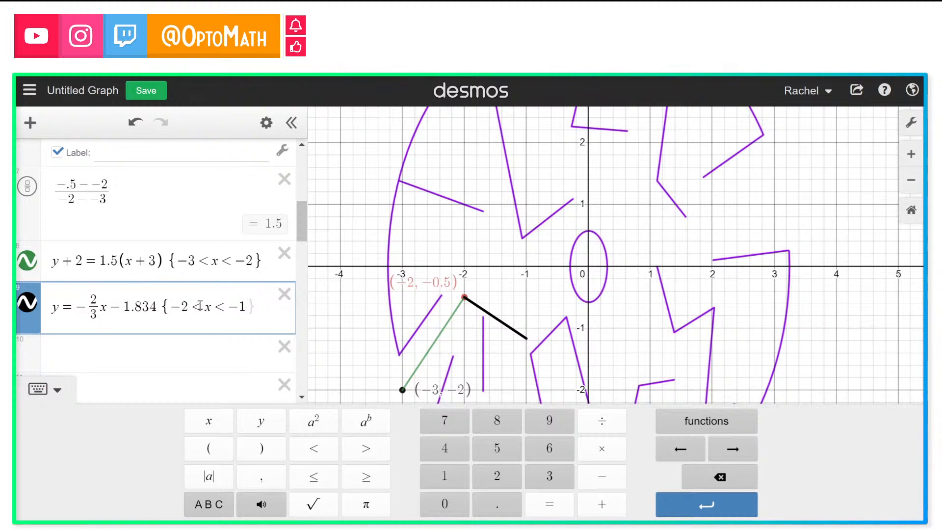
{"action": "left_click", "coordinate": [376, 303]}
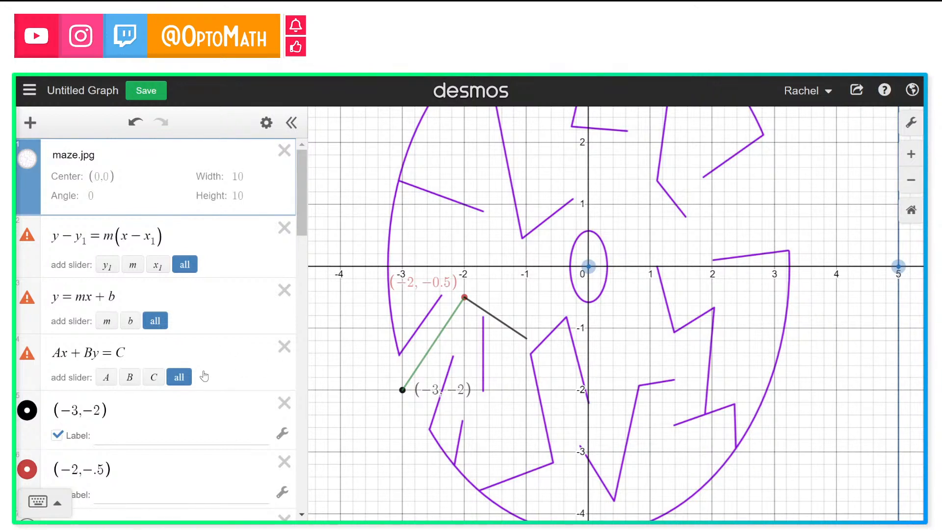
Step: Add a standard-form line −3x + 2y = 6 in a new expression row
{"action": "scroll", "coordinate": [205, 372], "scroll_direction": "down", "scroll_amount": 5}
{"action": "scroll", "coordinate": [213, 328], "scroll_direction": "down", "scroll_amount": 10}
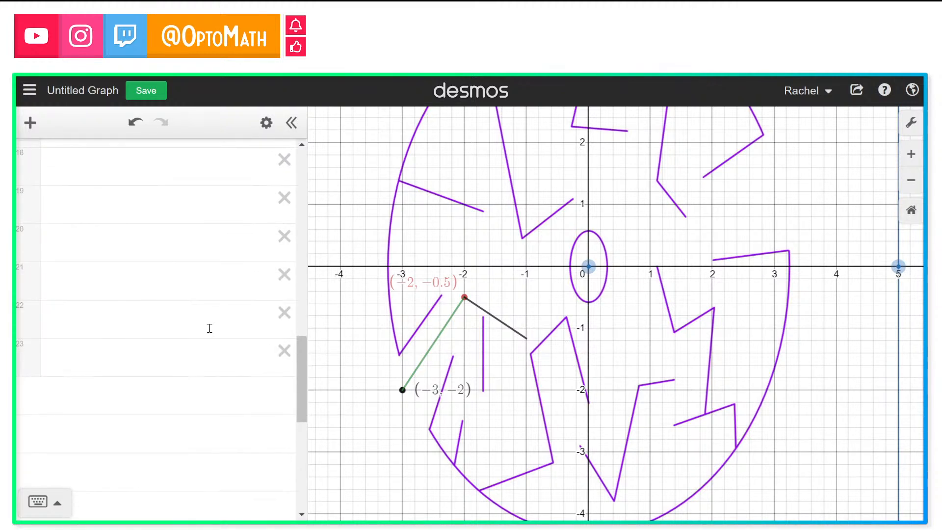
{"action": "scroll", "coordinate": [209, 328], "scroll_direction": "up", "scroll_amount": 10}
{"action": "scroll", "coordinate": [210, 323], "scroll_direction": "down", "scroll_amount": 1}
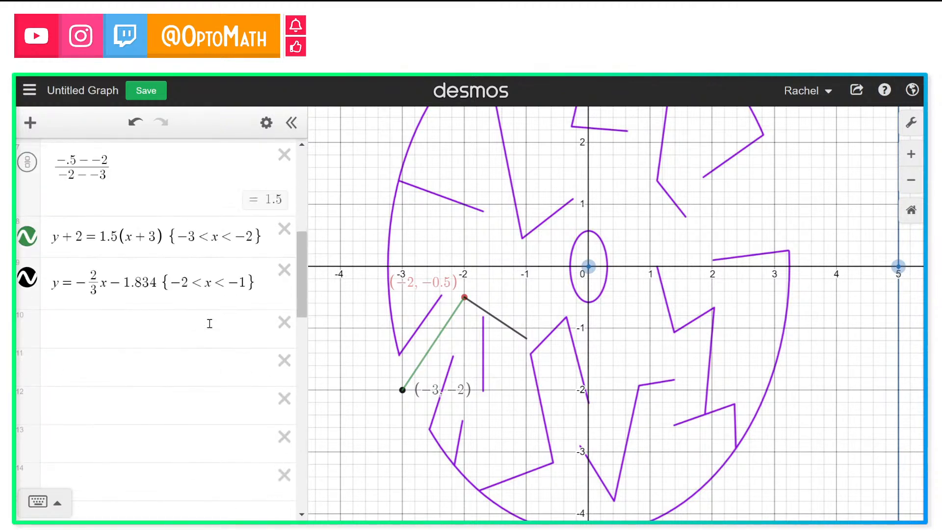
{"action": "scroll", "coordinate": [209, 324], "scroll_direction": "down", "scroll_amount": 1}
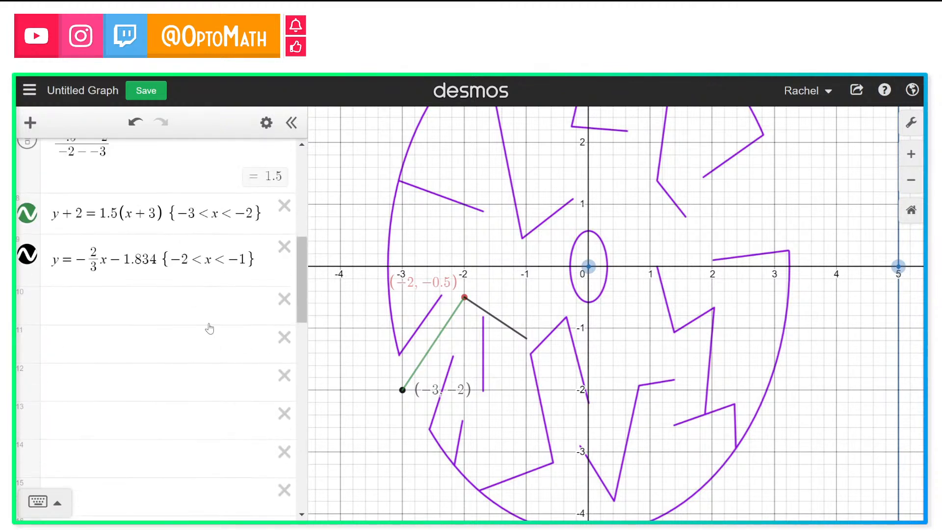
{"action": "left_click", "coordinate": [190, 304]}
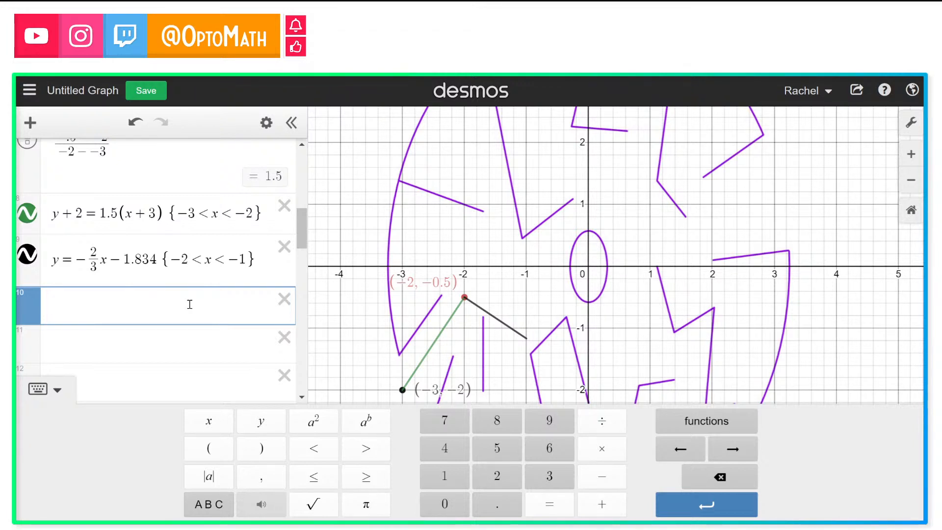
{"action": "type", "text": "-3"}
{"action": "type", "text": "x"}
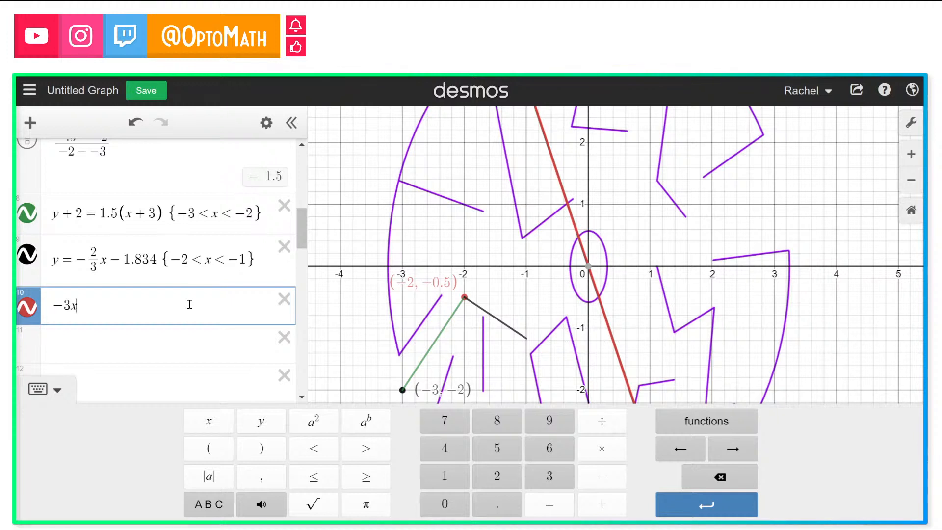
{"action": "type", "text": "+2x"}
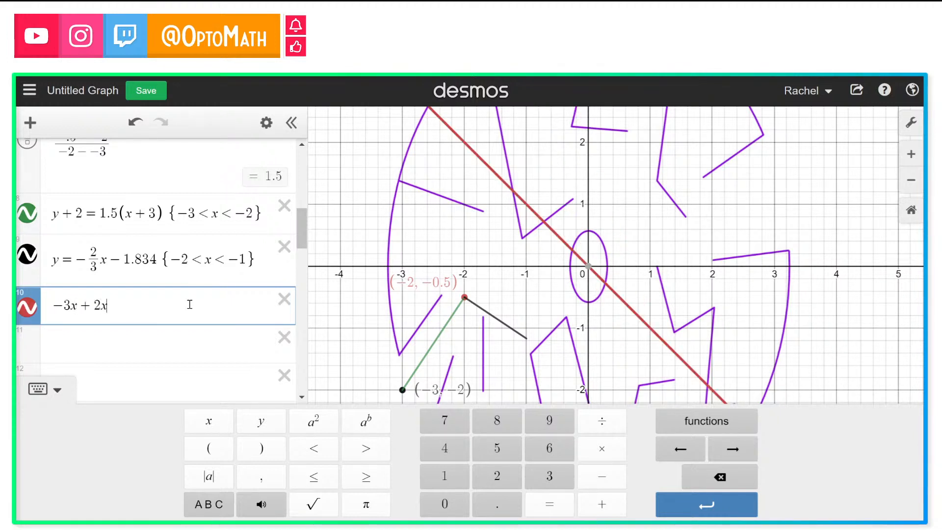
{"action": "key", "text": "BackSpace"}
{"action": "type", "text": "y "}
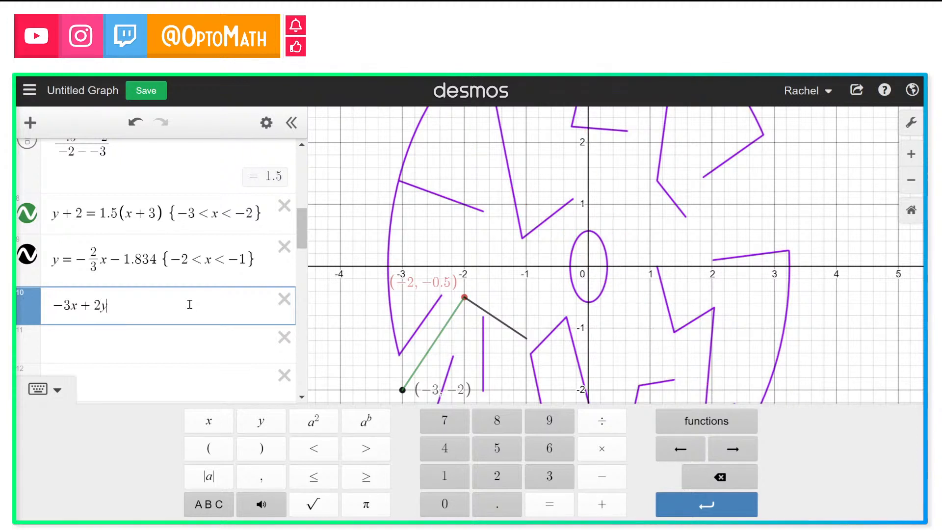
{"action": "type", "text": "= 6"}
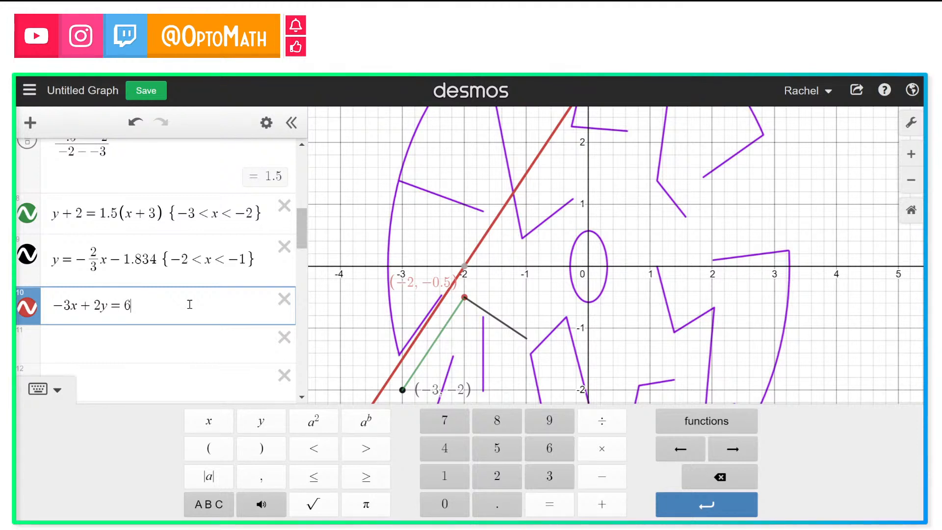
Step: Try different constants for the standard-form line, setting it to −3x + 2y = .8
{"action": "key", "text": "BackSpace"}
{"action": "type", "text": "10"}
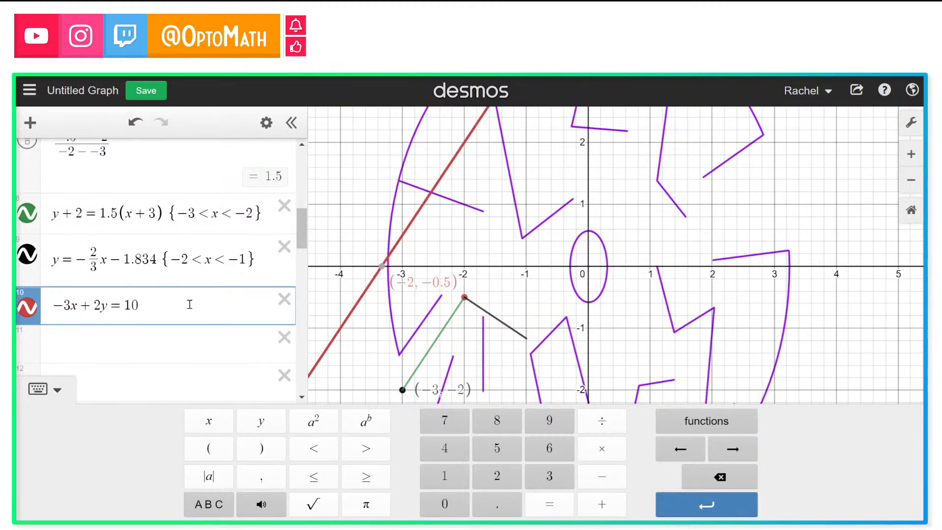
{"action": "key", "text": "BackSpace"}
{"action": "key", "text": "BackSpace"}
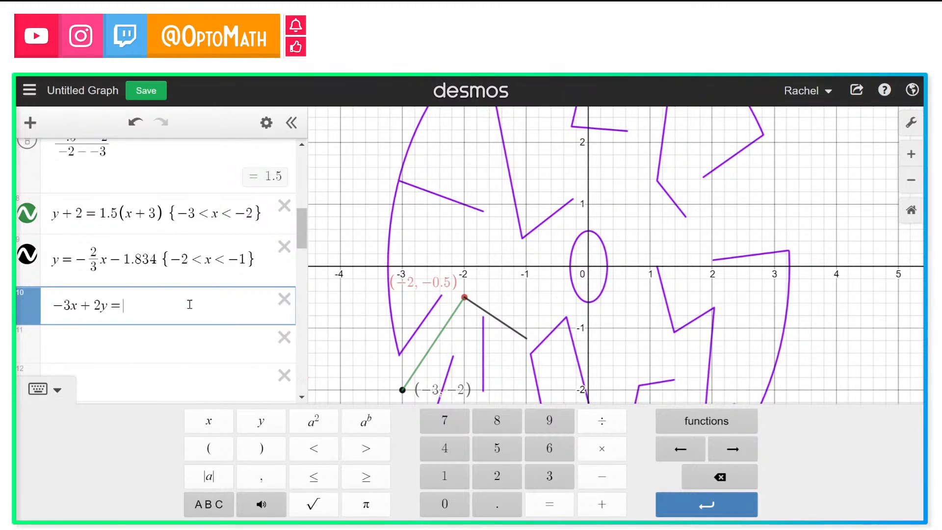
{"action": "type", "text": "3"}
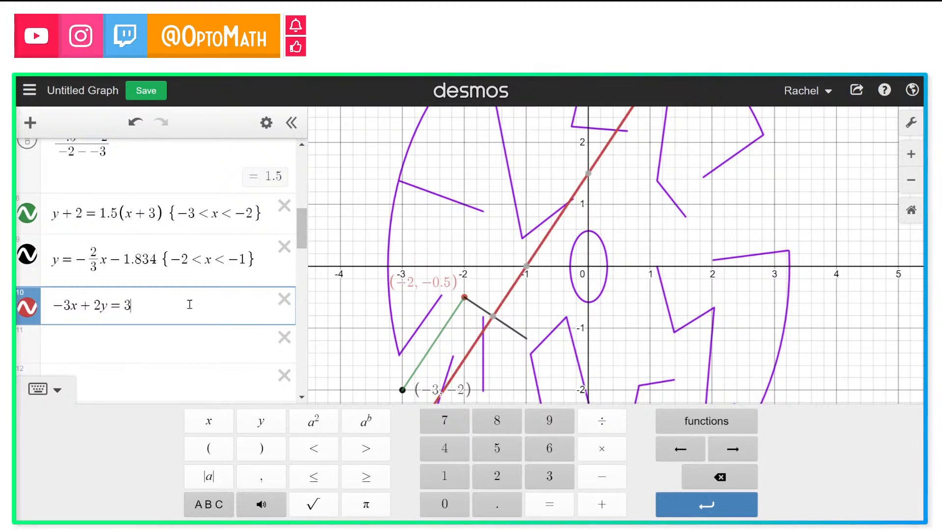
{"action": "key", "text": "BackSpace"}
{"action": "type", "text": "2"}
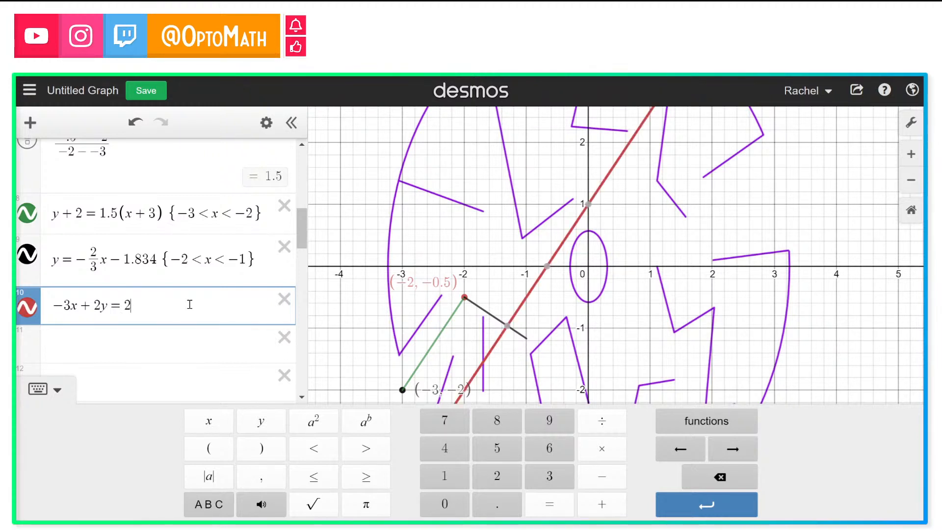
{"action": "key", "text": "BackSpace"}
{"action": "type", "text": "1."}
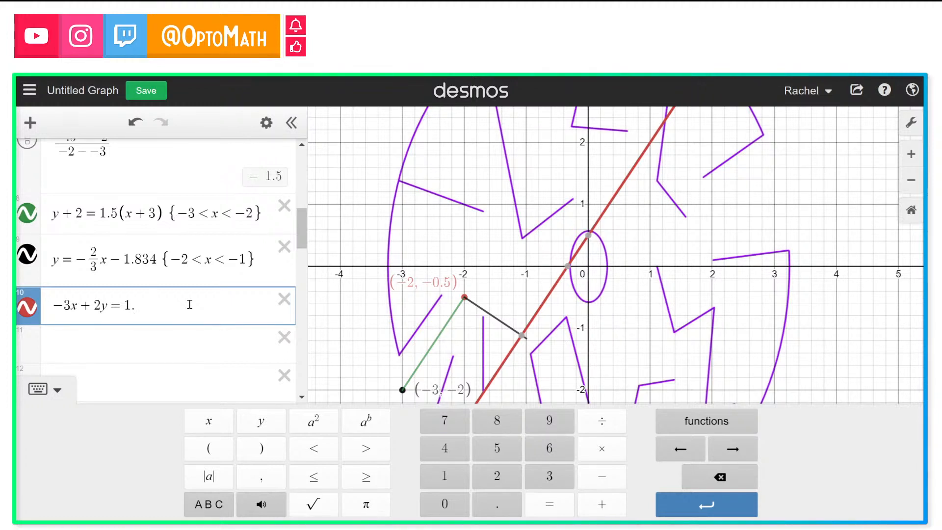
{"action": "type", "text": "5"}
{"action": "key", "text": "BackSpace"}
{"action": "key", "text": "BackSpace"}
{"action": "key", "text": "BackSpace"}
{"action": "type", "text": ".8"}
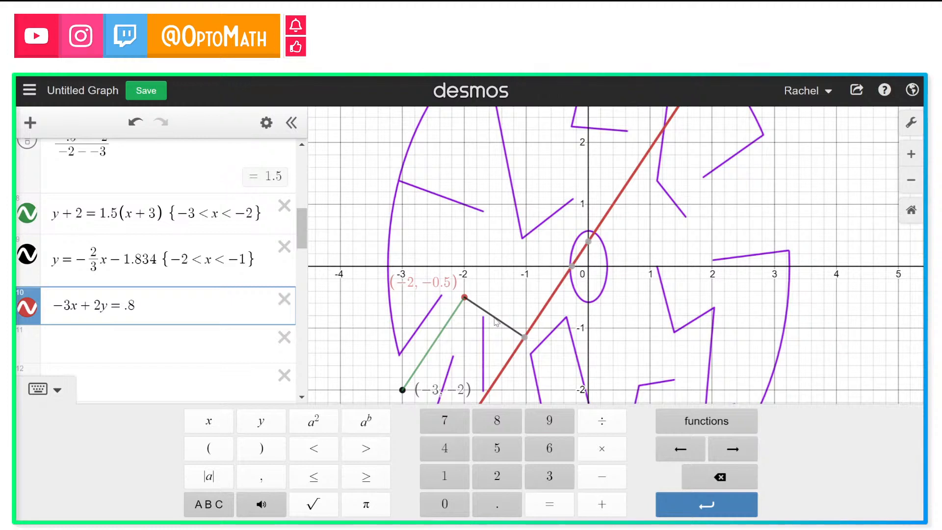
Step: Zoom in on the segment junction near x = −1 and try constants .89 and .7 for the standard-form line
{"action": "left_click", "coordinate": [913, 164]}
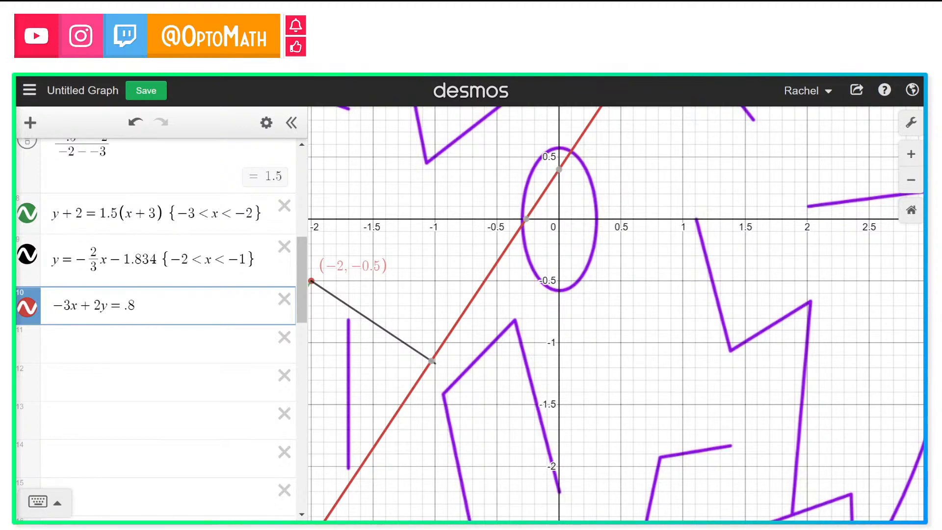
{"action": "left_click", "coordinate": [910, 155]}
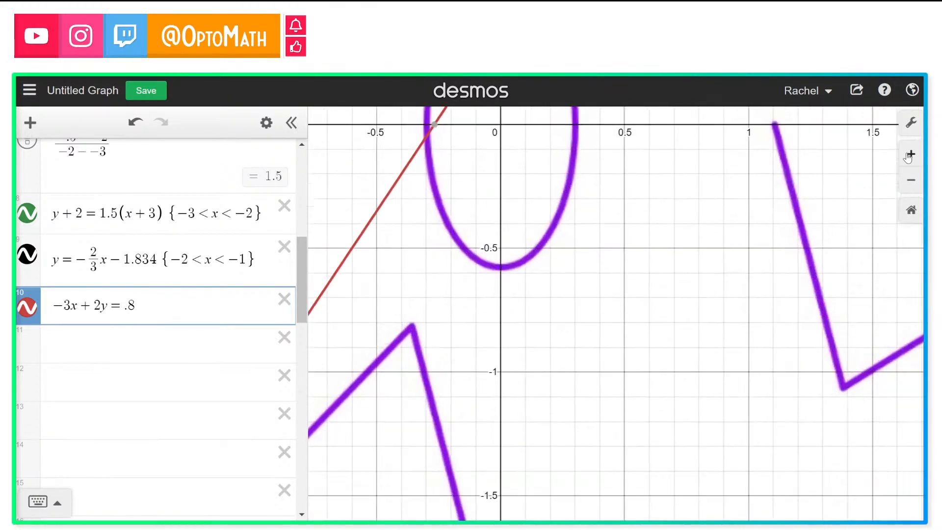
{"action": "left_click_drag", "start_coordinate": [494, 303], "coordinate": [703, 254]}
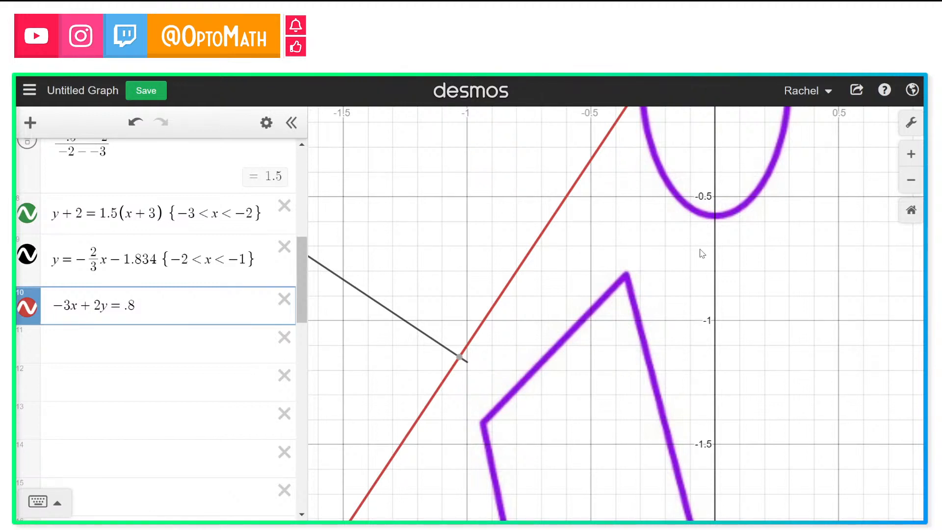
{"action": "left_click", "coordinate": [139, 300]}
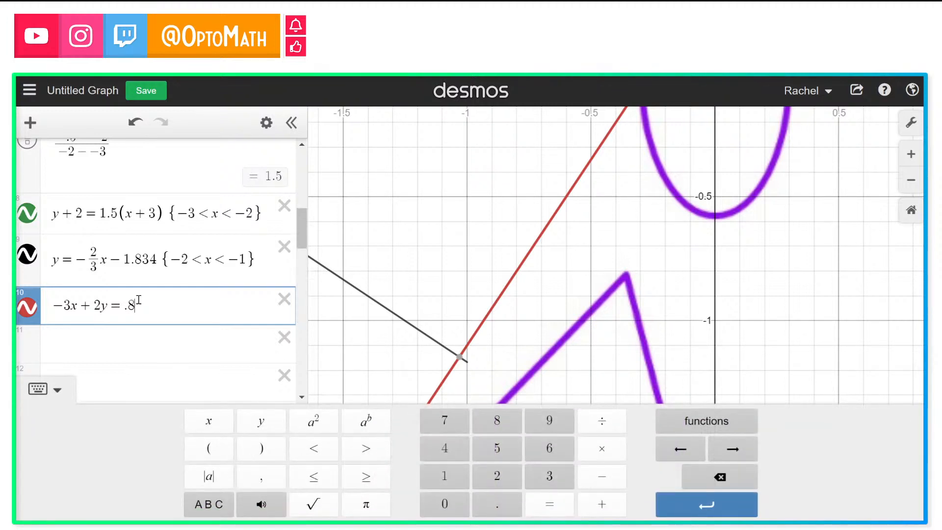
{"action": "type", "text": "9"}
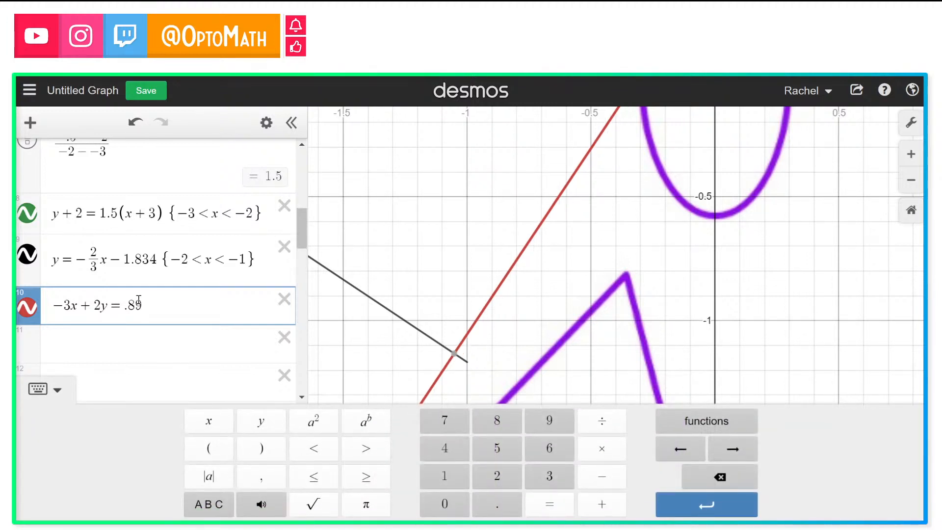
{"action": "key", "text": "BackSpace"}
{"action": "key", "text": "BackSpace"}
{"action": "type", "text": "7"}
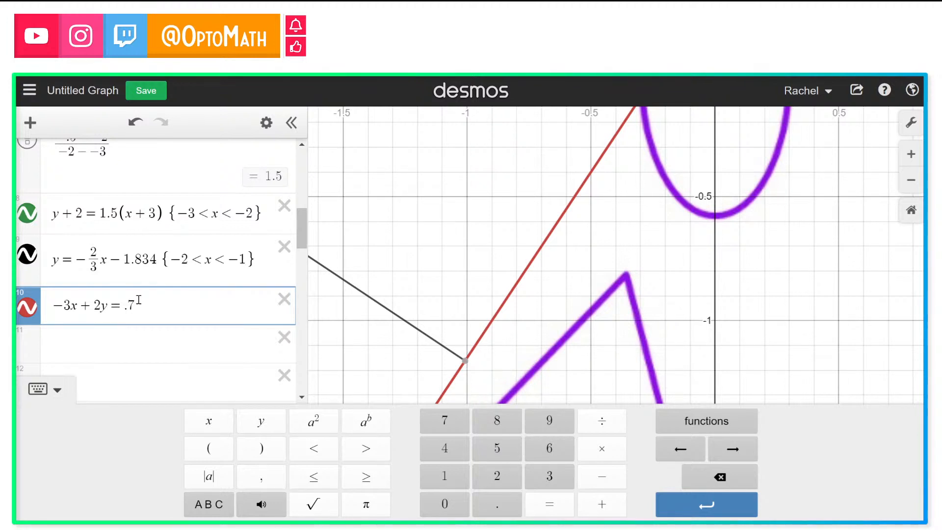
Step: Rewrite the standard-form line's constant as the fraction 7/10, giving −3x + 2y = 7/10
{"action": "key", "text": "BackSpace"}
{"action": "key", "text": "BackSpace"}
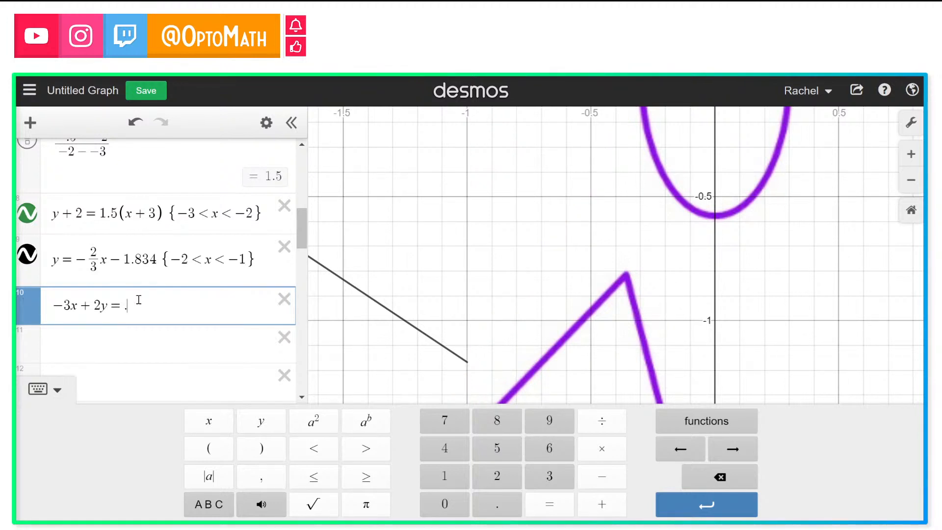
{"action": "type", "text": "7/10"}
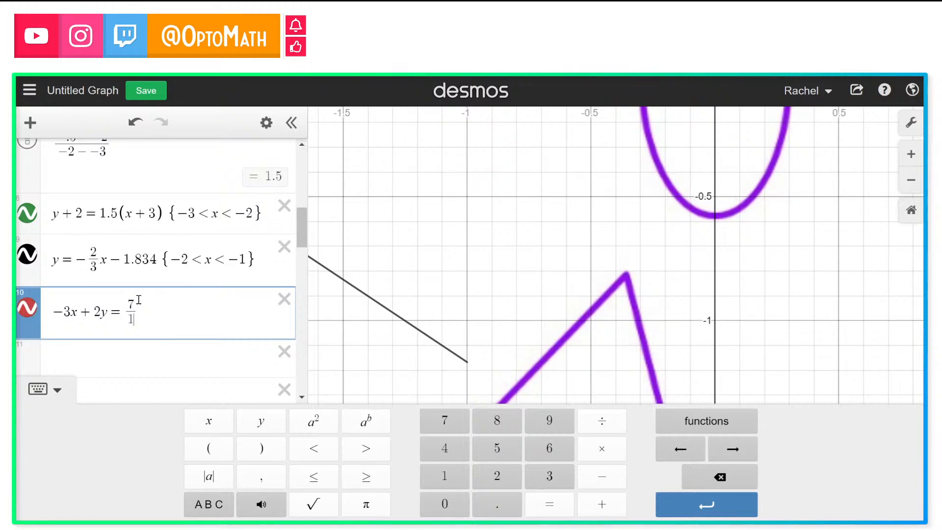
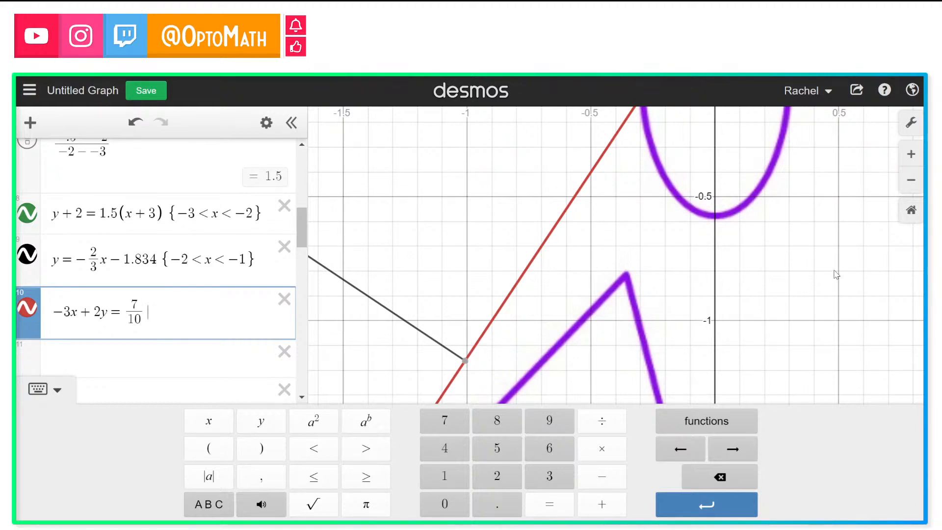
Step: Reset the view, zoom in, and inspect the intersection of the red line with the black segment near x = −1
{"action": "left_click", "coordinate": [910, 212]}
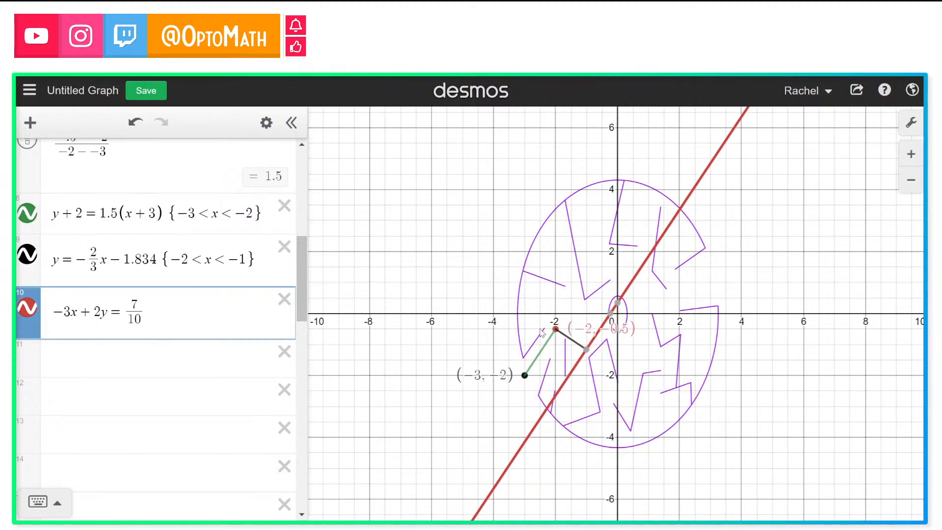
{"action": "left_click", "coordinate": [911, 155]}
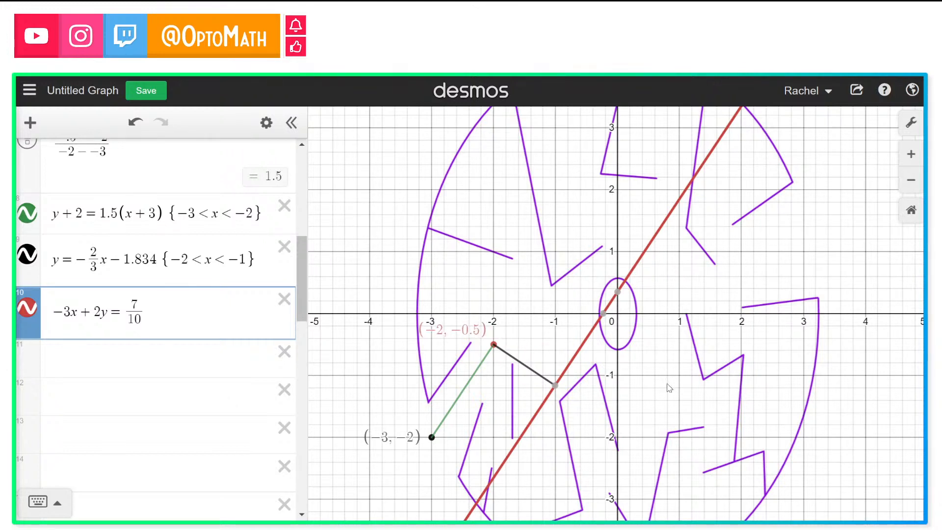
{"action": "left_click", "coordinate": [556, 386]}
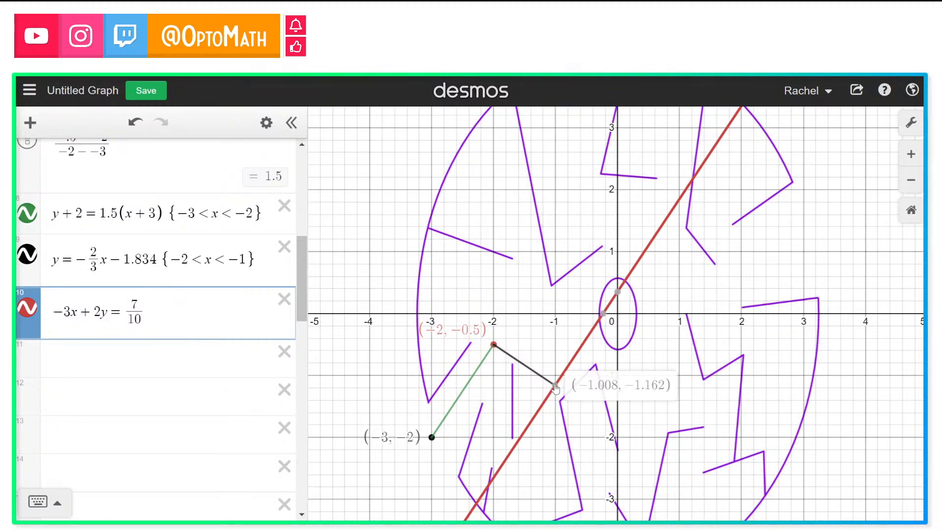
{"action": "left_click", "coordinate": [556, 387]}
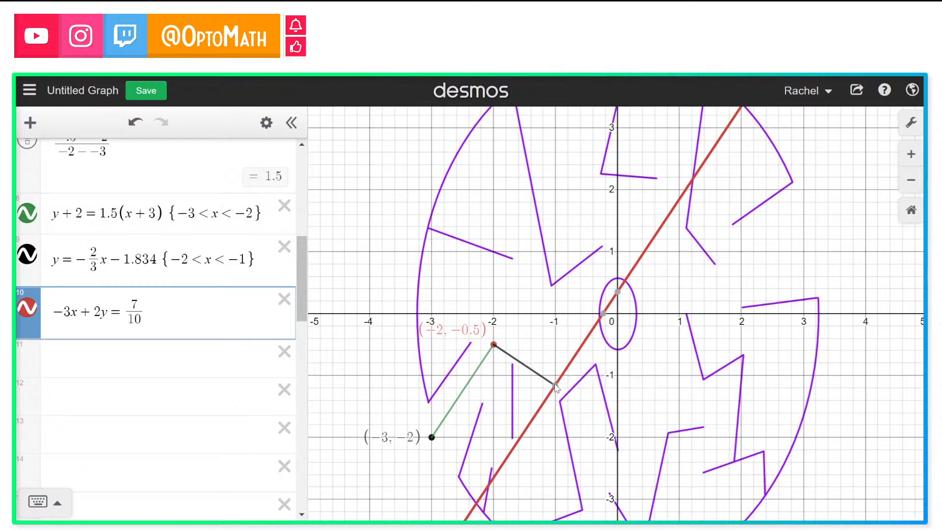
{"action": "left_click", "coordinate": [555, 386]}
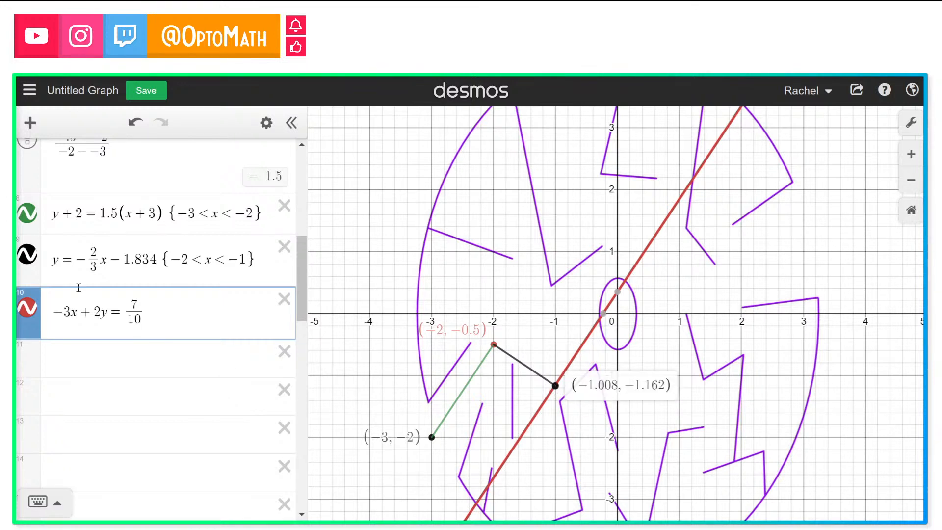
Step: Enter −1.162 − .391 in a new expression row, using the y-values of the red line's intersection points near x = −1 and the ellipse
{"action": "left_click", "coordinate": [102, 360]}
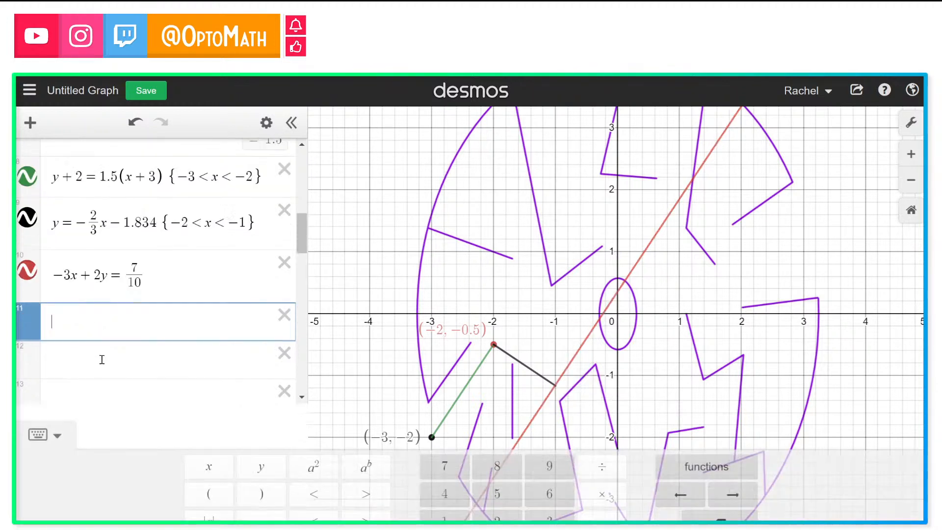
{"action": "type", "text": "-"}
{"action": "type", "text": ".16"}
{"action": "type", "text": "2"}
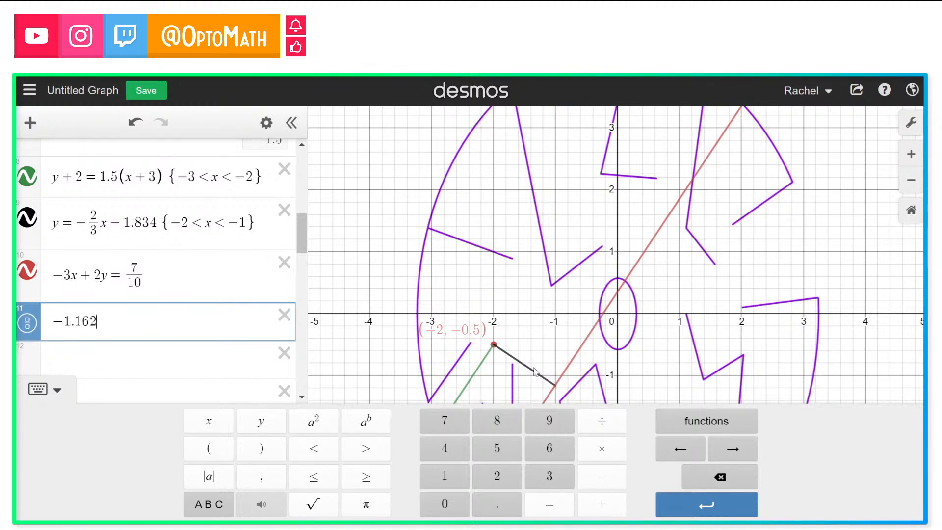
{"action": "left_click_drag", "start_coordinate": [565, 371], "coordinate": [587, 340]}
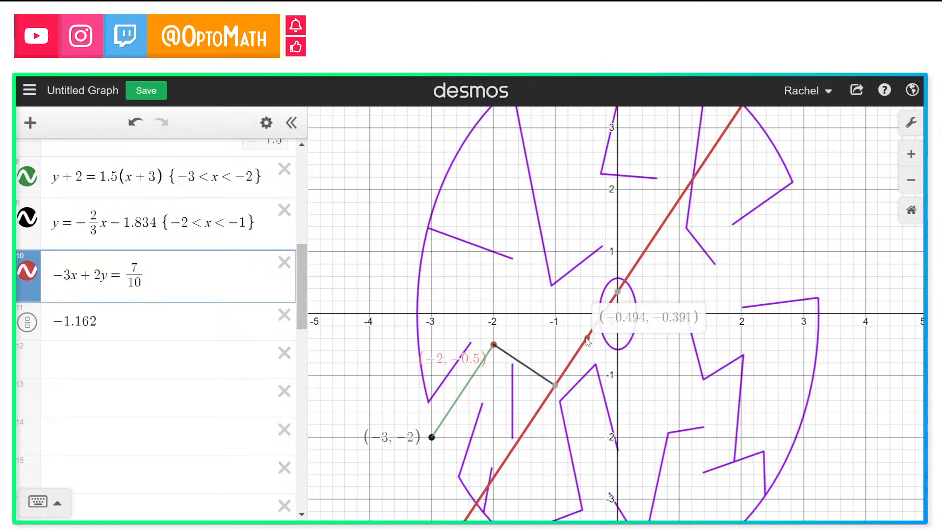
{"action": "left_click_drag", "start_coordinate": [587, 340], "coordinate": [587, 340]}
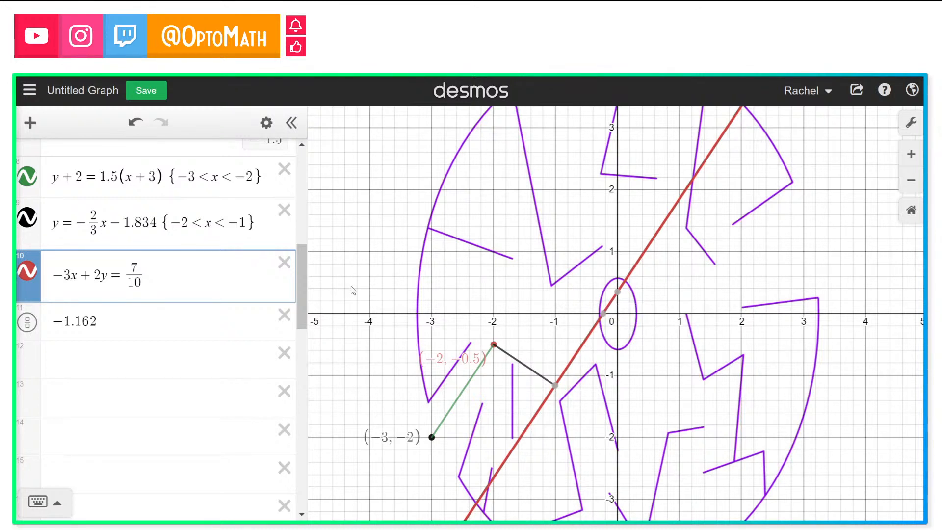
{"action": "left_click", "coordinate": [179, 314]}
{"action": "type", "text": "-"}
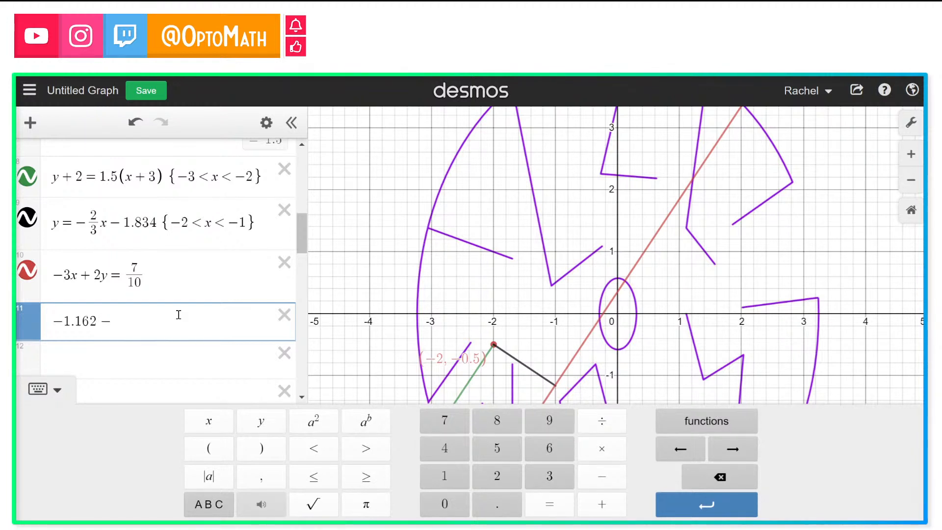
{"action": "type", "text": ".391"}
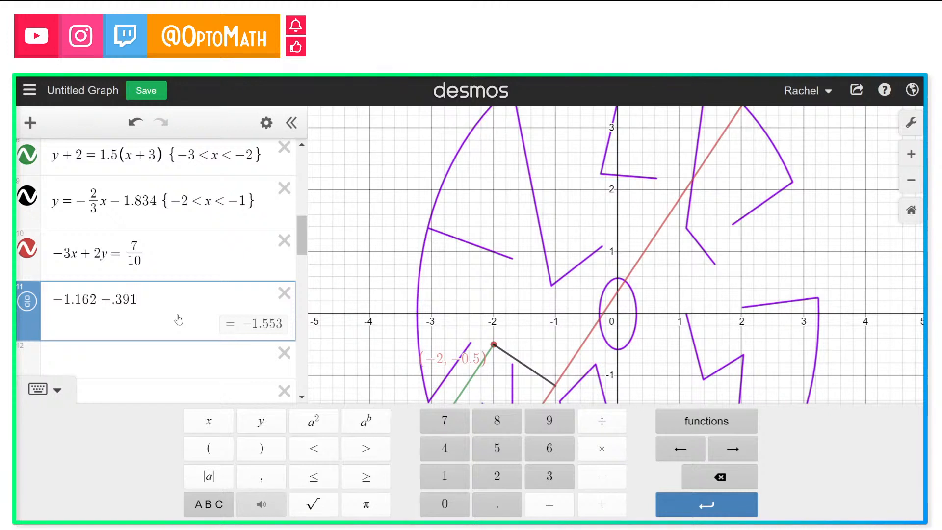
{"action": "left_click", "coordinate": [188, 259]}
{"action": "key", "text": "Return"}
{"action": "key", "text": "Return"}
{"action": "key", "text": "Return"}
{"action": "key", "text": "Return"}
{"action": "key", "text": "Return"}
{"action": "key", "text": "Return"}
{"action": "key", "text": "Return"}
{"action": "key", "text": "Return"}
{"action": "key", "text": "Return"}
{"action": "key", "text": "Return"}
{"action": "key", "text": "Return"}
{"action": "key", "text": "Return"}
{"action": "key", "text": "Return"}
{"action": "key", "text": "Return"}
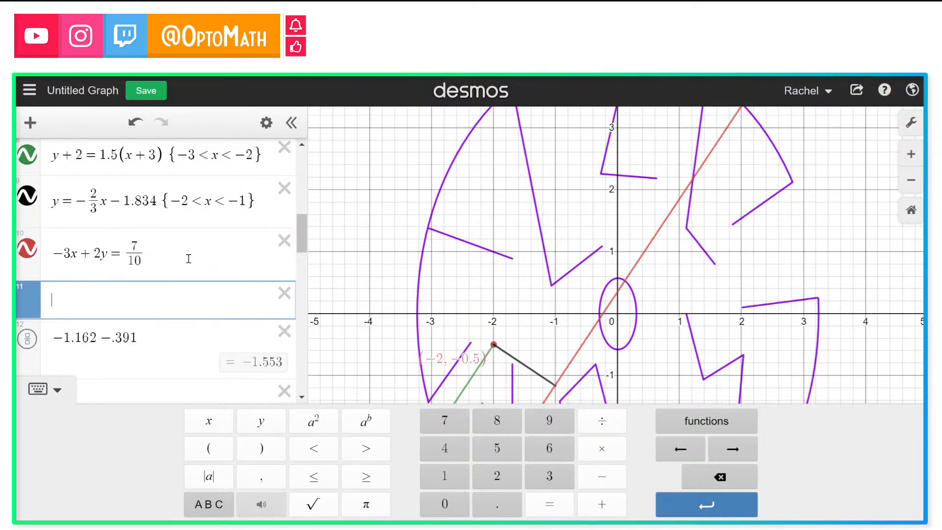
{"action": "type", "text": "["}
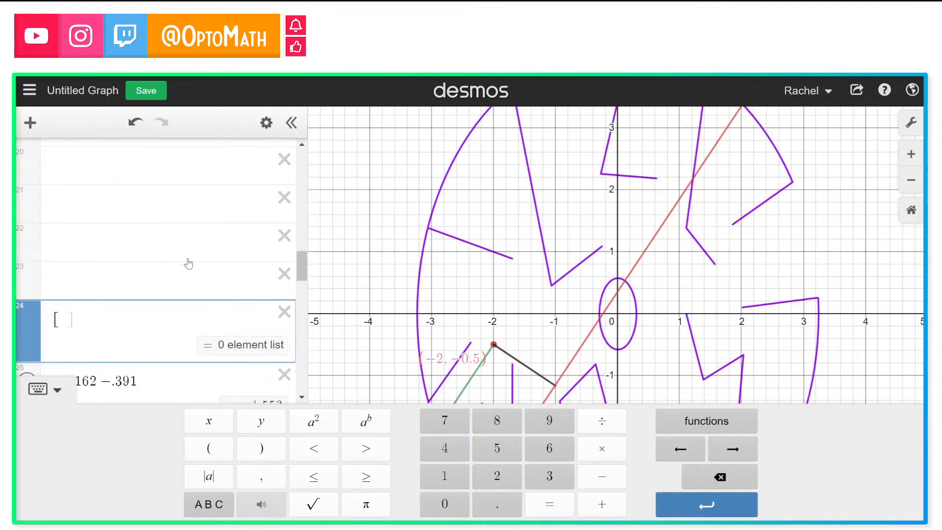
{"action": "key", "text": "ctrl+z"}
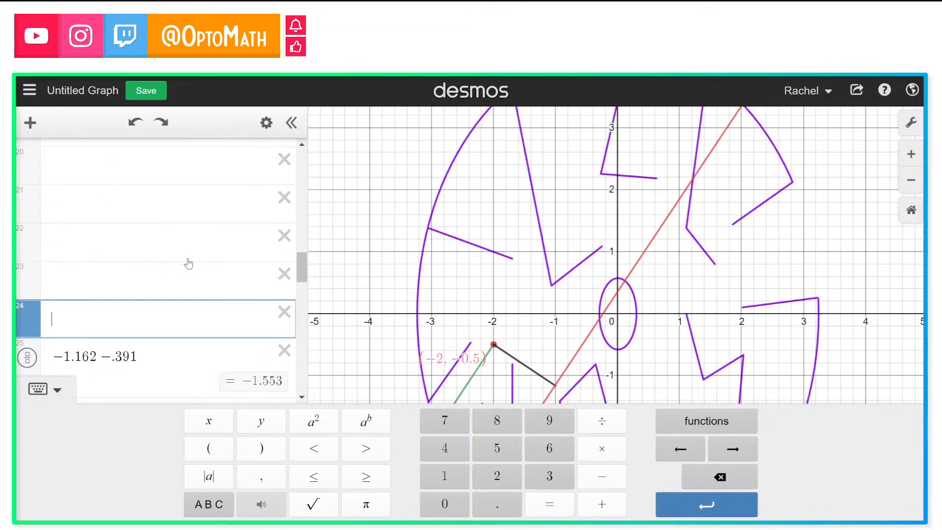
Step: Delete the empty expression rows inserted between the standard-form line and the helper calculation
{"action": "scroll", "coordinate": [188, 264], "scroll_direction": "up", "scroll_amount": 6}
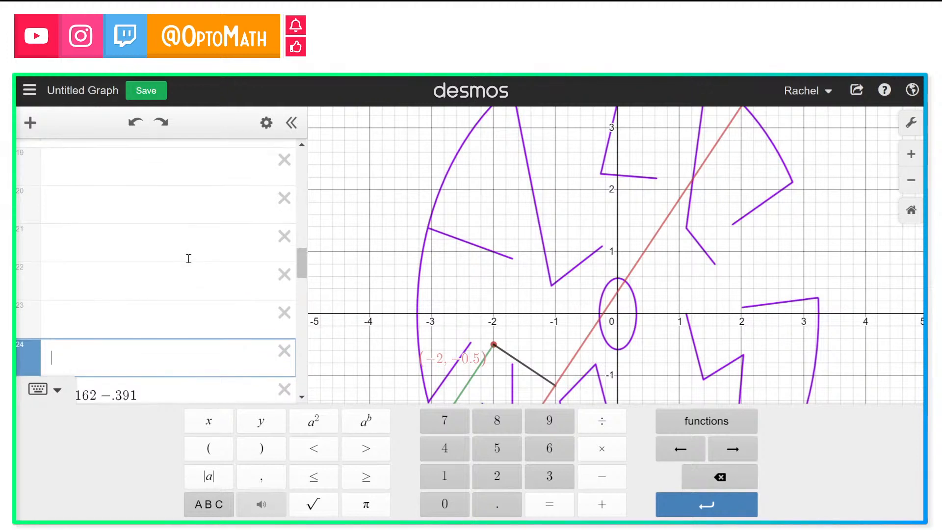
{"action": "scroll", "coordinate": [188, 263], "scroll_direction": "up", "scroll_amount": 7}
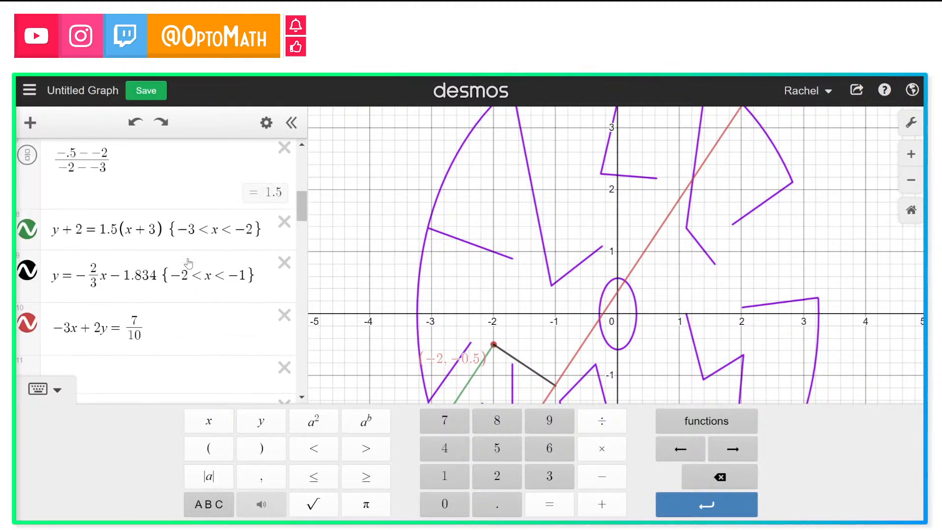
{"action": "scroll", "coordinate": [188, 264], "scroll_direction": "down", "scroll_amount": 2}
{"action": "scroll", "coordinate": [249, 373], "scroll_direction": "down", "scroll_amount": 3}
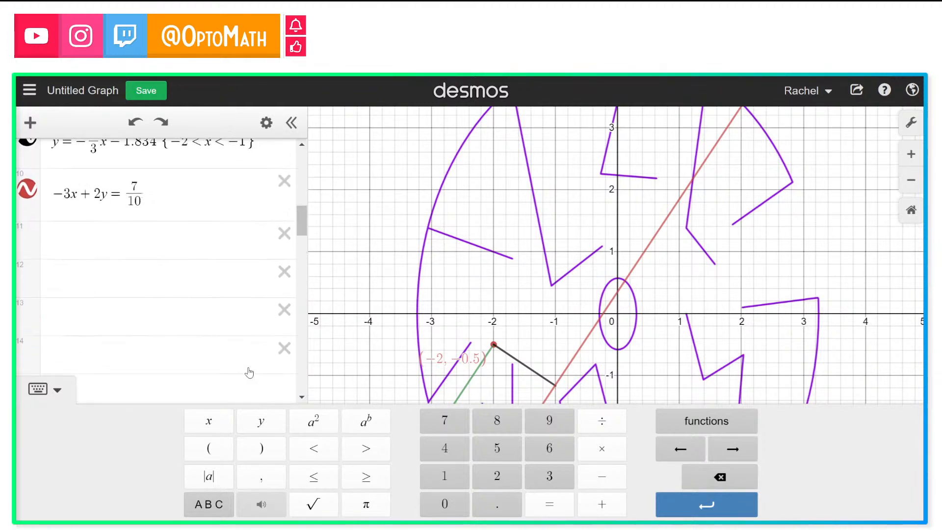
{"action": "left_click", "coordinate": [284, 231]}
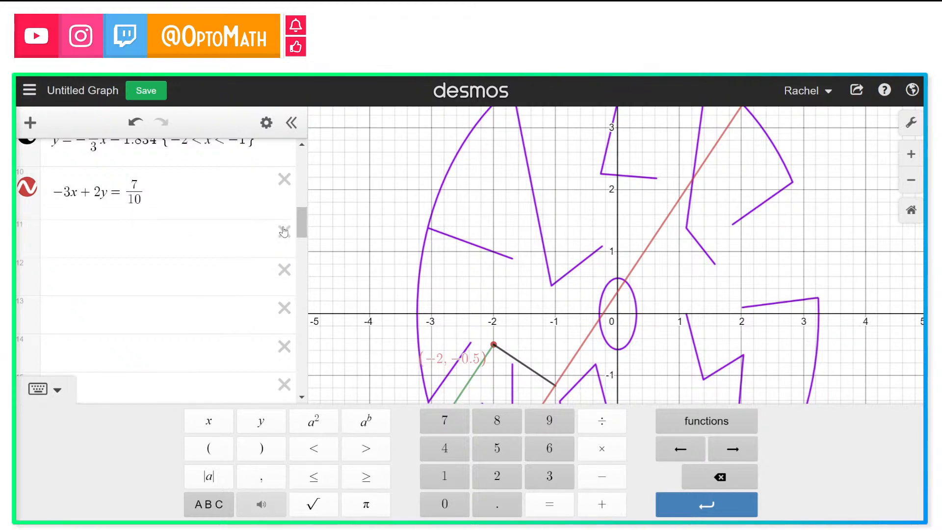
{"action": "left_click", "coordinate": [283, 232]}
{"action": "left_click", "coordinate": [284, 231]}
{"action": "left_click", "coordinate": [283, 232]}
{"action": "left_click", "coordinate": [283, 231]}
{"action": "left_click", "coordinate": [284, 232]}
{"action": "left_click", "coordinate": [283, 231]}
{"action": "left_click", "coordinate": [284, 232]}
{"action": "left_click", "coordinate": [284, 232]}
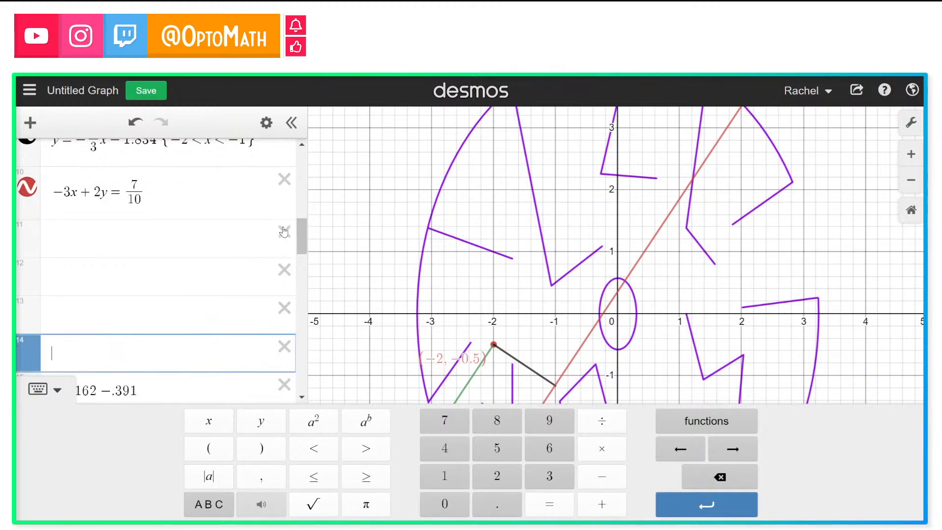
{"action": "left_click", "coordinate": [284, 232]}
{"action": "left_click", "coordinate": [284, 232]}
{"action": "left_click", "coordinate": [284, 231]}
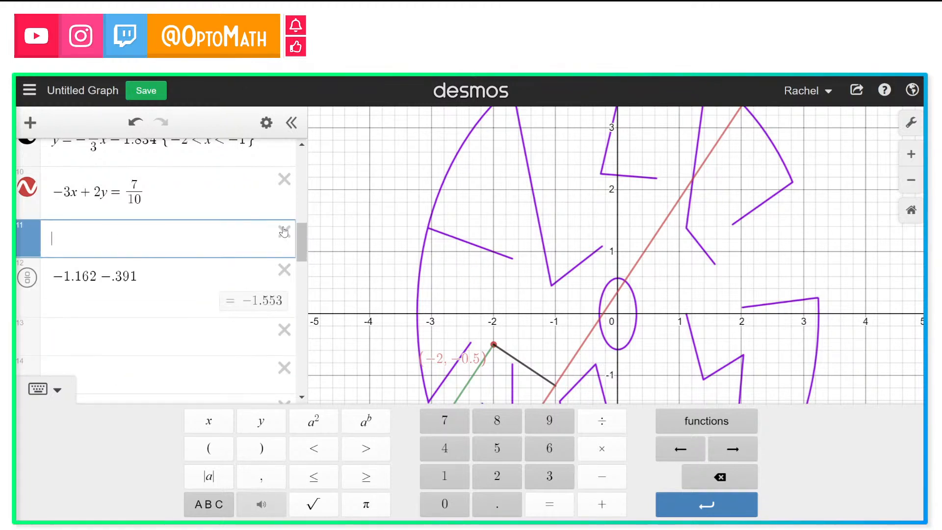
{"action": "left_click", "coordinate": [284, 232]}
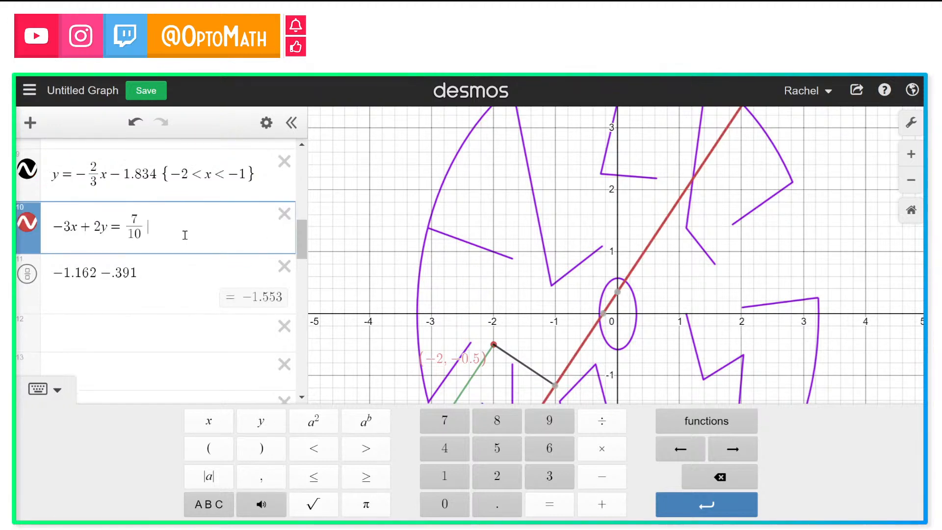
Step: Restrict the standard-form line to the segment −1.162 < y < −.391
{"action": "type", "text": "{"}
{"action": "left_click_drag", "start_coordinate": [53, 272], "coordinate": [139, 273]}
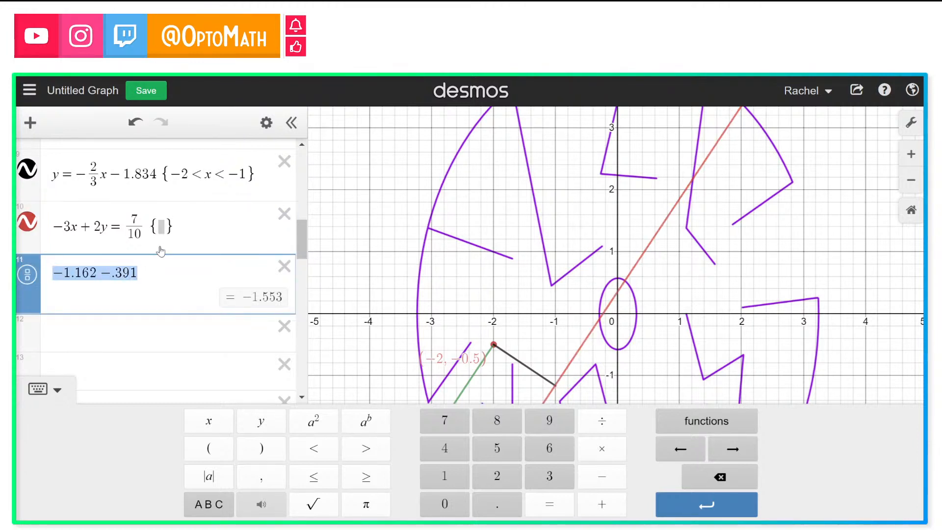
{"action": "left_click", "coordinate": [161, 226]}
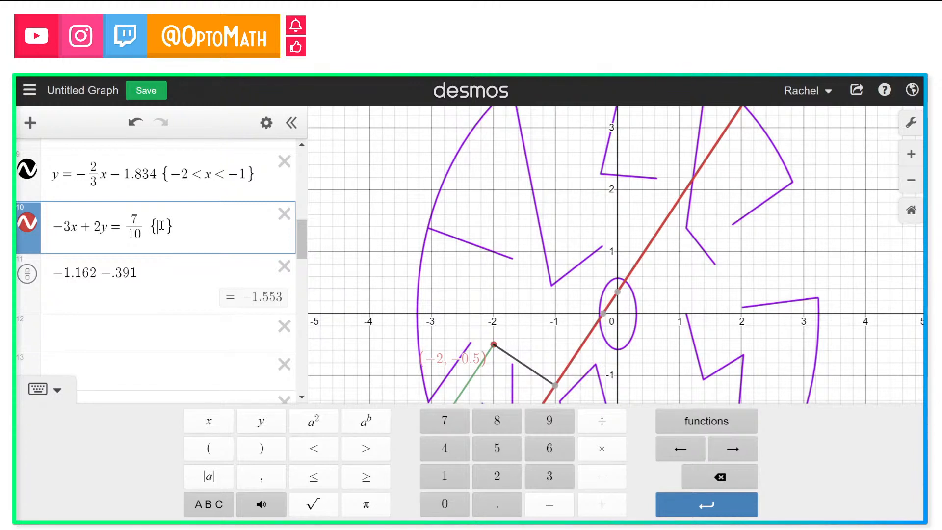
{"action": "type", "text": "-1.162 -.391"}
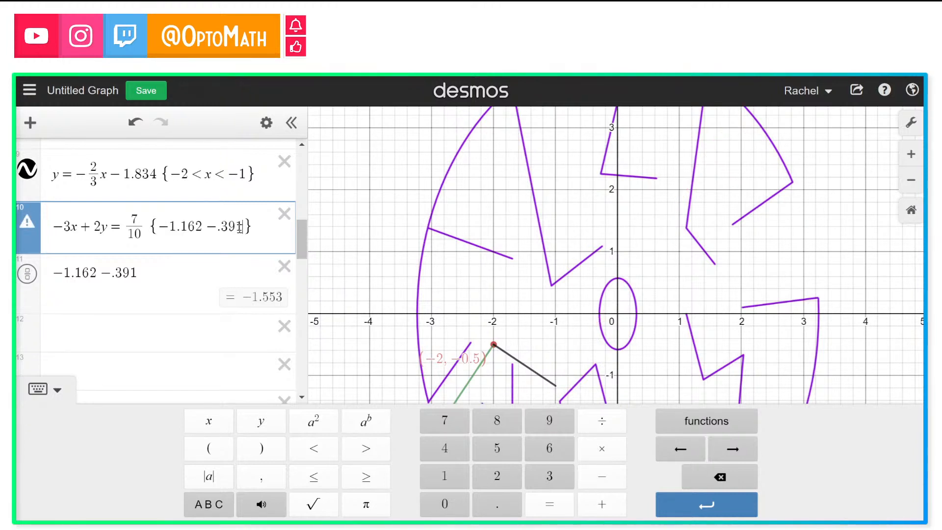
{"action": "left_click", "coordinate": [208, 228]}
{"action": "key", "text": "Delete"}
{"action": "type", "text": "< "}
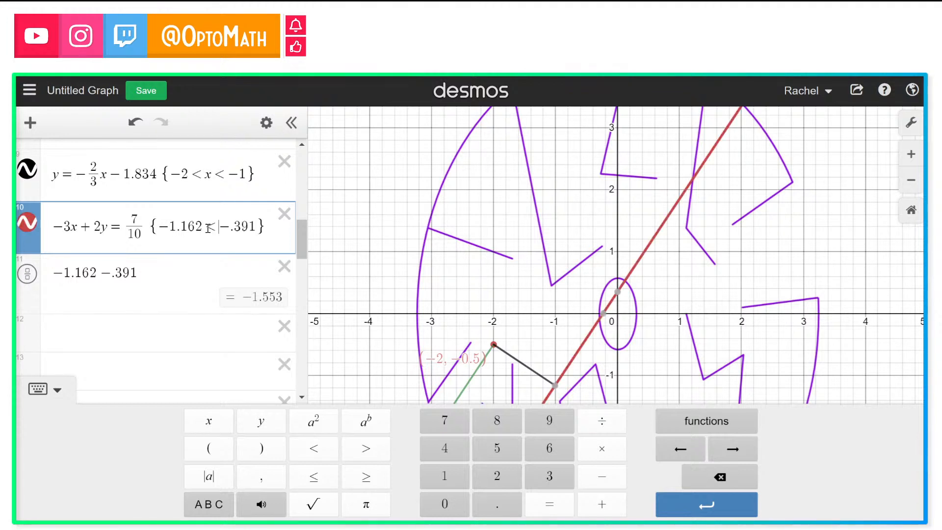
{"action": "type", "text": "y"}
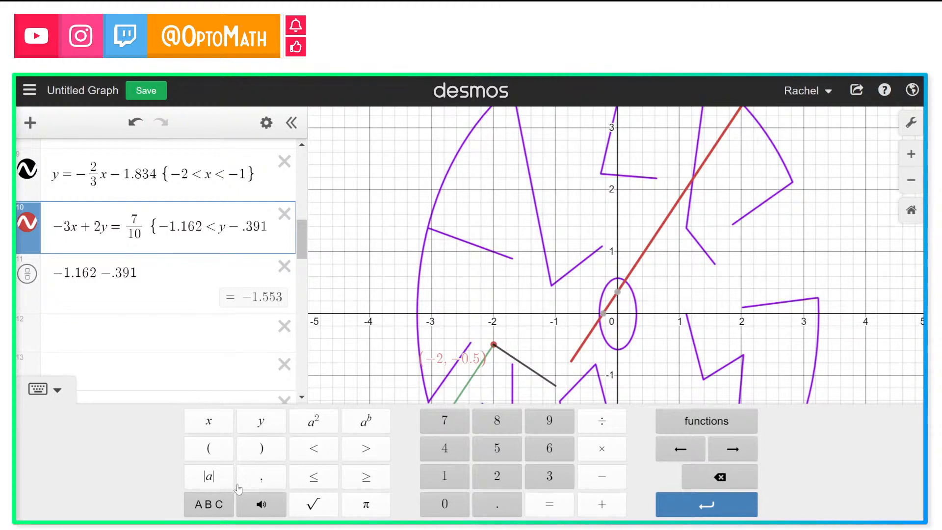
{"action": "left_click", "coordinate": [311, 452]}
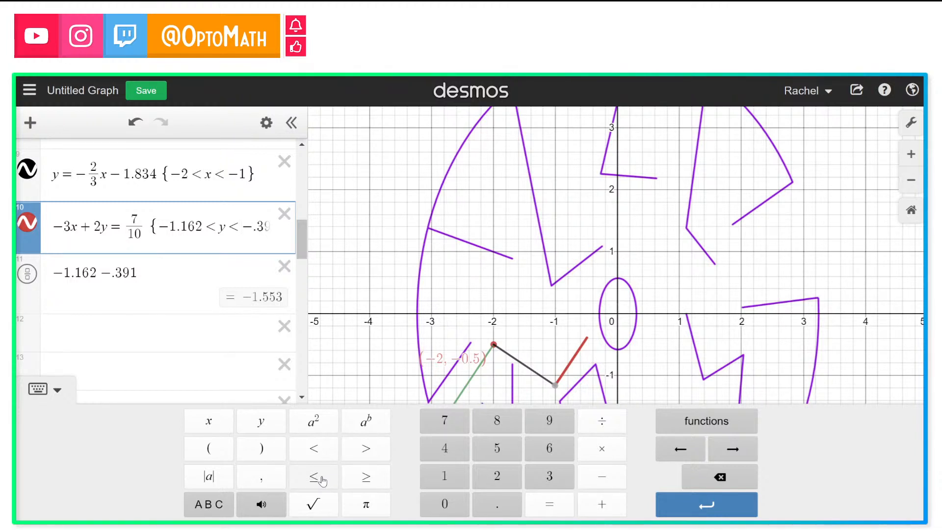
Step: Inspect the black segment's endpoint near (−2, −0.5) on the graph
{"action": "left_click", "coordinate": [494, 347]}
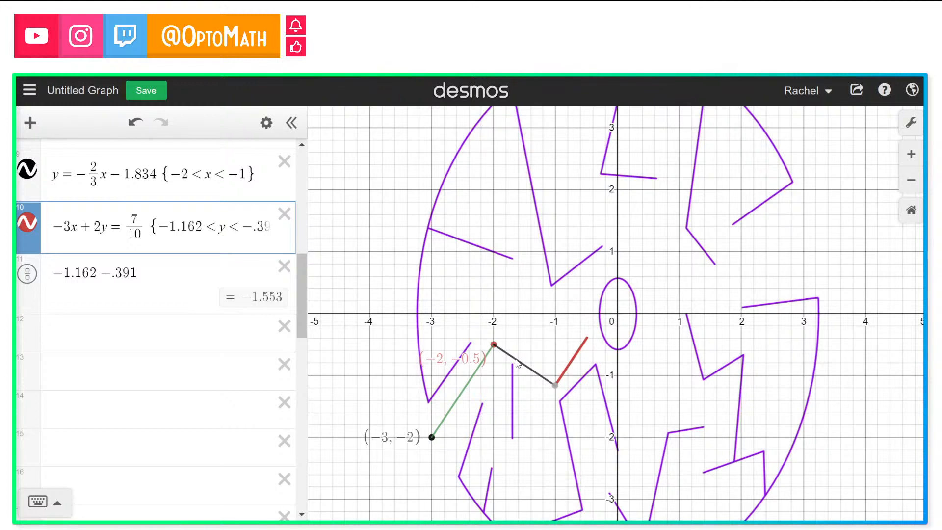
{"action": "left_click_drag", "start_coordinate": [516, 362], "coordinate": [494, 346]}
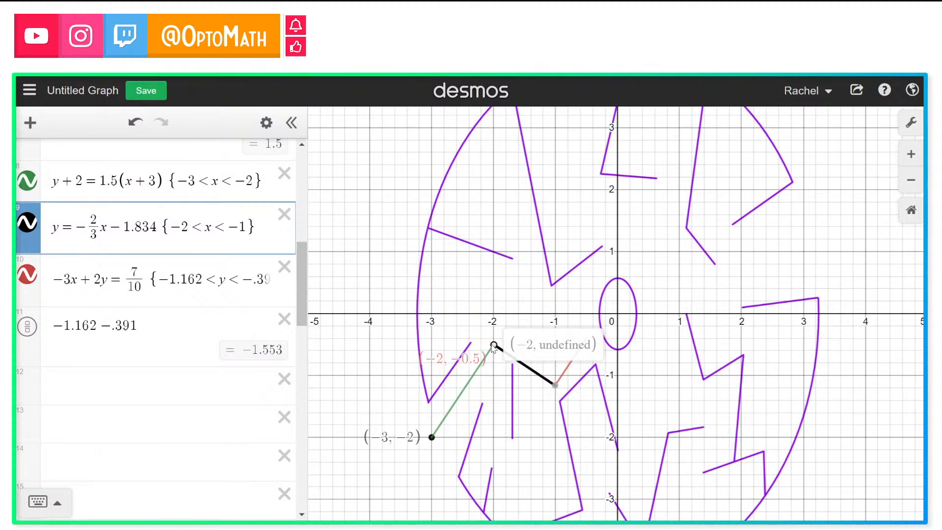
{"action": "left_click_drag", "start_coordinate": [493, 345], "coordinate": [493, 346]}
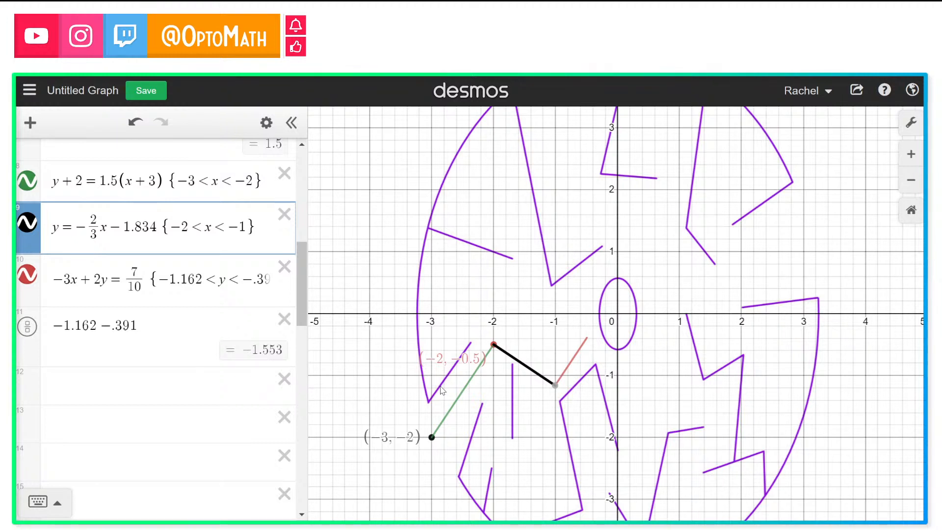
Step: Delete the −1.162 − .391 helper row and shift the graph to show the restricted red segment in the maze
{"action": "left_click", "coordinate": [285, 321]}
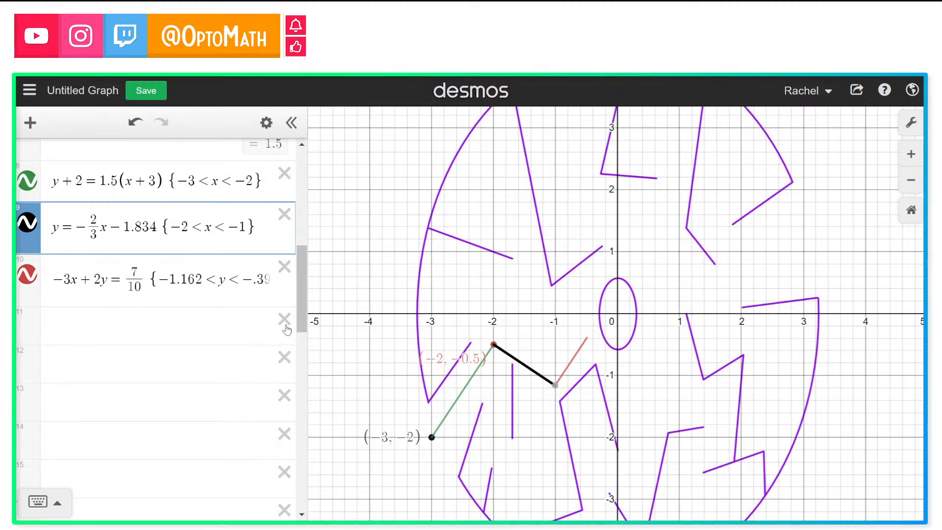
{"action": "left_click", "coordinate": [587, 339]}
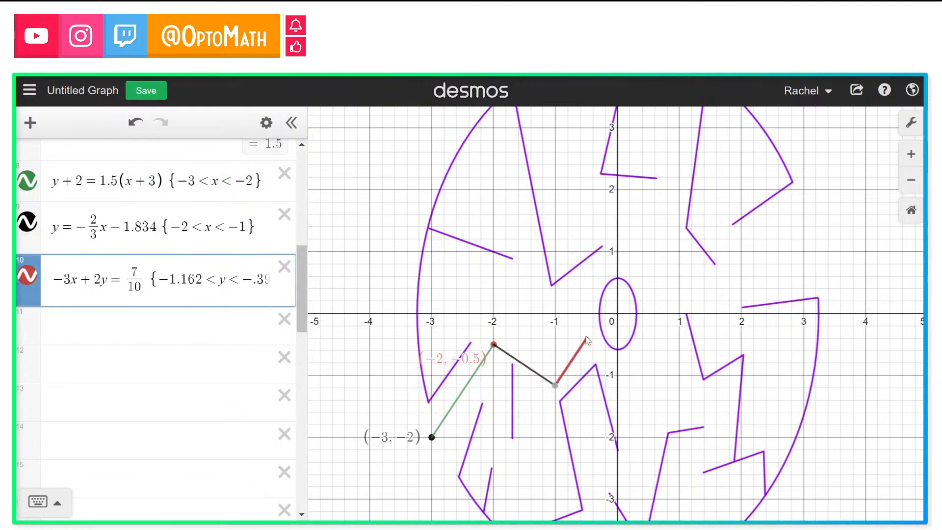
{"action": "left_click_drag", "start_coordinate": [599, 352], "coordinate": [654, 410]}
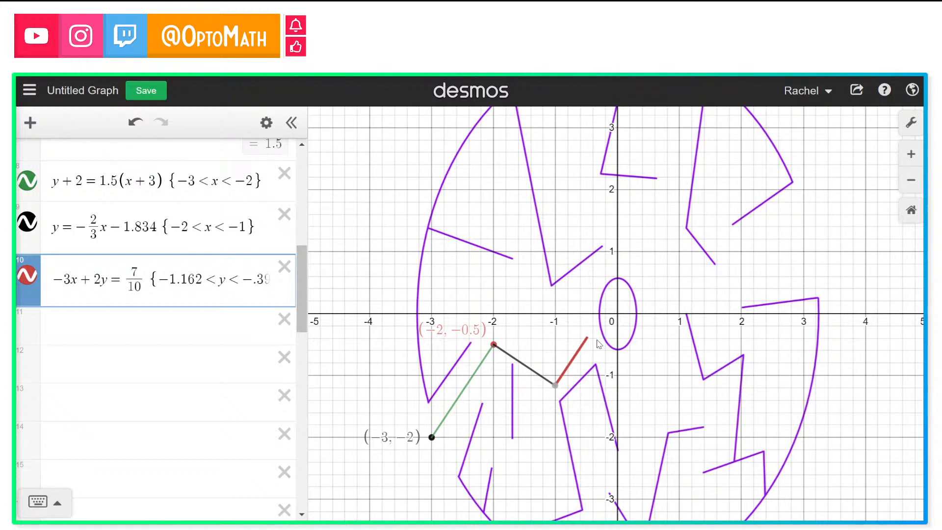
{"action": "left_click", "coordinate": [204, 338]}
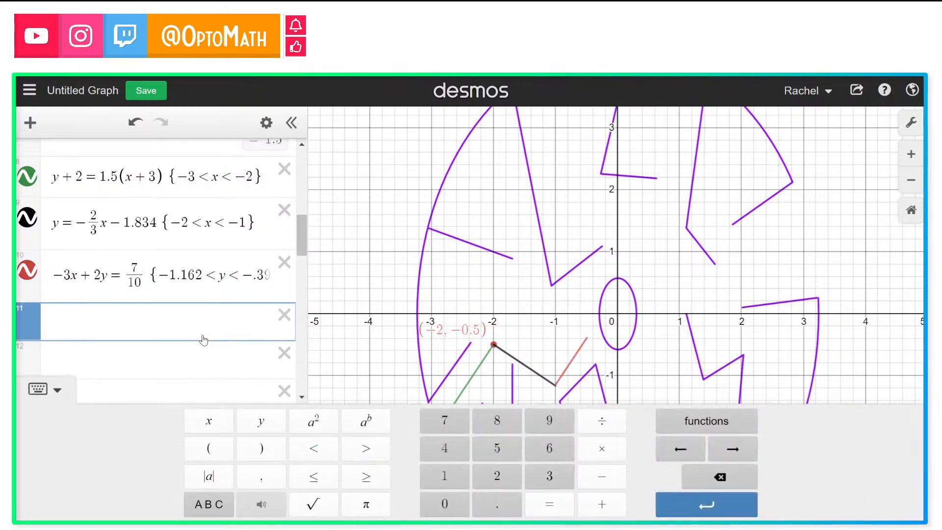
{"action": "left_click_drag", "start_coordinate": [557, 329], "coordinate": [499, 307]}
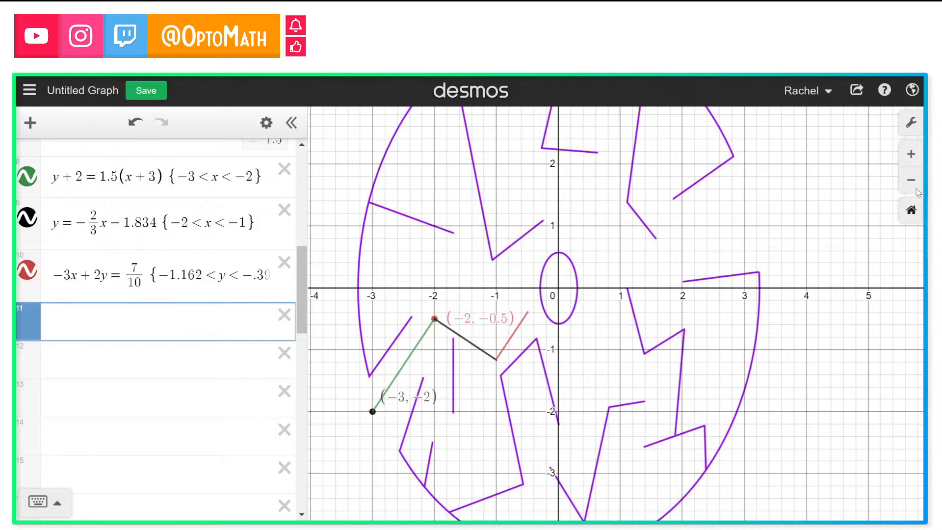
Step: Enter the slope-intercept line y = −2x − 1.4 in a new expression row
{"action": "left_click", "coordinate": [910, 154]}
{"action": "left_click", "coordinate": [910, 154]}
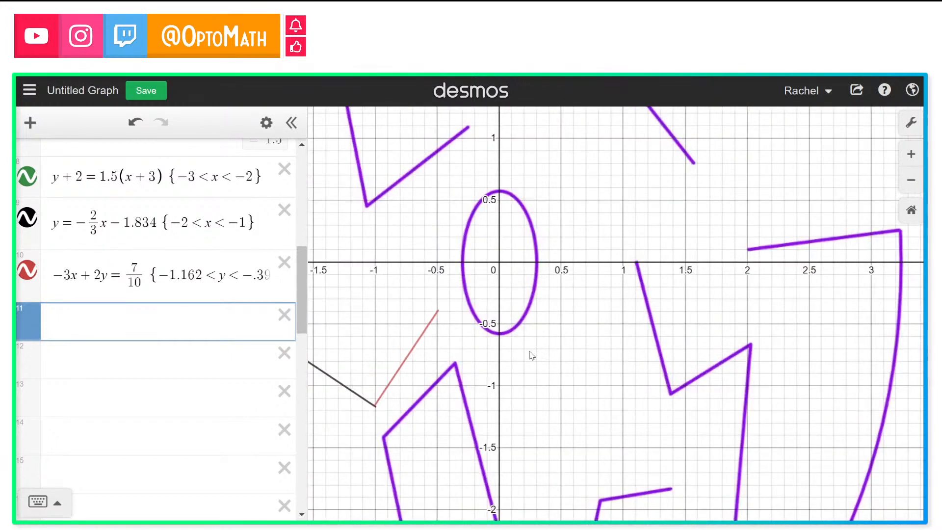
{"action": "left_click_drag", "start_coordinate": [533, 349], "coordinate": [537, 343]}
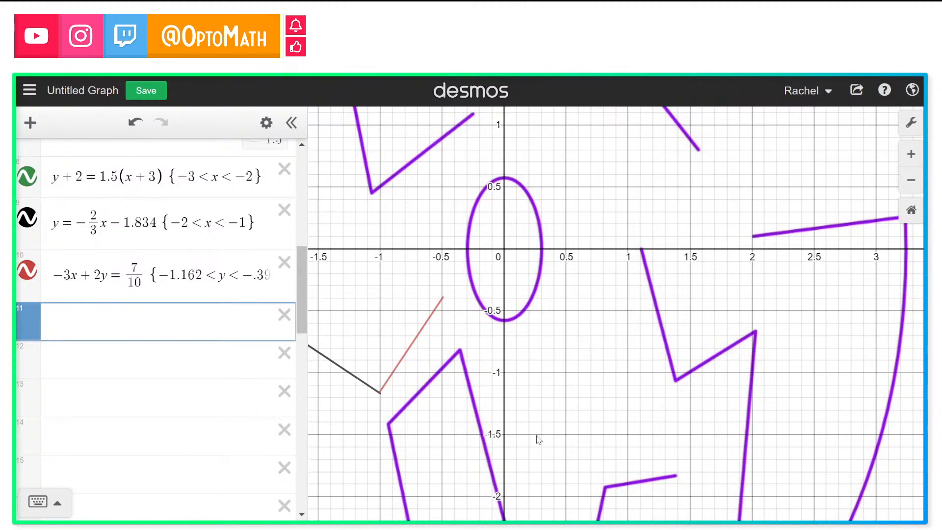
{"action": "left_click", "coordinate": [211, 316]}
{"action": "type", "text": "y = -"}
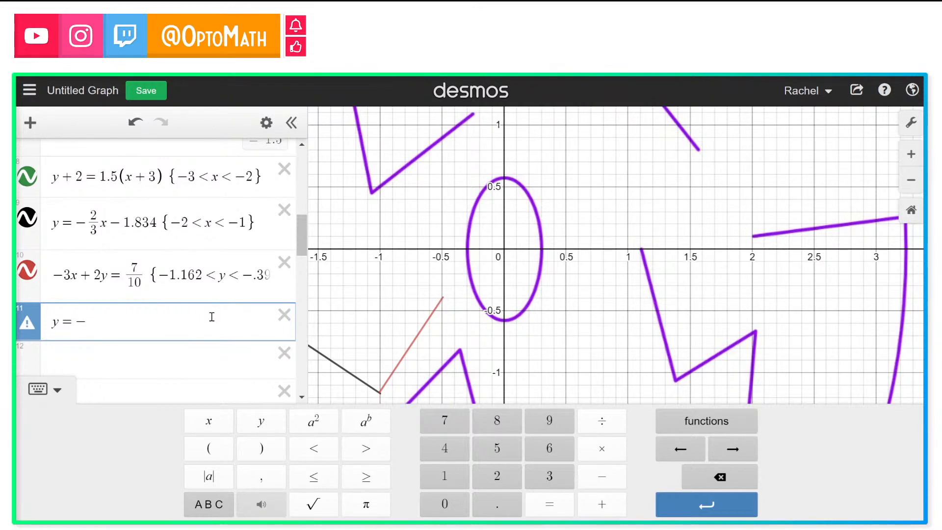
{"action": "type", "text": "2"}
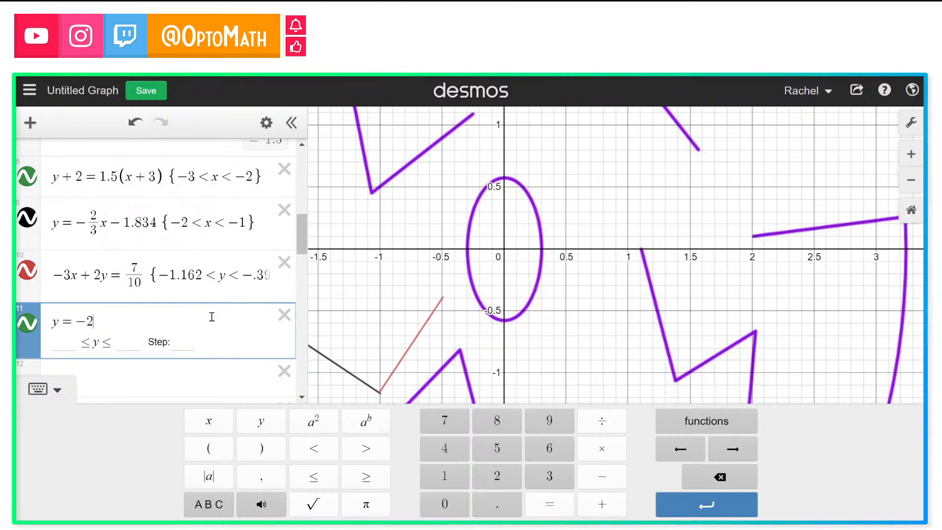
{"action": "type", "text": "x"}
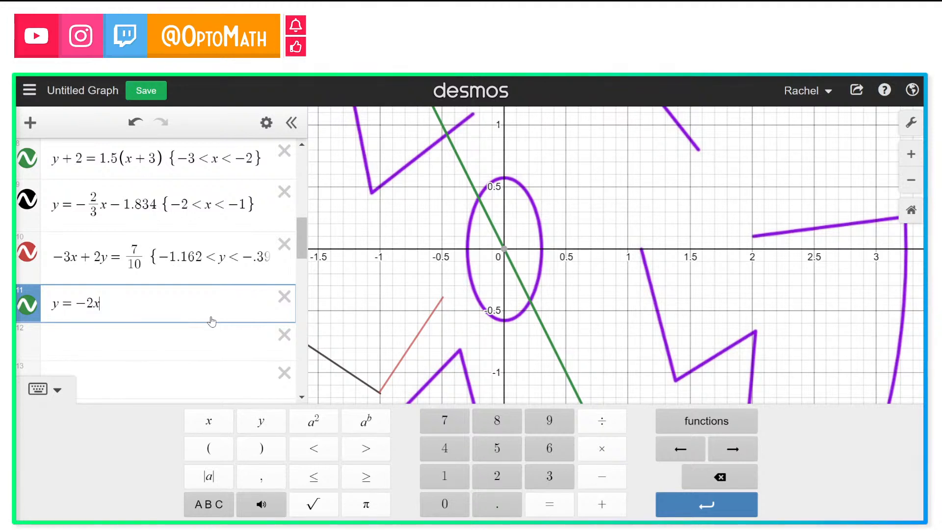
{"action": "type", "text": "-1"}
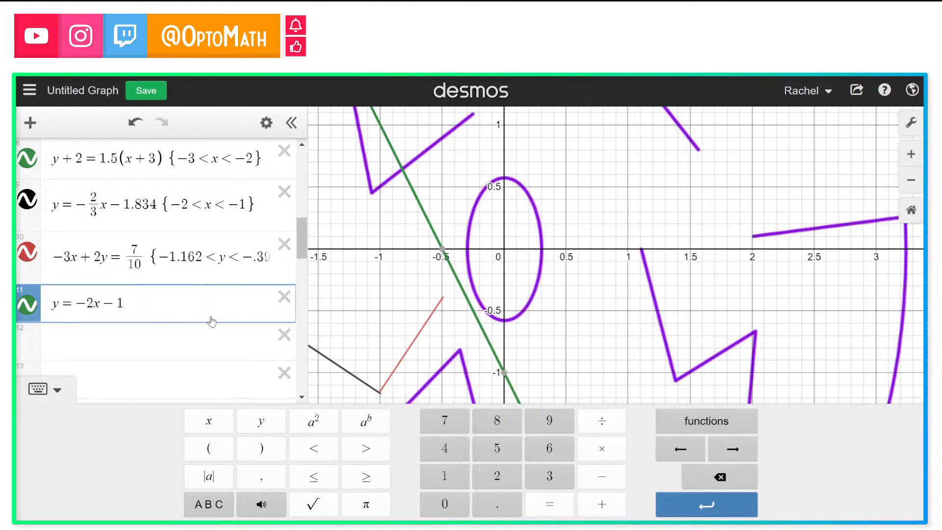
{"action": "type", "text": ".5"}
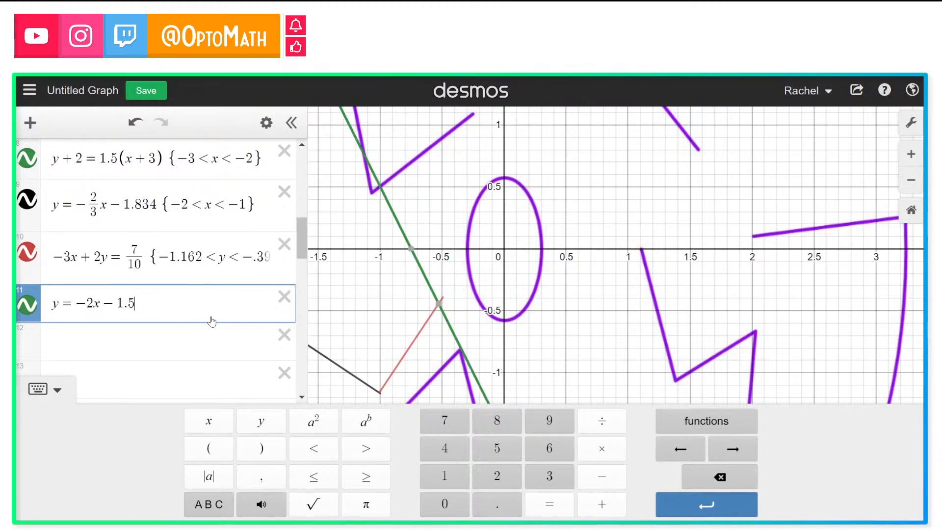
{"action": "key", "text": "BackSpace"}
{"action": "type", "text": "4"}
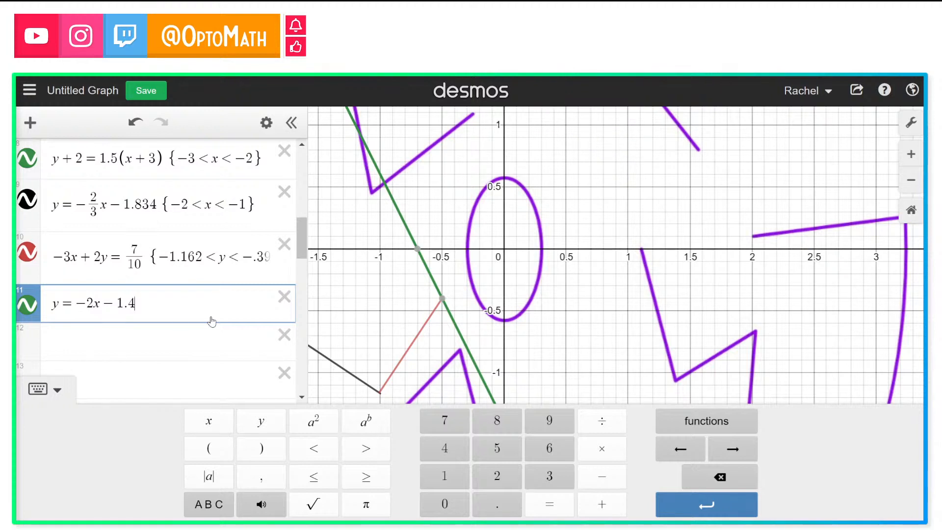
Step: Inspect the new line's points where it meets the red segment's end and the y-axis
{"action": "left_click", "coordinate": [447, 301]}
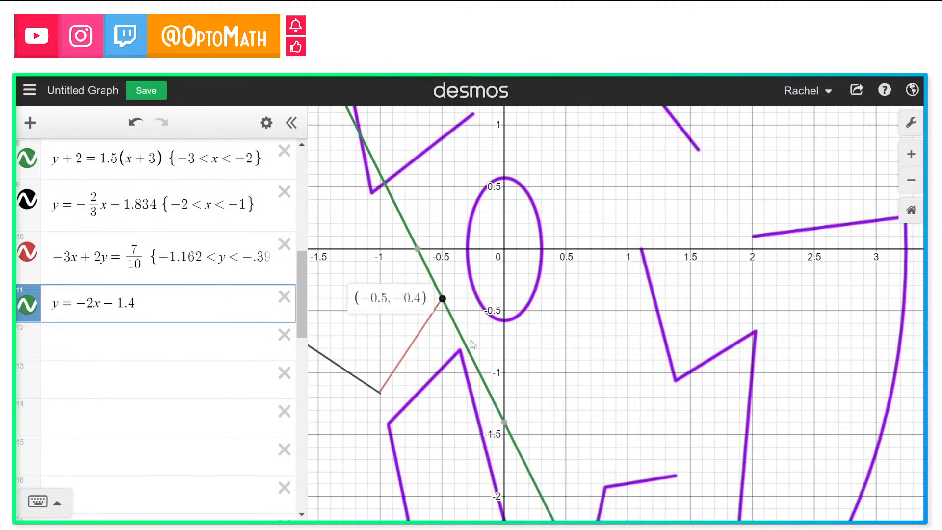
{"action": "left_click", "coordinate": [443, 300]}
{"action": "left_click", "coordinate": [442, 300]}
{"action": "left_click", "coordinate": [504, 423]}
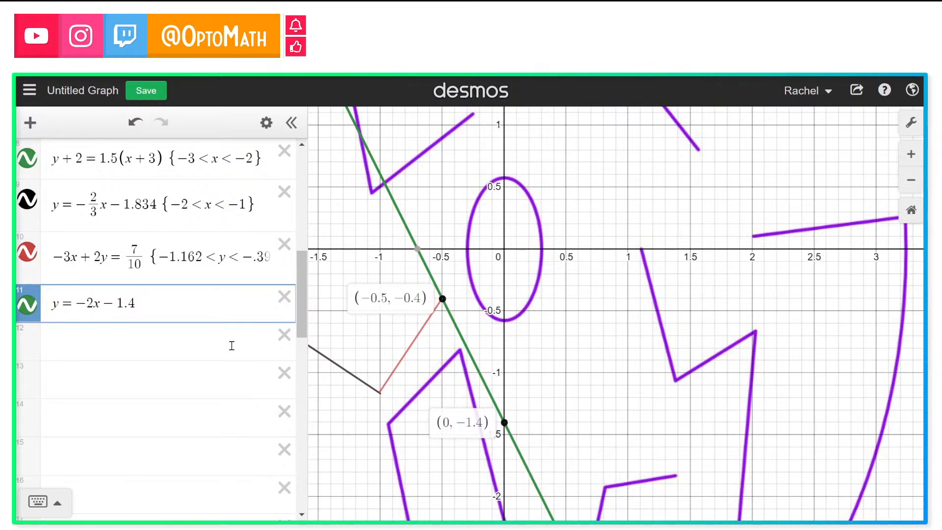
Step: Add a helper row with the expression −1.4 − .4 below the new line
{"action": "left_click", "coordinate": [182, 344]}
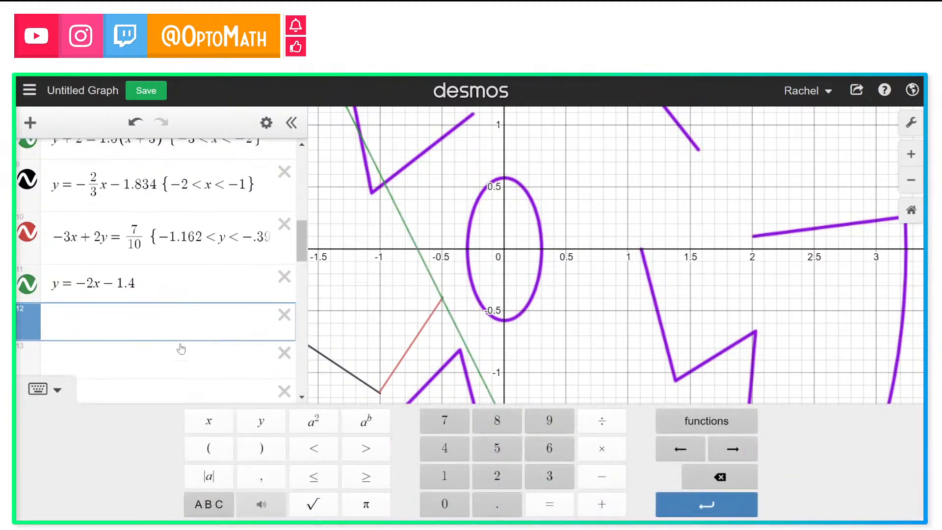
{"action": "type", "text": "-2"}
{"action": "key", "text": "BackSpace"}
{"action": "type", "text": "1.4"}
{"action": "left_click", "coordinate": [445, 305]}
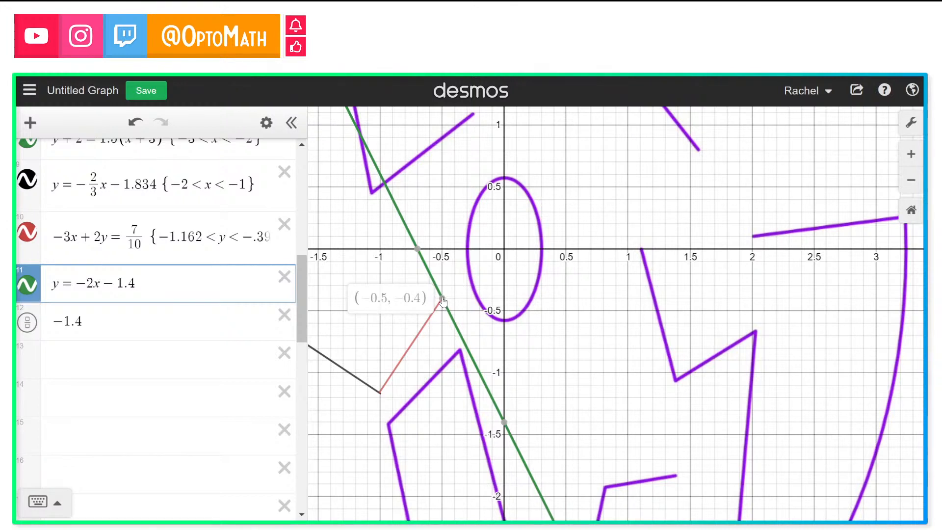
{"action": "left_click", "coordinate": [116, 324]}
{"action": "type", "text": "-."}
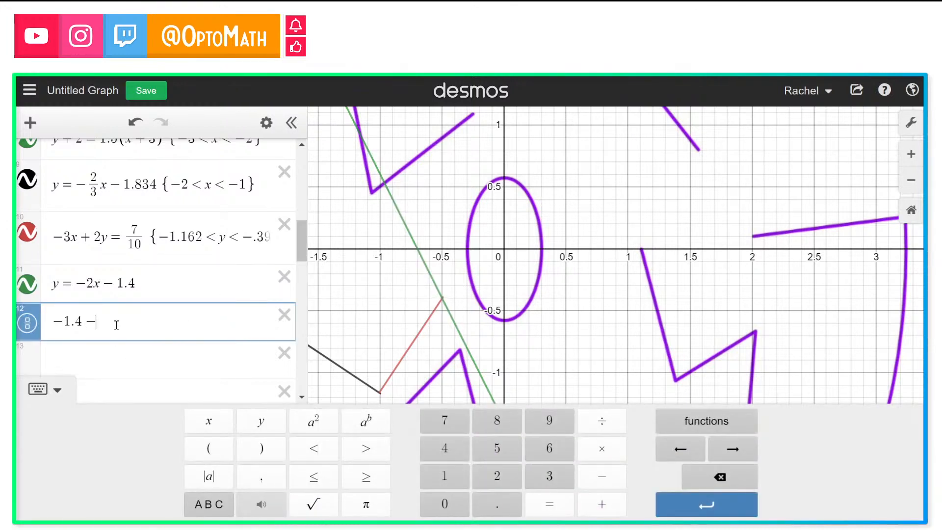
{"action": "type", "text": "4"}
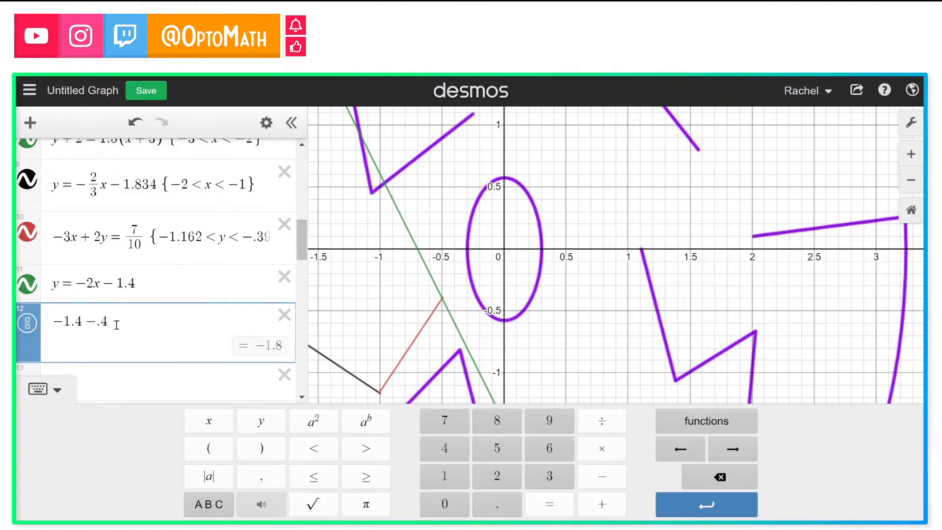
Step: Restrict the new line to the segment −1.4 ≤ y ≤ −.4 using the copied helper values
{"action": "left_click", "coordinate": [164, 281]}
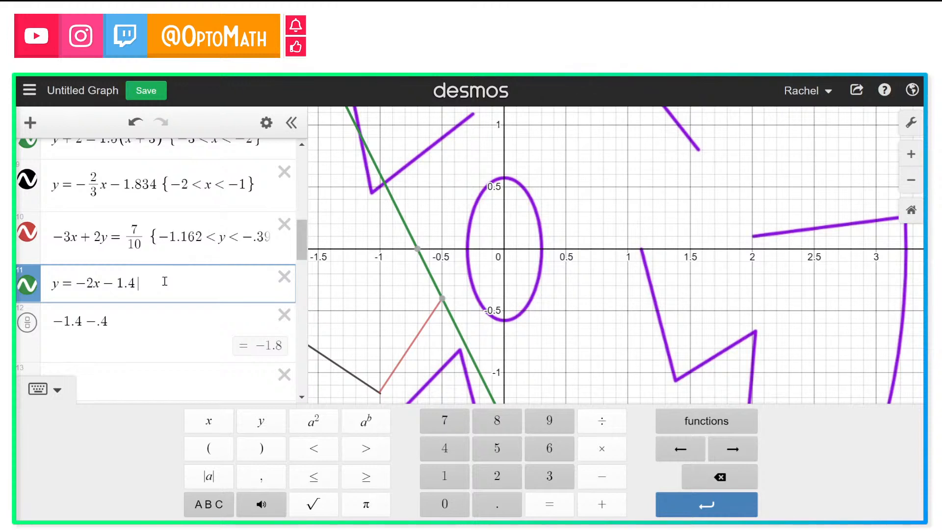
{"action": "type", "text": "{"}
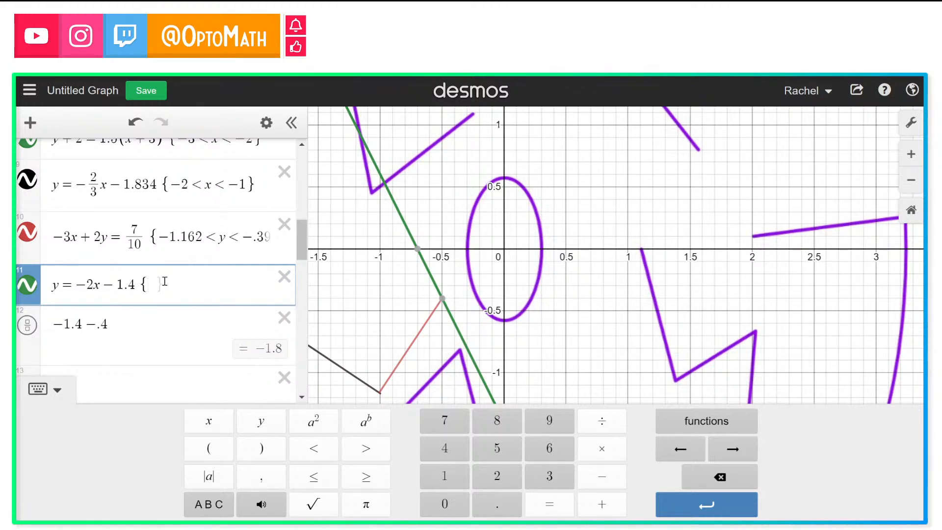
{"action": "left_click", "coordinate": [83, 331]}
{"action": "left_click", "coordinate": [90, 298]}
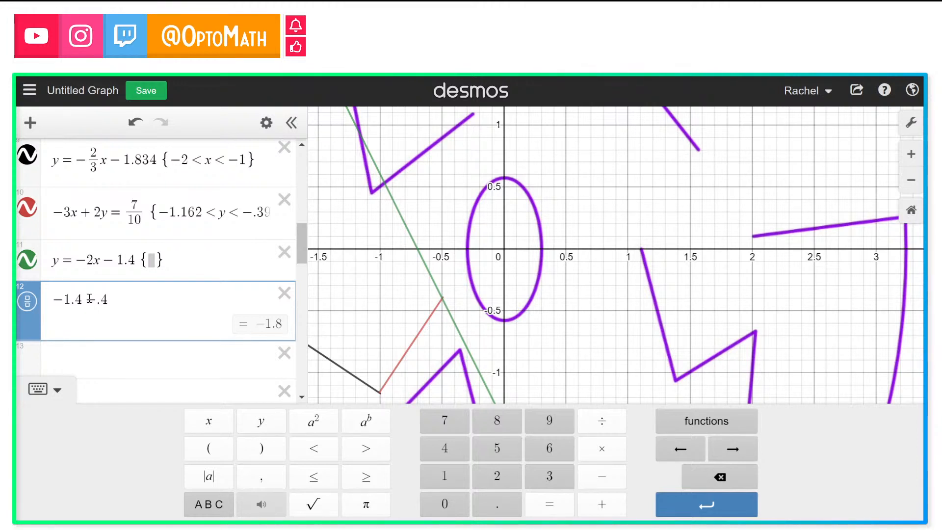
{"action": "left_click_drag", "start_coordinate": [52, 300], "coordinate": [142, 307]}
{"action": "key", "text": "ctrl+c"}
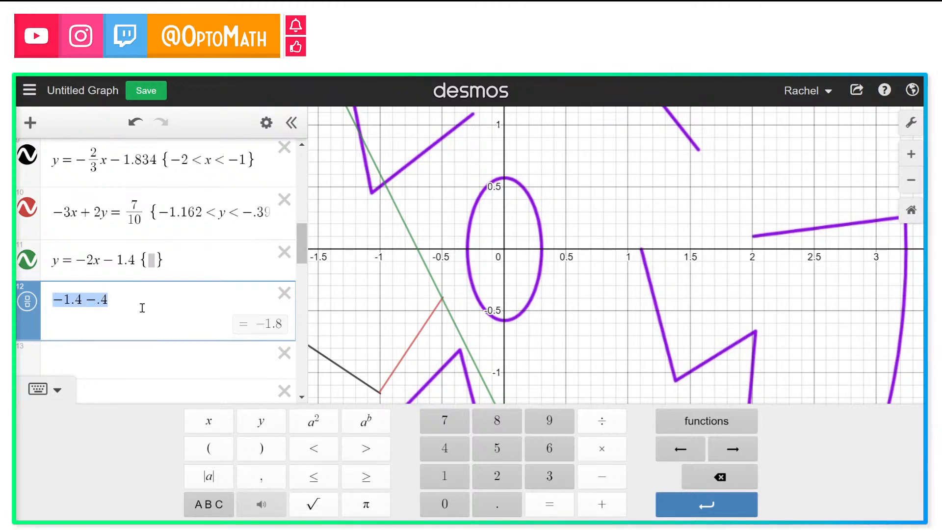
{"action": "left_click", "coordinate": [150, 259]}
{"action": "key", "text": "ctrl+v"}
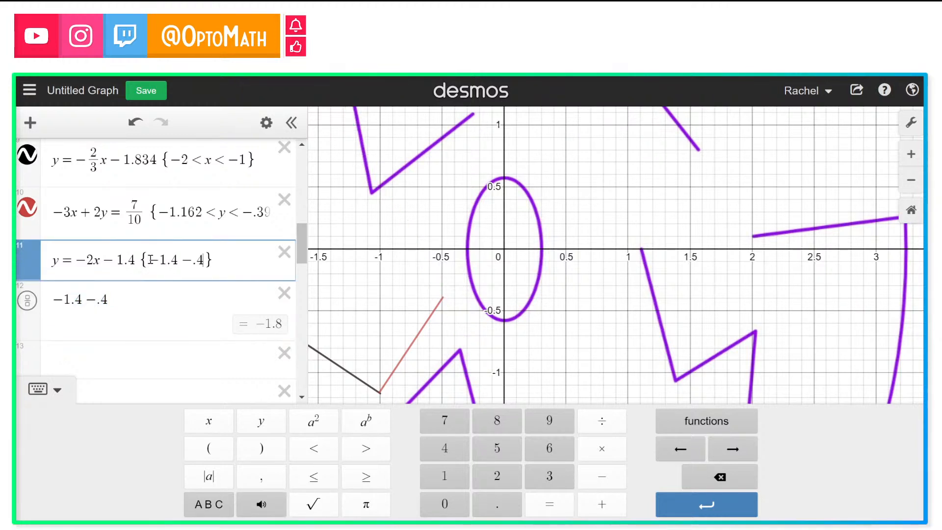
{"action": "left_click", "coordinate": [184, 260]}
{"action": "type", "text": "<"}
{"action": "key", "text": "BackSpace"}
{"action": "left_click", "coordinate": [319, 476]}
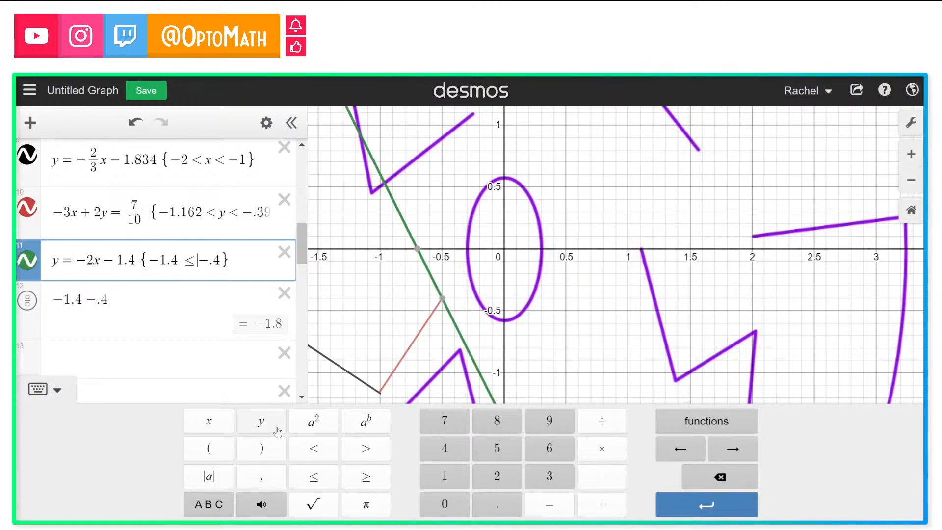
{"action": "left_click", "coordinate": [313, 477]}
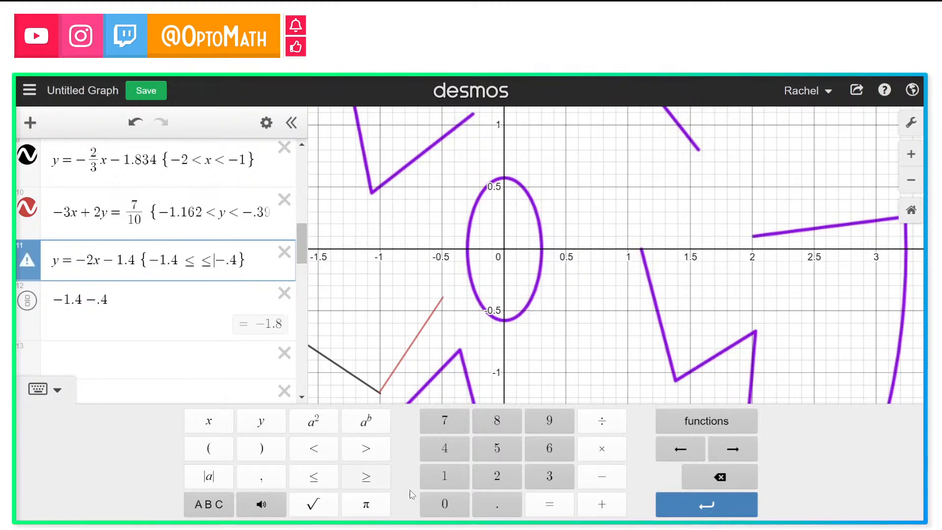
{"action": "left_click", "coordinate": [680, 450]}
{"action": "left_click", "coordinate": [261, 423]}
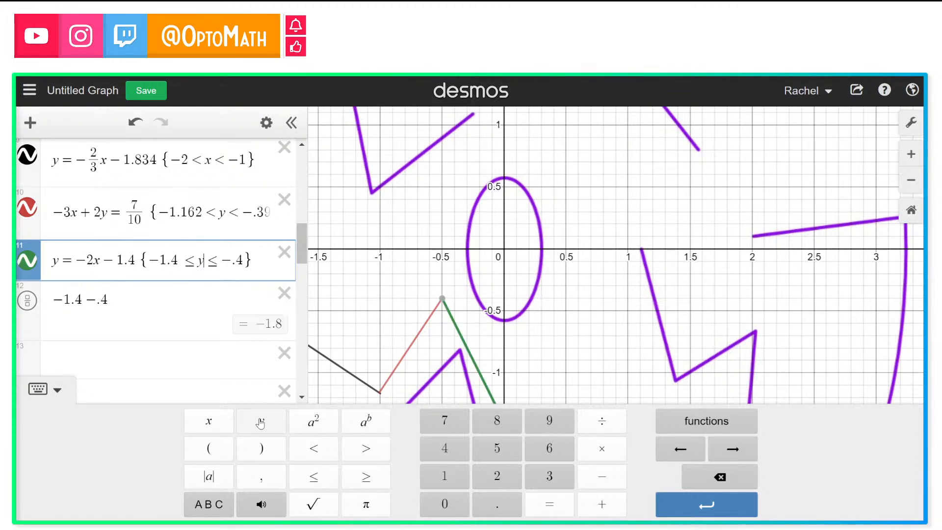
Step: Delete the −1.4 − .4 helper row
{"action": "left_click_drag", "start_coordinate": [527, 338], "coordinate": [499, 287]}
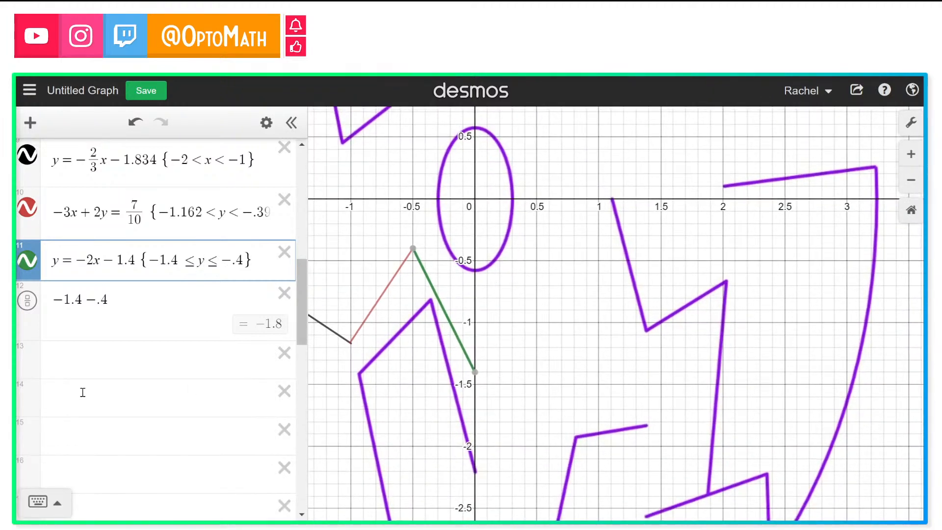
{"action": "left_click", "coordinate": [280, 301]}
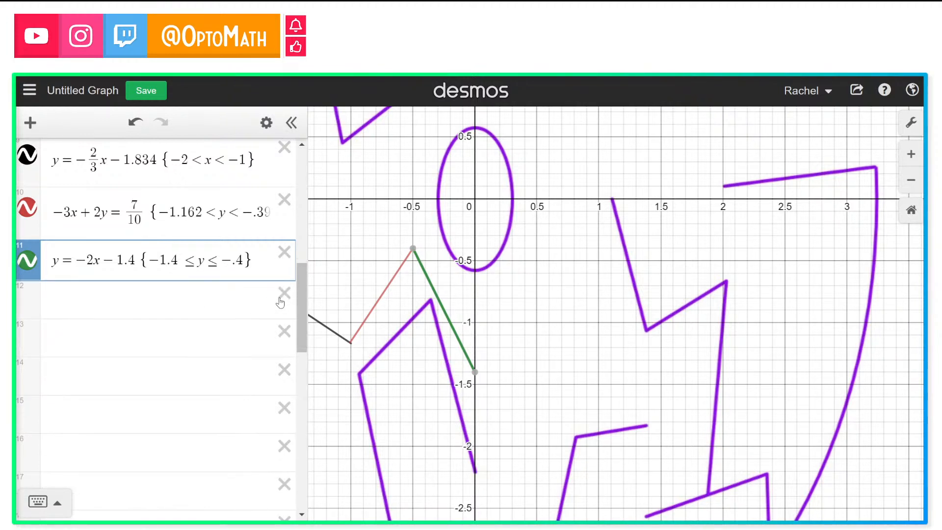
Step: Inspect the segment endpoints and zoom out to view the traced path through the maze
{"action": "left_click_drag", "start_coordinate": [436, 293], "coordinate": [414, 250]}
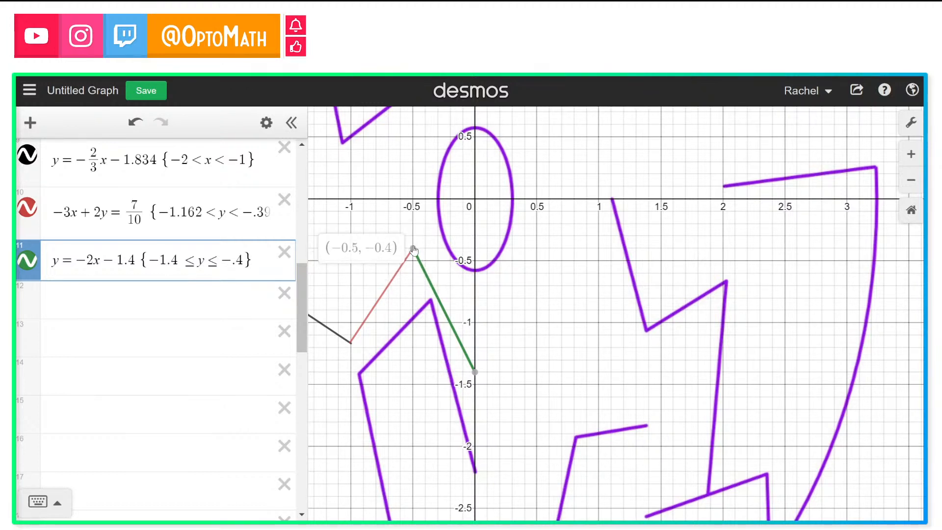
{"action": "mouse_move", "coordinate": [413, 251]}
{"action": "left_mouse_down"}
{"action": "mouse_move", "coordinate": [471, 379]}
{"action": "mouse_move", "coordinate": [467, 365]}
{"action": "left_mouse_up"}
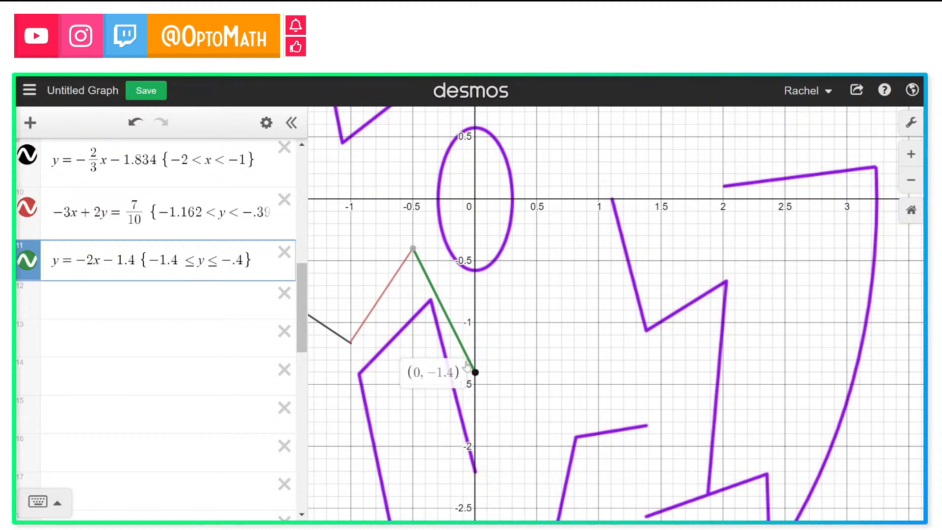
{"action": "left_click_drag", "start_coordinate": [385, 298], "coordinate": [355, 353]}
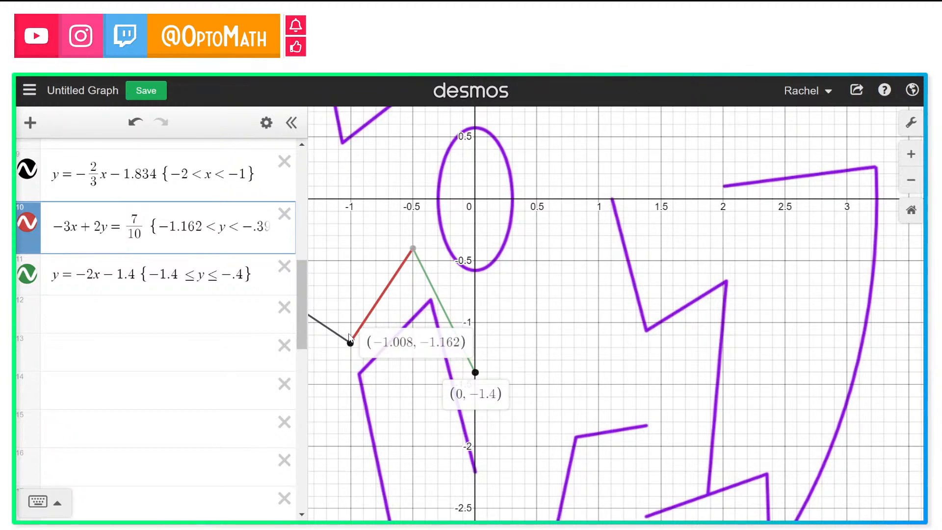
{"action": "mouse_move", "coordinate": [351, 346]}
{"action": "mouse_move", "coordinate": [390, 283]}
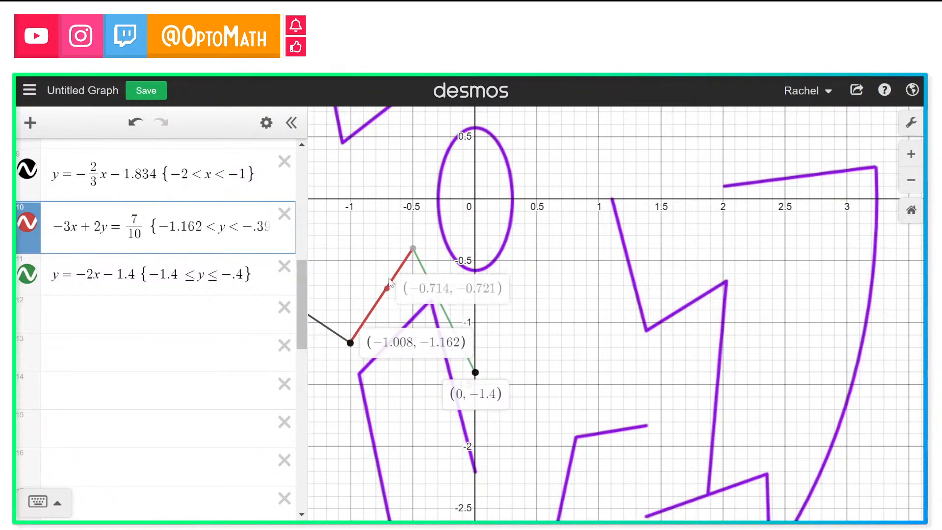
{"action": "left_click", "coordinate": [413, 249]}
{"action": "left_click_drag", "start_coordinate": [397, 321], "coordinate": [561, 352]}
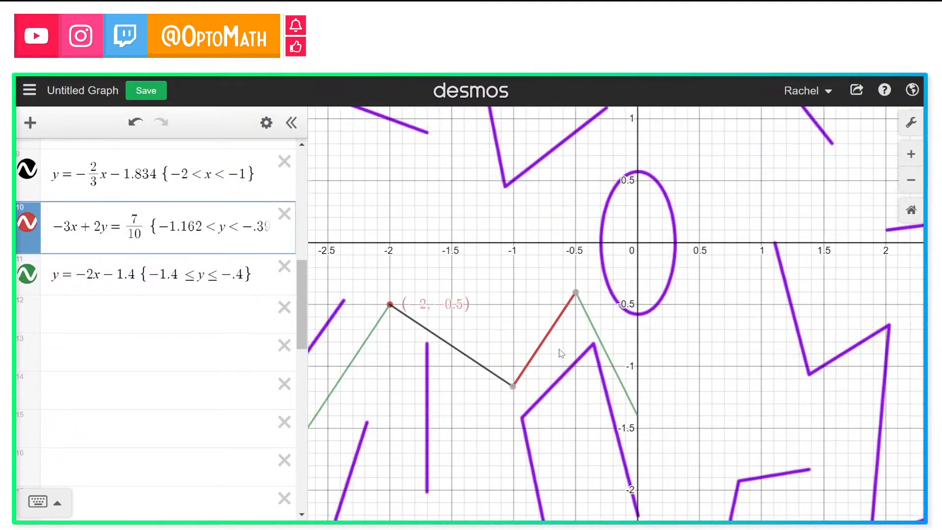
{"action": "left_click_drag", "start_coordinate": [412, 322], "coordinate": [391, 306]}
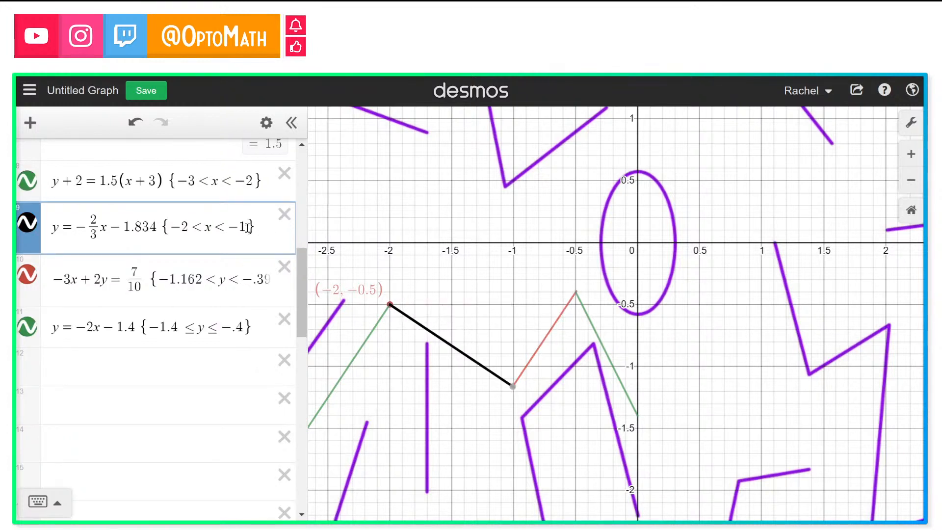
{"action": "left_click", "coordinate": [230, 227]}
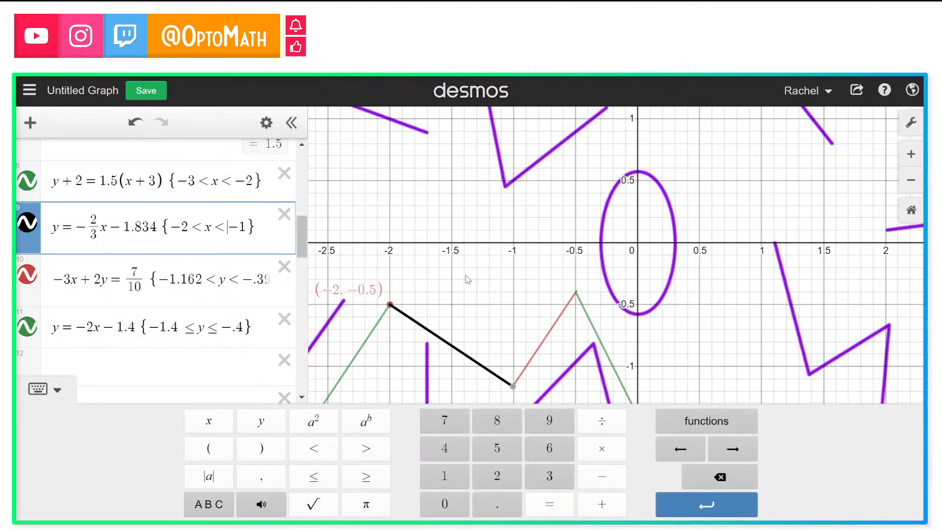
{"action": "scroll", "coordinate": [467, 279], "scroll_direction": "down", "scroll_amount": 3}
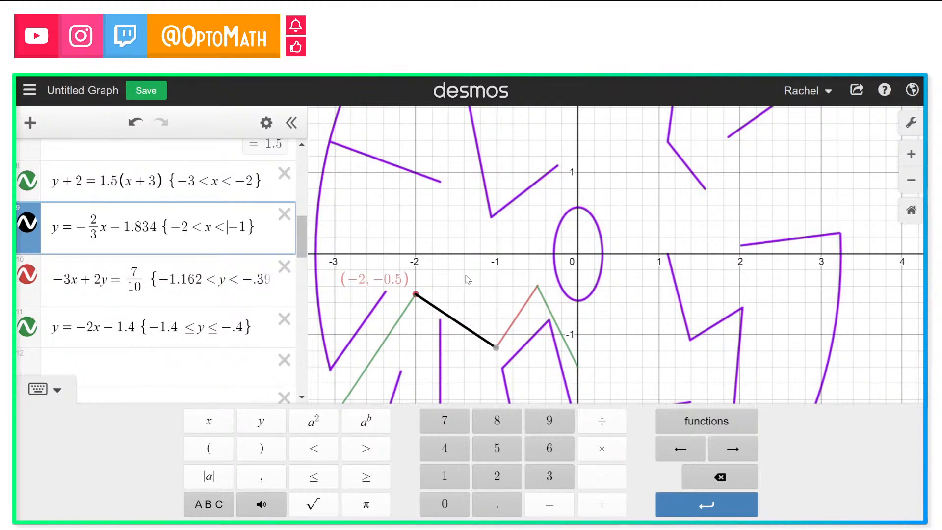
{"action": "scroll", "coordinate": [467, 280], "scroll_direction": "down", "scroll_amount": 3}
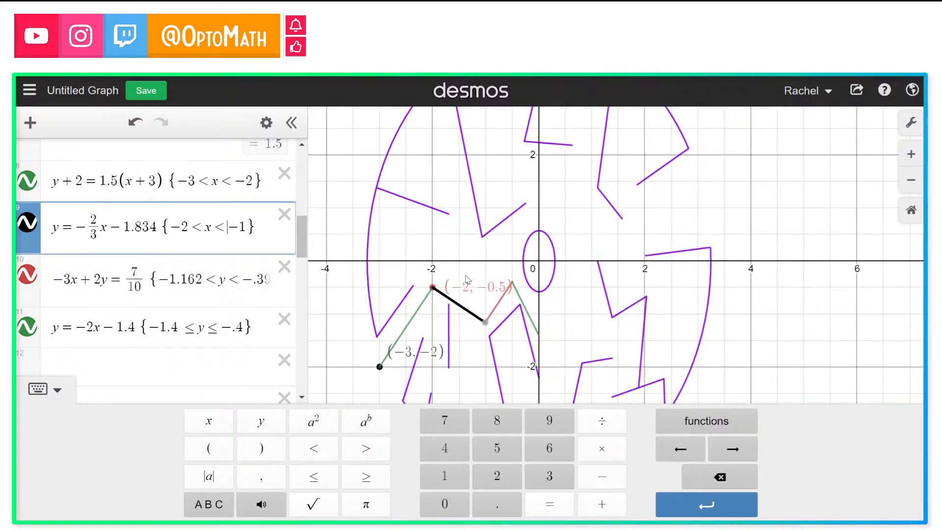
{"action": "left_click", "coordinate": [547, 319]}
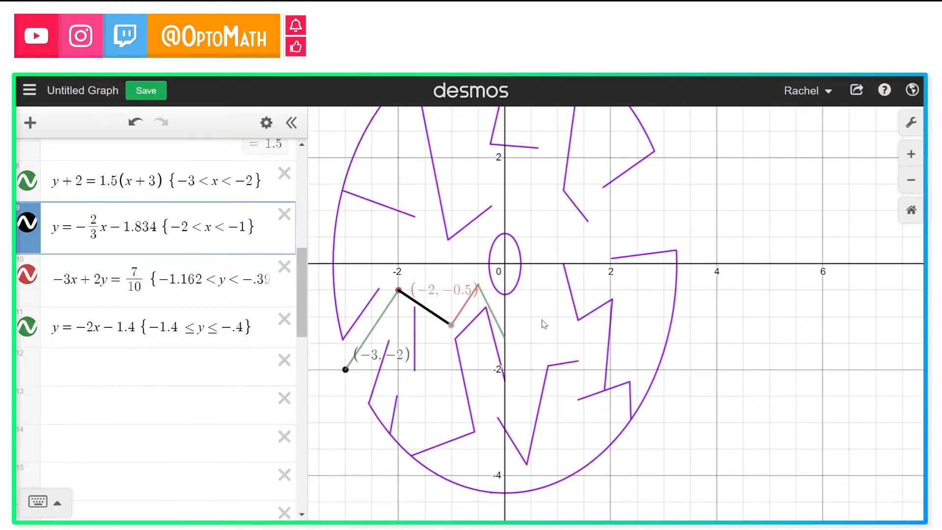
Step: Add a labelled point at (0, −1.4) marking the end of the green segment
{"action": "left_click_drag", "start_coordinate": [544, 324], "coordinate": [529, 340]}
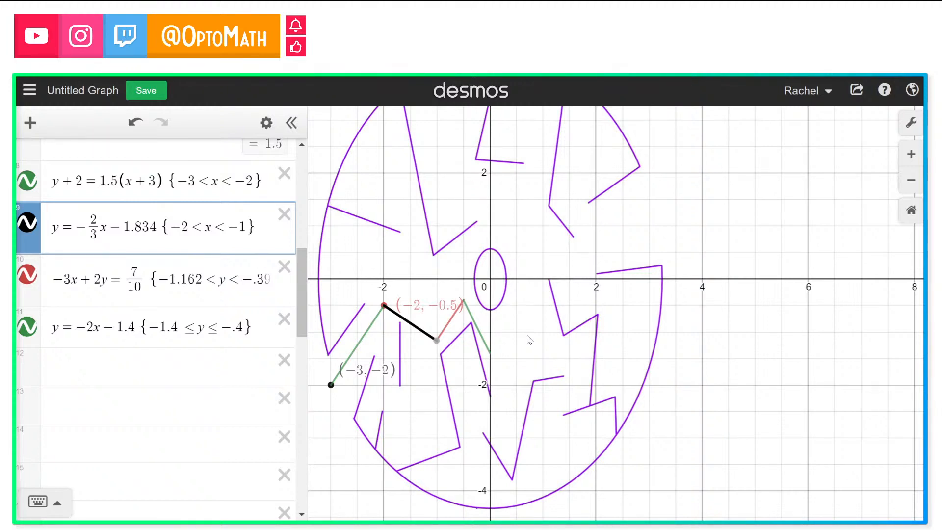
{"action": "scroll", "coordinate": [529, 340], "scroll_direction": "down", "scroll_amount": 3}
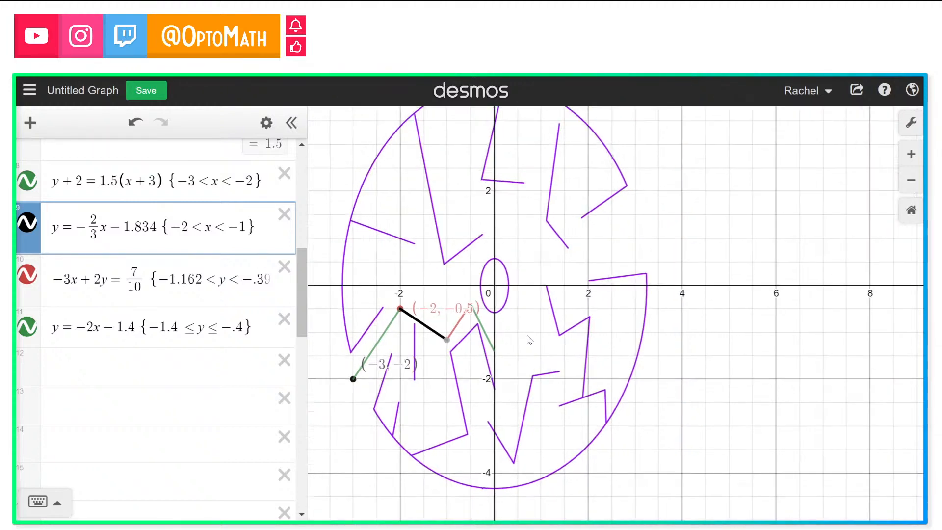
{"action": "scroll", "coordinate": [530, 340], "scroll_direction": "up", "scroll_amount": 3}
{"action": "scroll", "coordinate": [530, 340], "scroll_direction": "up", "scroll_amount": 3}
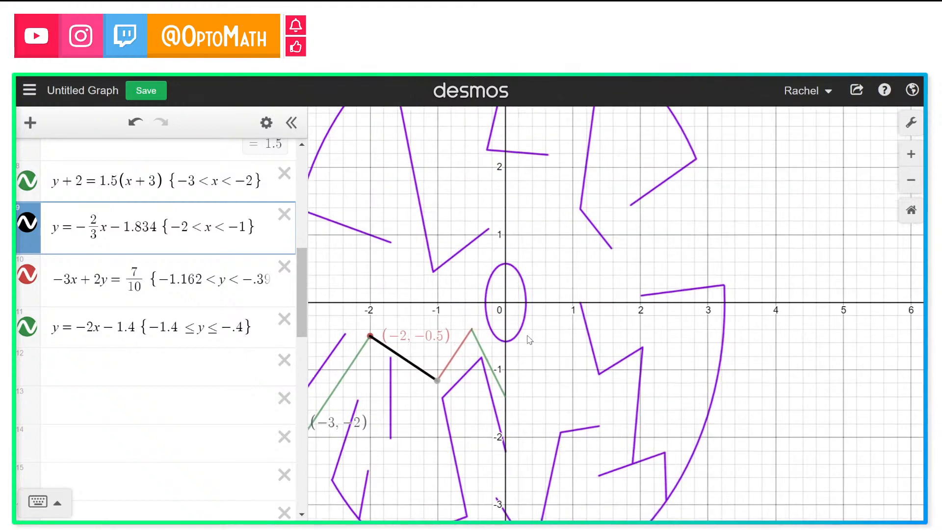
{"action": "left_click_drag", "start_coordinate": [552, 342], "coordinate": [514, 343]}
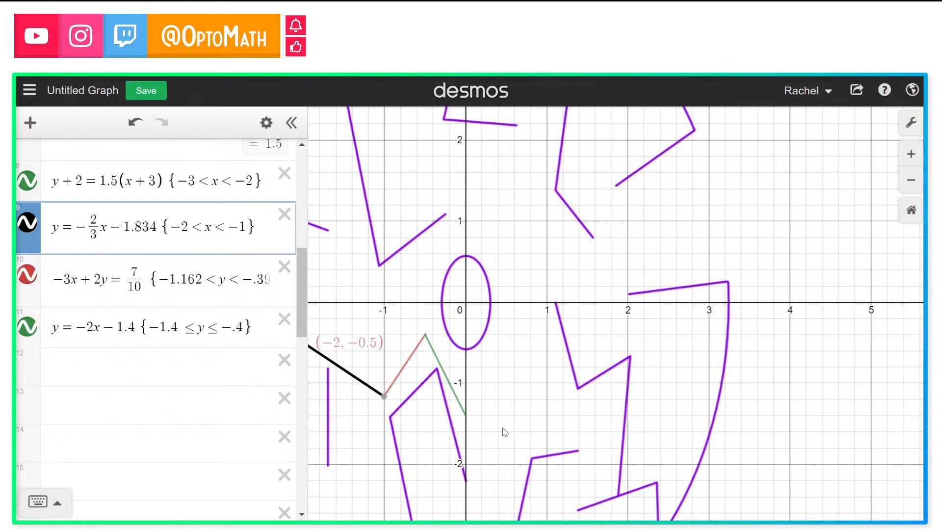
{"action": "left_click", "coordinate": [464, 412]}
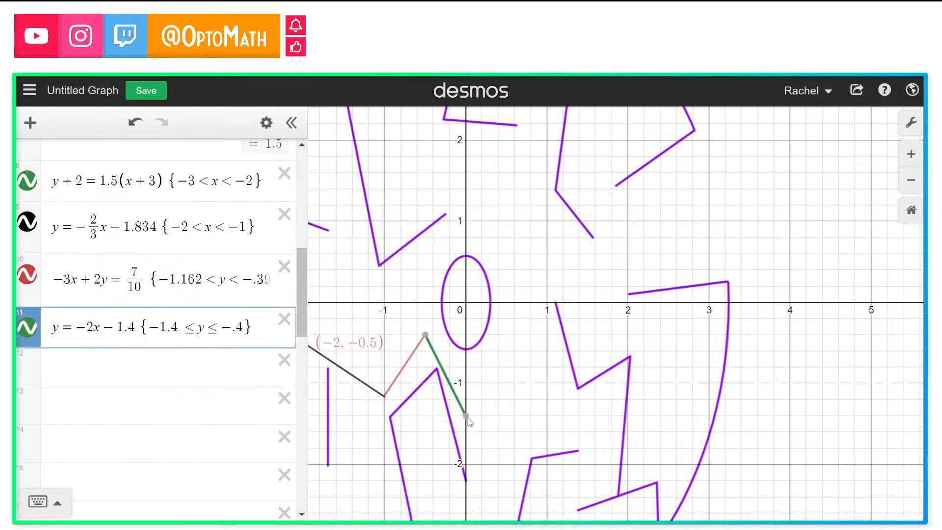
{"action": "left_click", "coordinate": [465, 414]}
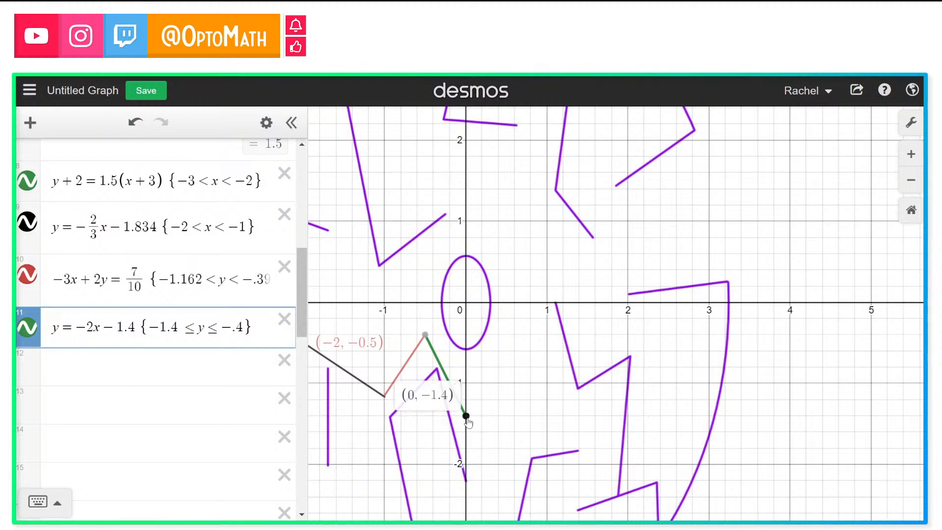
{"action": "left_click", "coordinate": [207, 365]}
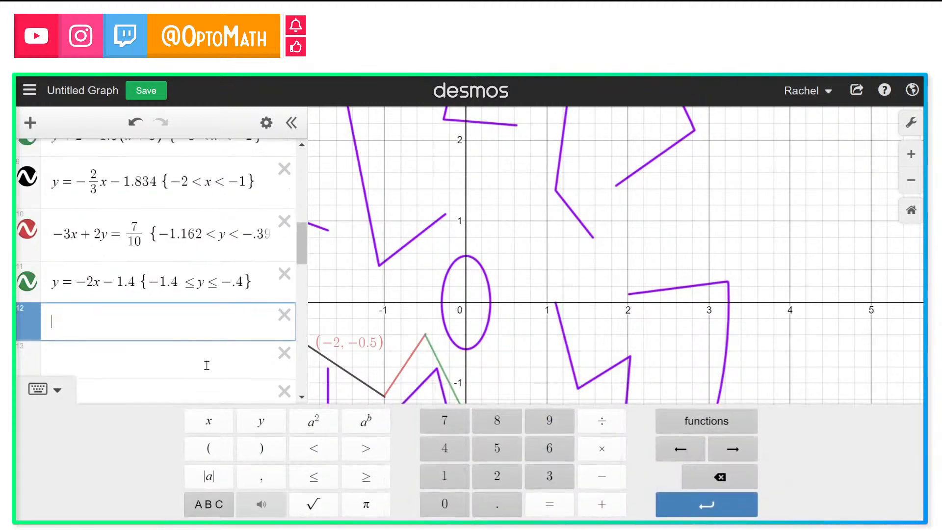
{"action": "type", "text": "(0,-"}
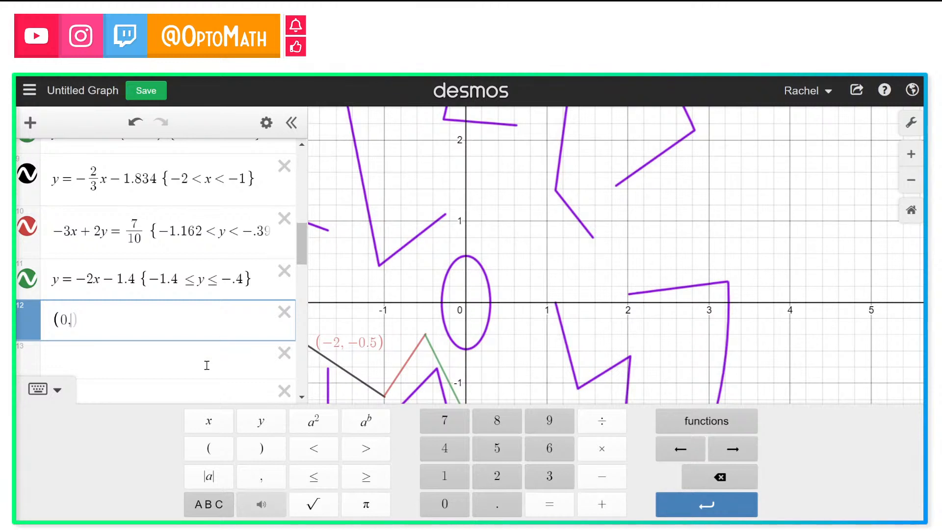
{"action": "type", "text": "1"}
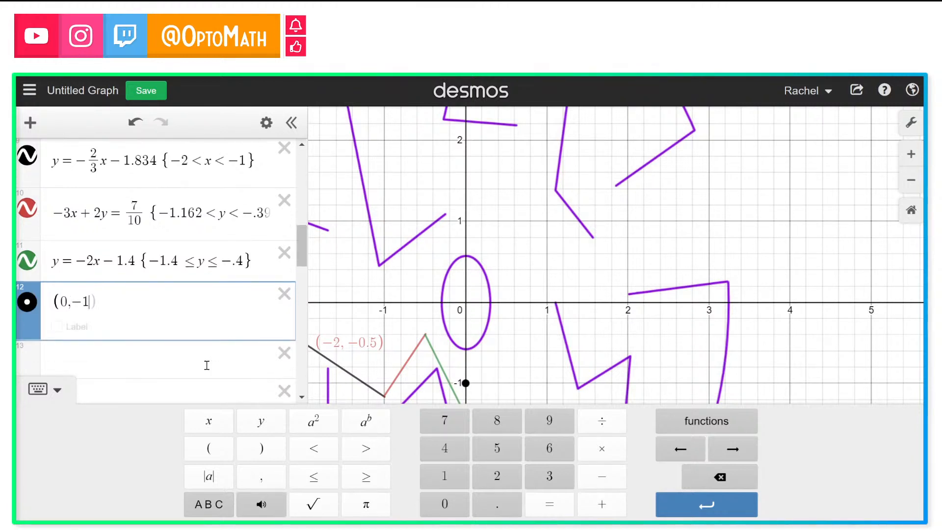
{"action": "type", "text": ".4)"}
{"action": "left_click", "coordinate": [57, 327]}
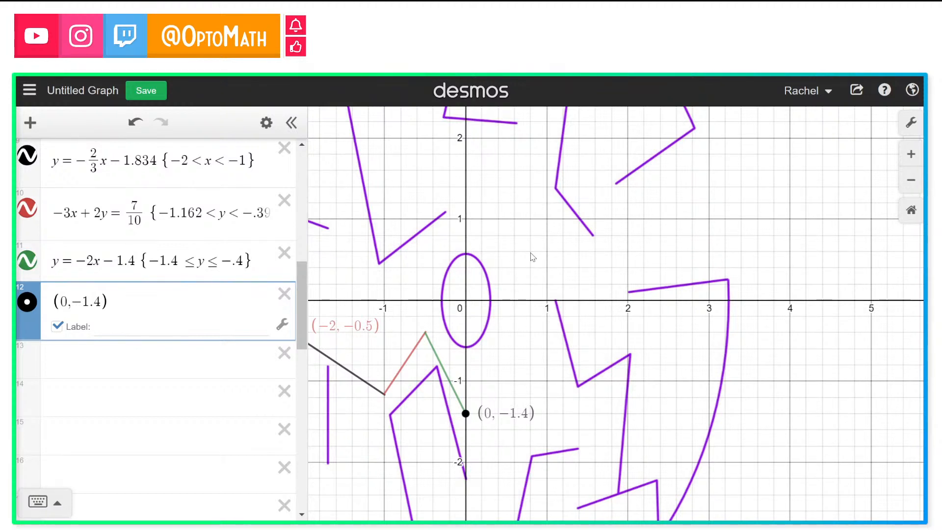
Step: Add a labelled point at (.8, .6) for the next target corner
{"action": "left_click", "coordinate": [162, 354]}
{"action": "type", "text": "(."}
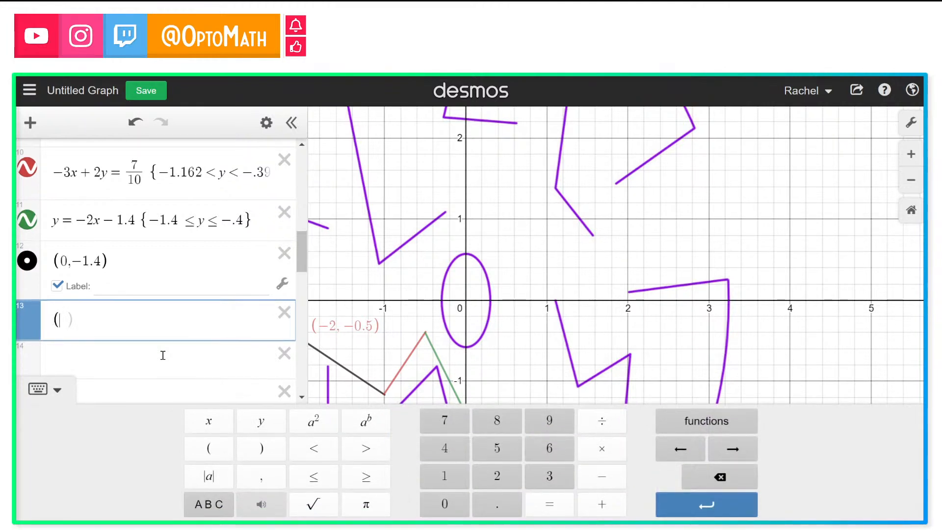
{"action": "type", "text": "8,.6"}
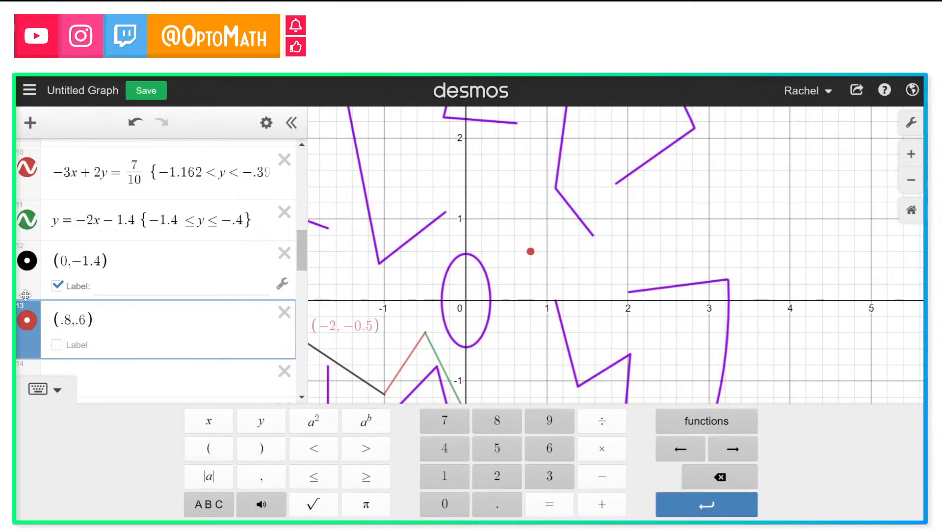
{"action": "left_click", "coordinate": [58, 345]}
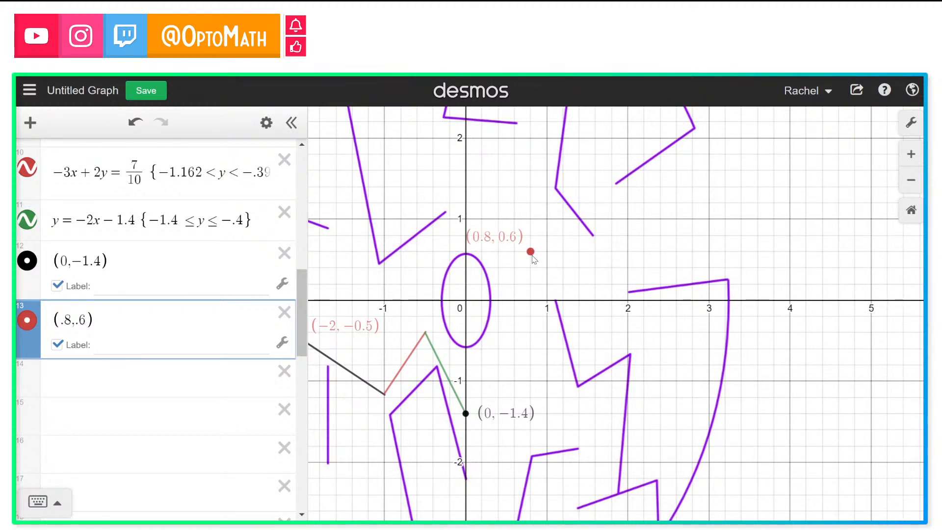
Step: Compute the slope between the two points as (−1.4 − .6)/(0 − .8)
{"action": "left_click", "coordinate": [159, 390]}
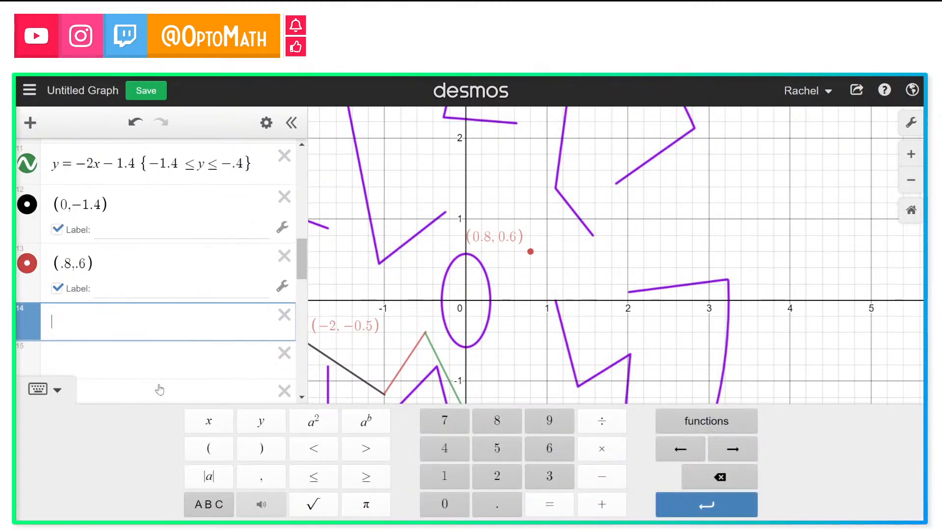
{"action": "type", "text": "/"}
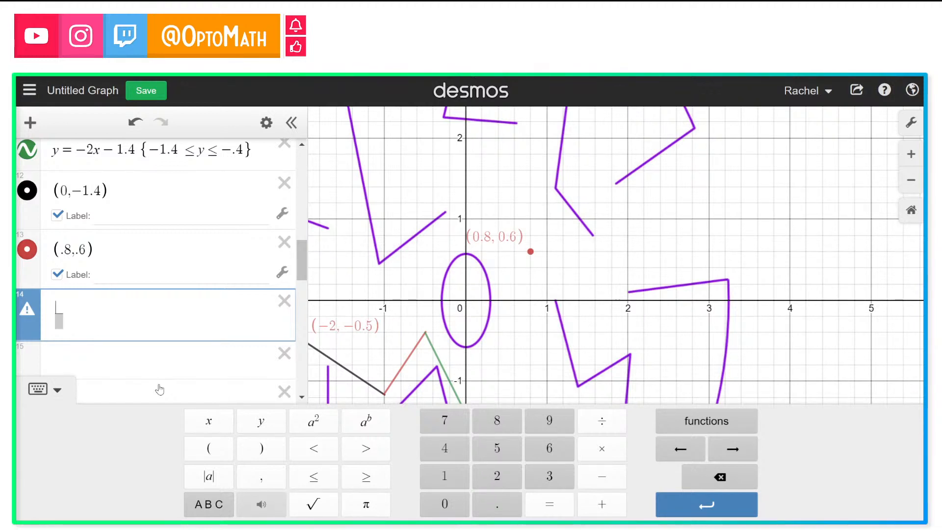
{"action": "left_click_drag", "start_coordinate": [425, 311], "coordinate": [416, 248]}
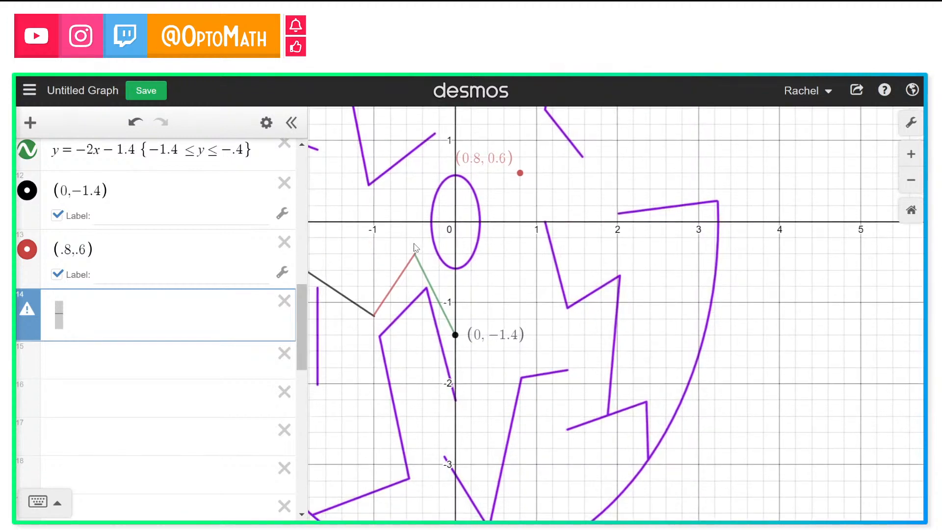
{"action": "left_click", "coordinate": [58, 304]}
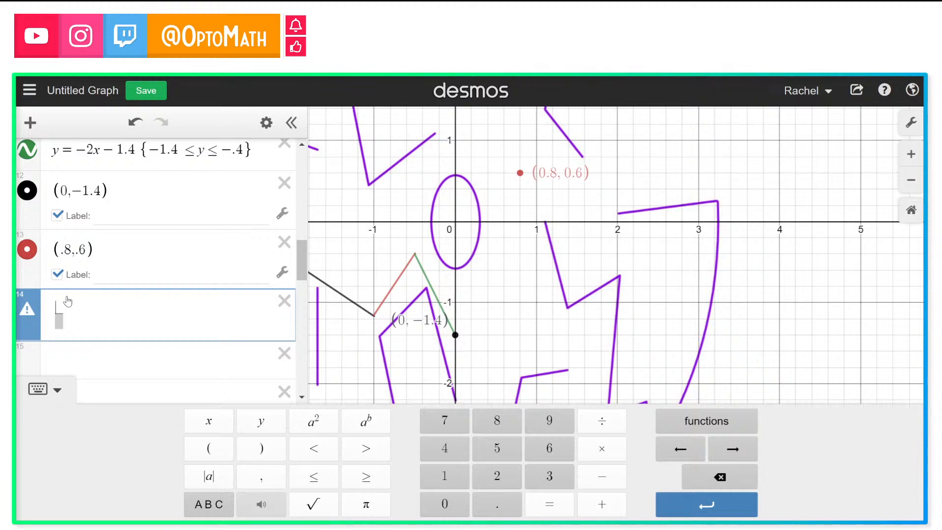
{"action": "type", "text": "-1."}
{"action": "type", "text": "4"}
{"action": "type", "text": "-"}
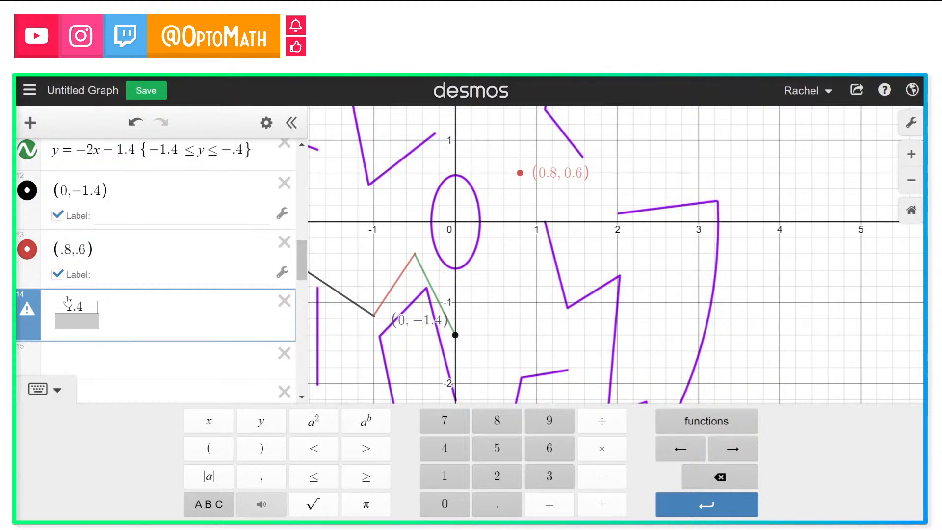
{"action": "type", "text": ".6"}
{"action": "left_click", "coordinate": [80, 320]}
{"action": "type", "text": "0-"}
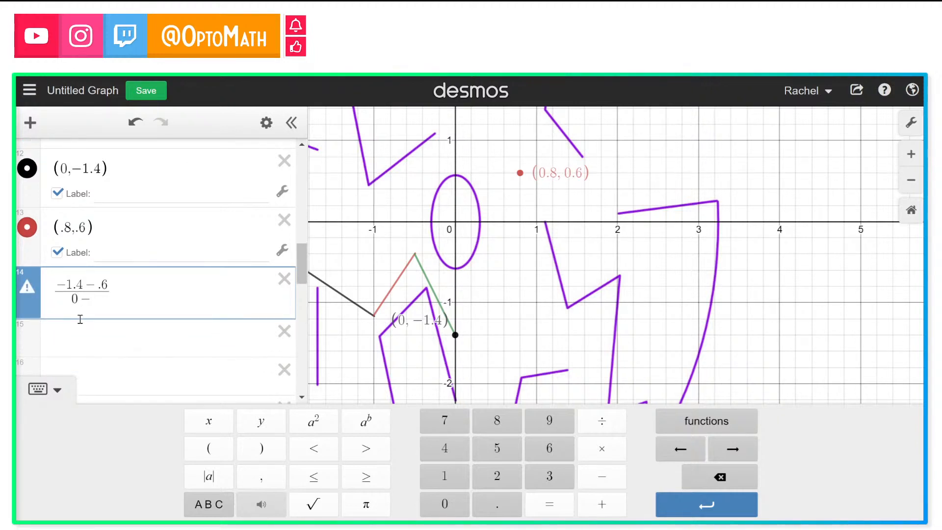
{"action": "type", "text": ".8"}
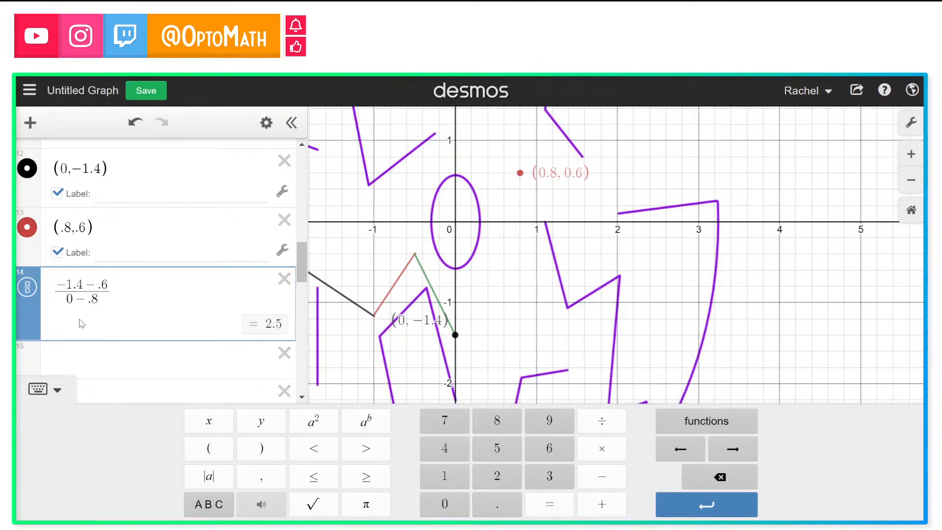
{"action": "left_click", "coordinate": [98, 355]}
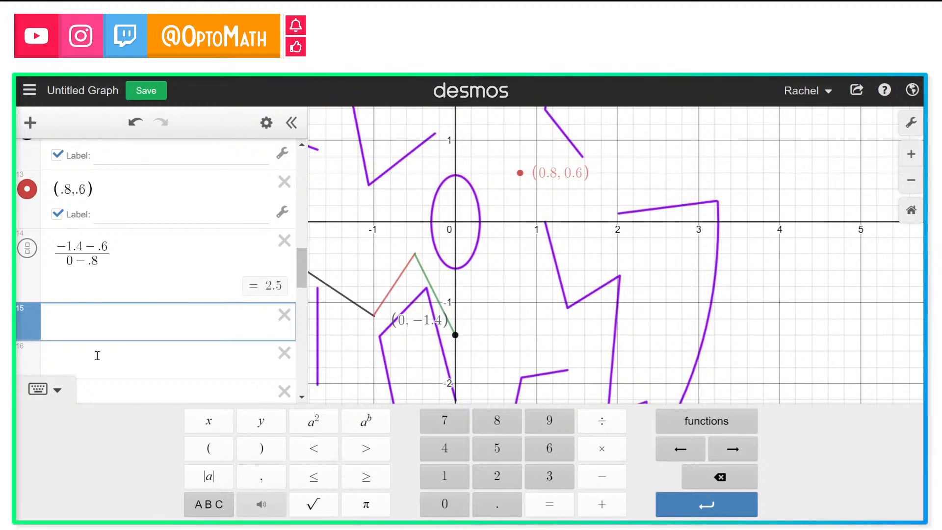
Step: Enter the point-slope line y − −1.4 = 2.5(x − 0) through the two points
{"action": "type", "text": "y"}
{"action": "type", "text": "-"}
{"action": "type", "text": "-"}
{"action": "type", "text": "1."}
{"action": "type", "text": "4"}
{"action": "type", "text": "="}
{"action": "type", "text": "2."}
{"action": "type", "text": "5"}
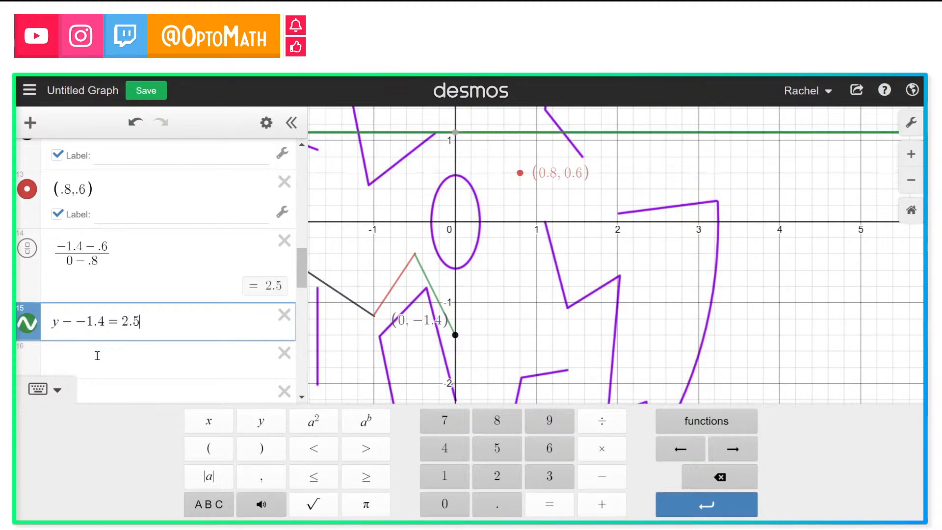
{"action": "type", "text": "(x-"}
{"action": "type", "text": "0"}
{"action": "type", "text": ")"}
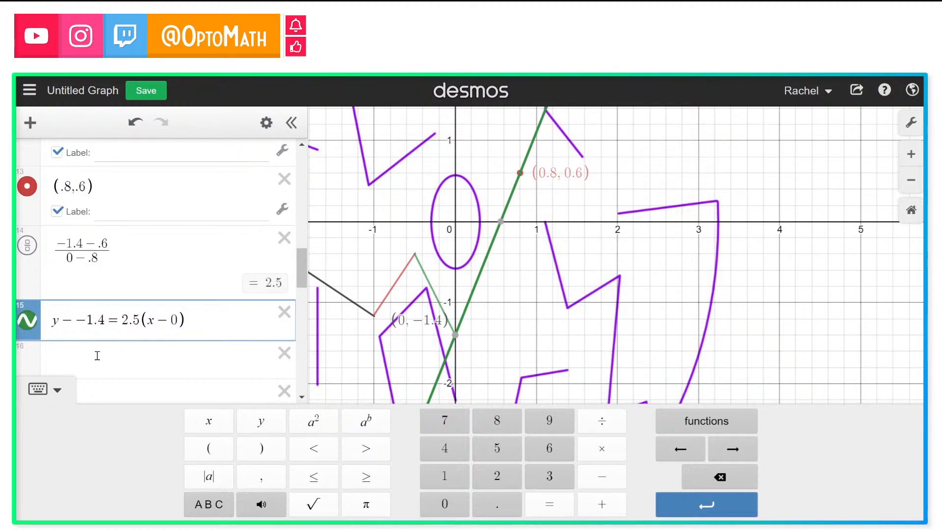
Step: Simplify the new line's equation to y + 1.4 = 2.5x
{"action": "key", "text": "BackSpace"}
{"action": "key", "text": "BackSpace"}
{"action": "key", "text": "BackSpace"}
{"action": "key", "text": "BackSpace"}
{"action": "key", "text": "BackSpace"}
{"action": "type", "text": "x"}
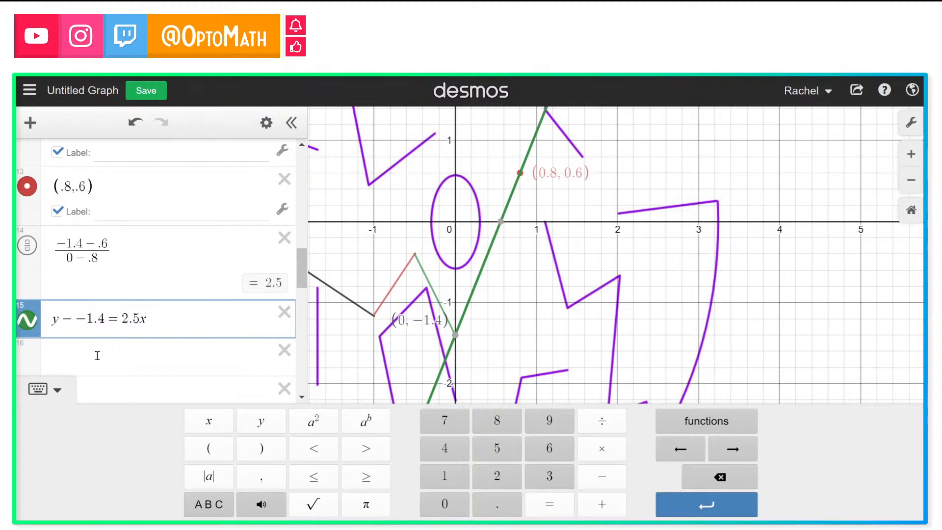
{"action": "left_click", "coordinate": [86, 319]}
{"action": "key", "text": "BackSpace"}
{"action": "key", "text": "BackSpace"}
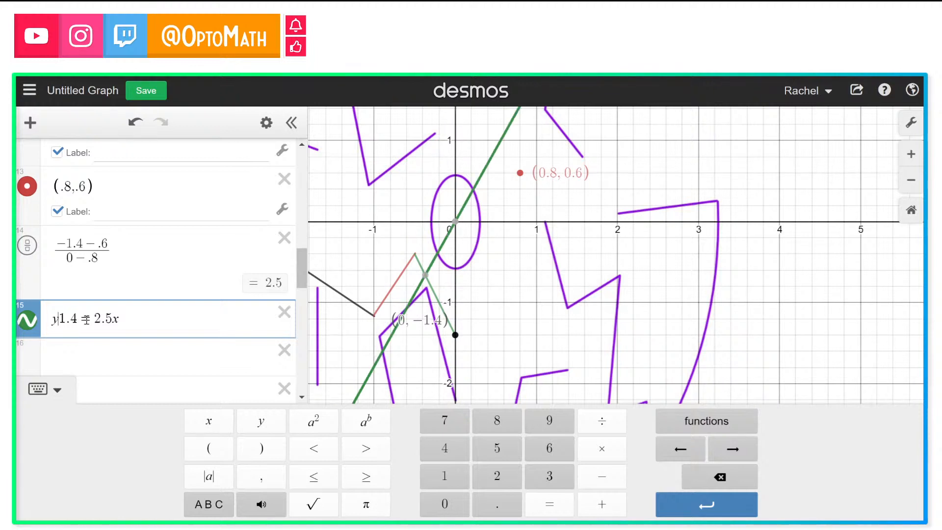
{"action": "type", "text": "+"}
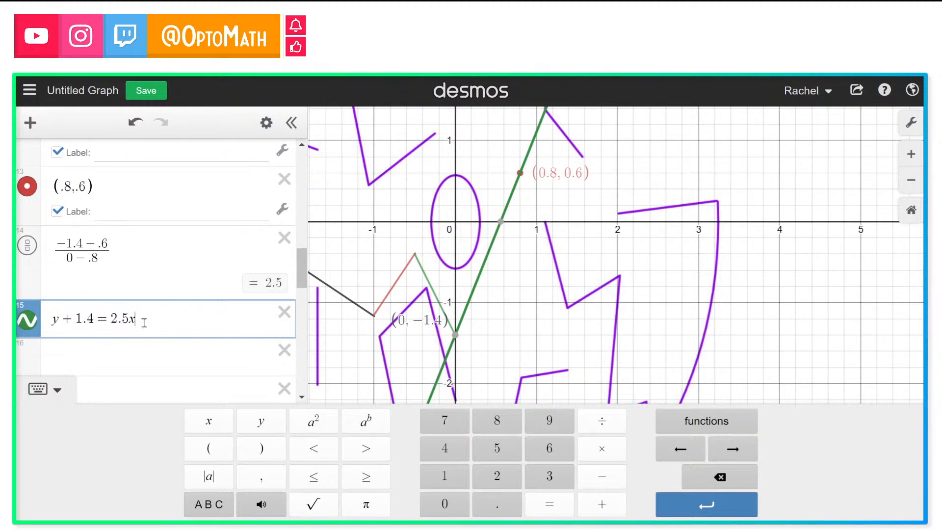
Step: Enter an example point-slope equation y − 0 = 5(x + 4)
{"action": "left_click", "coordinate": [128, 355]}
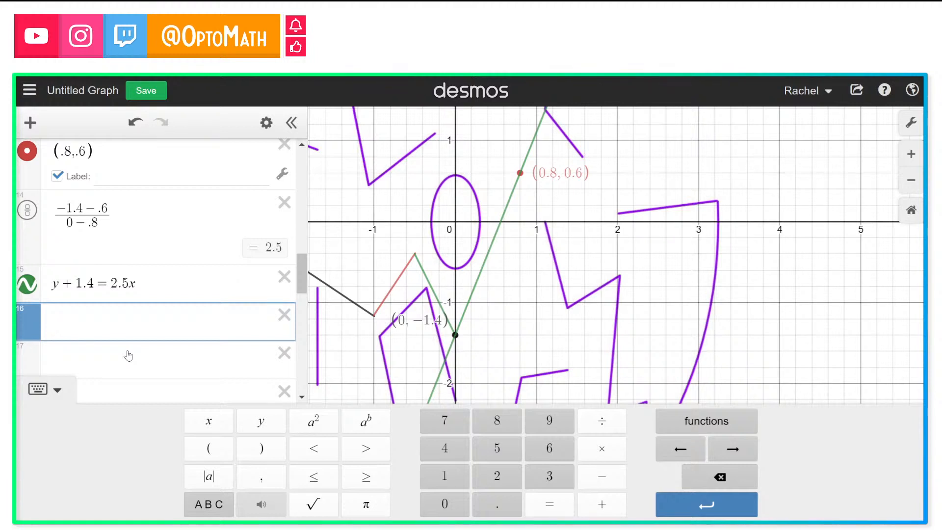
{"action": "type", "text": "y-0=5"}
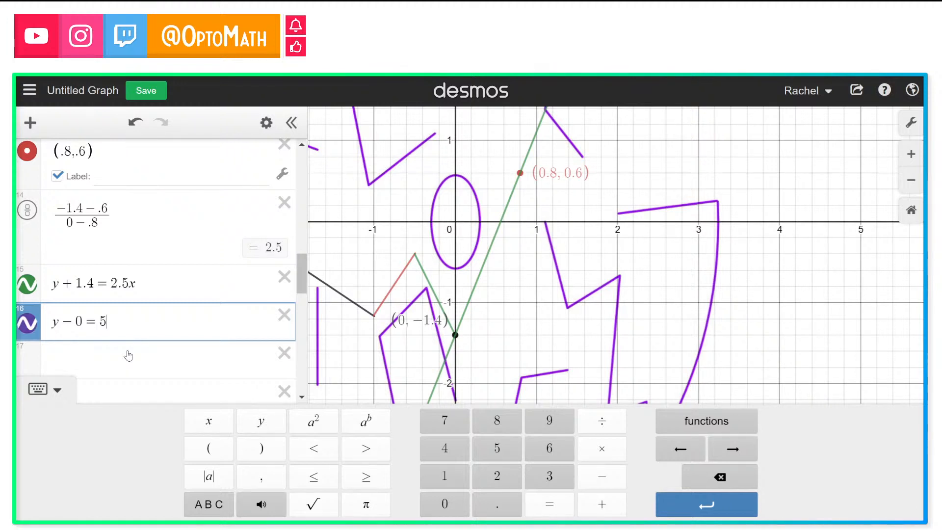
{"action": "type", "text": "(x+4"}
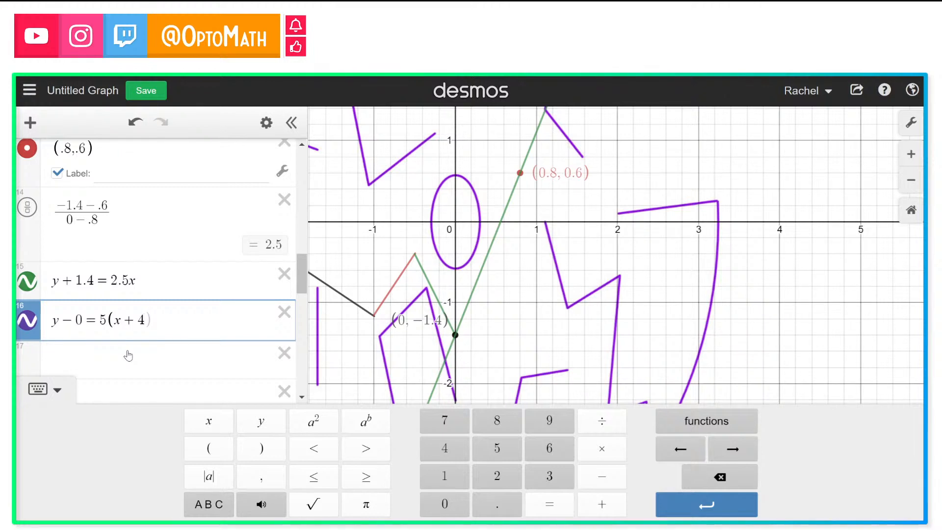
{"action": "left_click", "coordinate": [128, 366]}
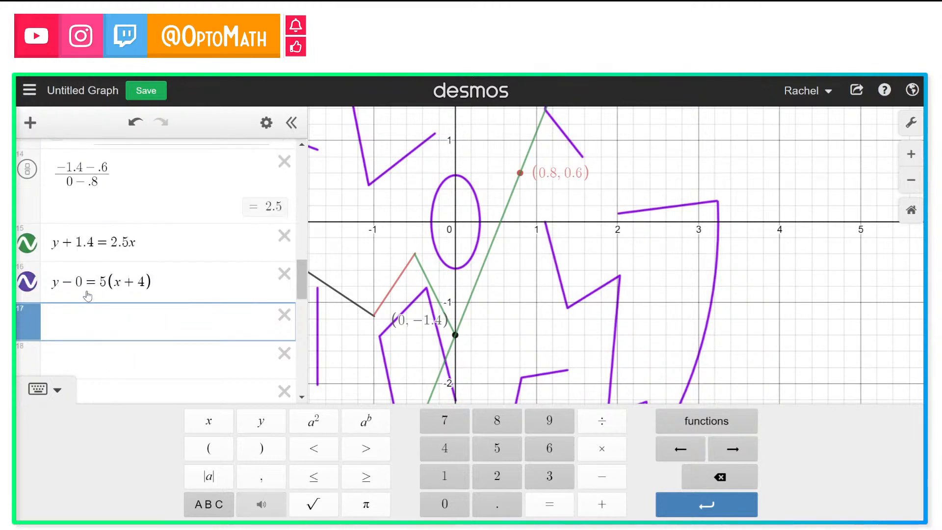
Step: Remove the − 0 term from the example equation and delete that row
{"action": "left_click", "coordinate": [87, 282]}
{"action": "key", "text": "BackSpace"}
{"action": "key", "text": "BackSpace"}
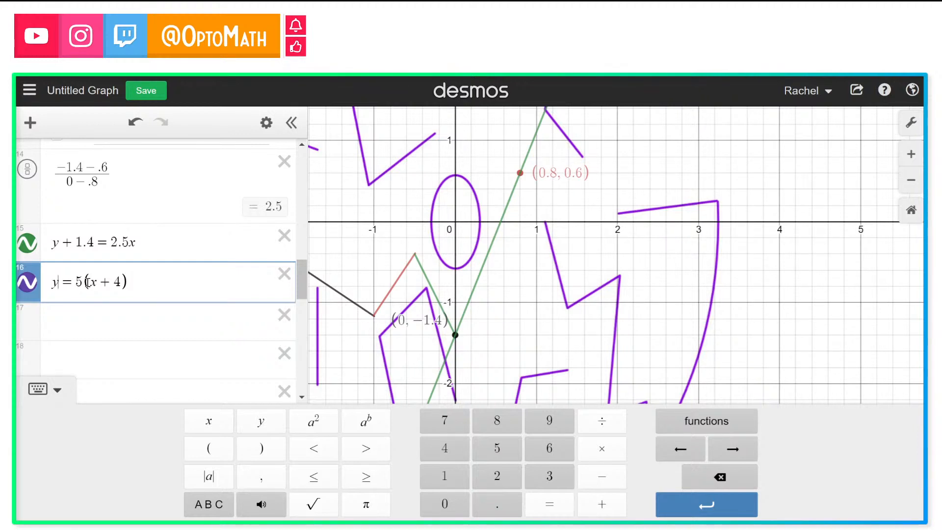
{"action": "left_click", "coordinate": [283, 274]}
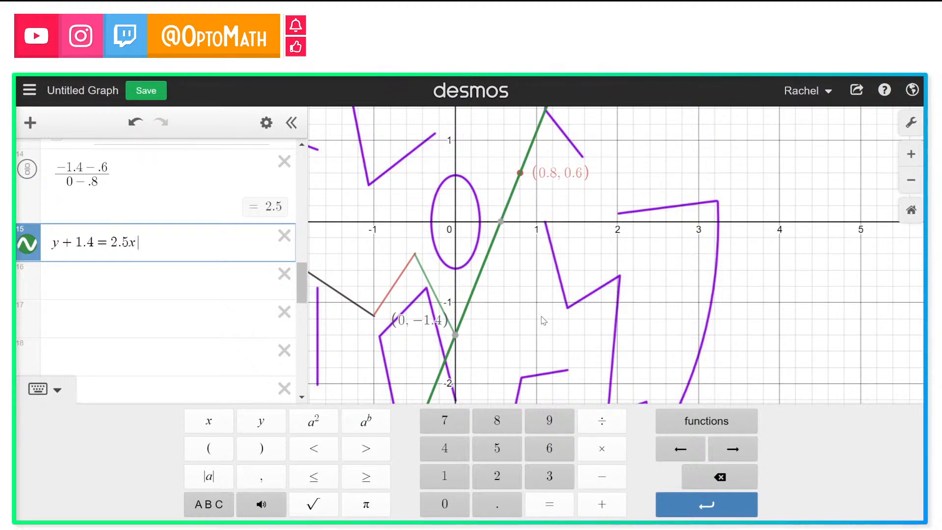
Step: Inspect the new line's intercept point and the expression list
{"action": "left_click", "coordinate": [456, 336]}
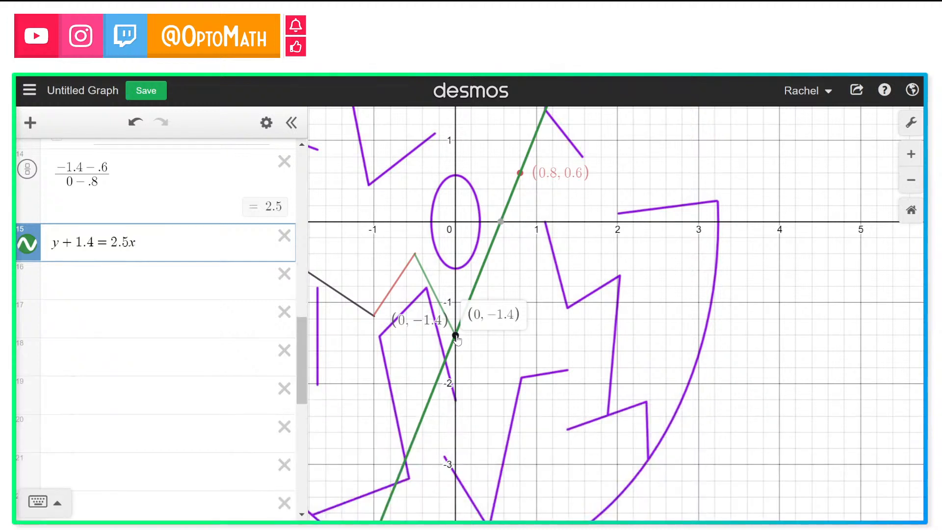
{"action": "left_click", "coordinate": [499, 352]}
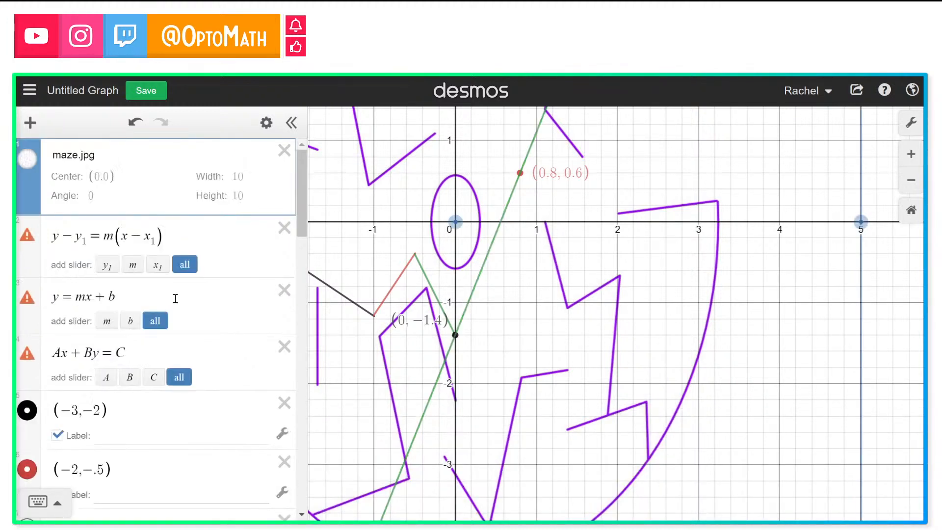
{"action": "scroll", "coordinate": [175, 298], "scroll_direction": "down", "scroll_amount": 10}
{"action": "scroll", "coordinate": [174, 305], "scroll_direction": "up", "scroll_amount": 4}
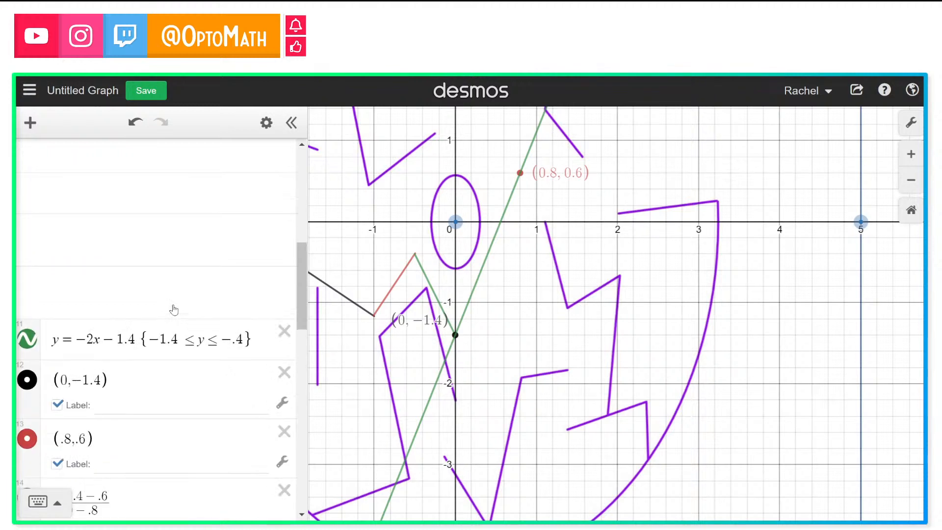
Step: Restrict the line y + 1.4 = 2.5x to the domain 0 < x ≤ .8 and reset the graph view
{"action": "scroll", "coordinate": [174, 306], "scroll_direction": "down", "scroll_amount": 3}
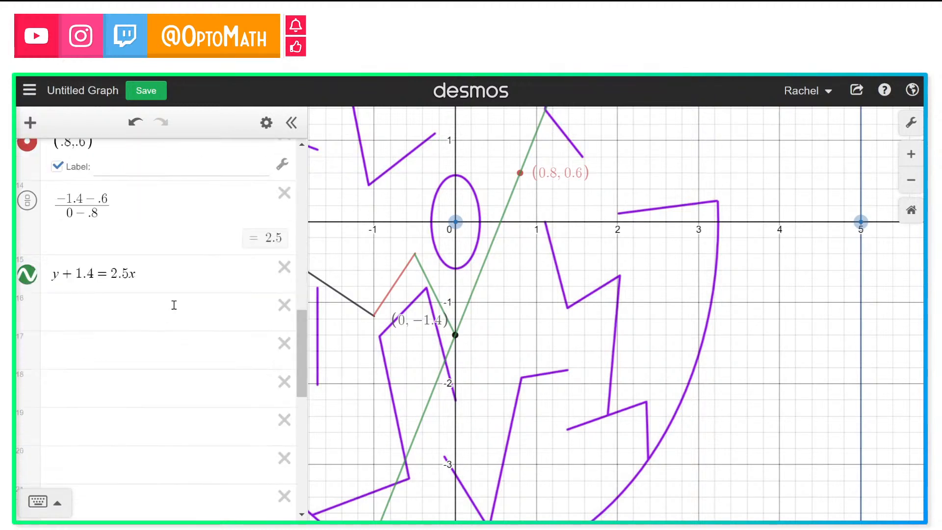
{"action": "left_click", "coordinate": [182, 278]}
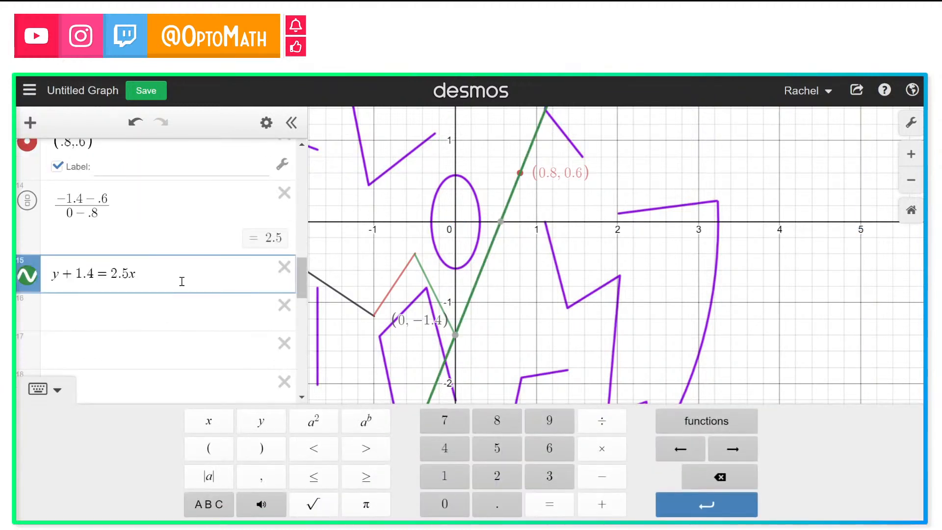
{"action": "type", "text": "{"}
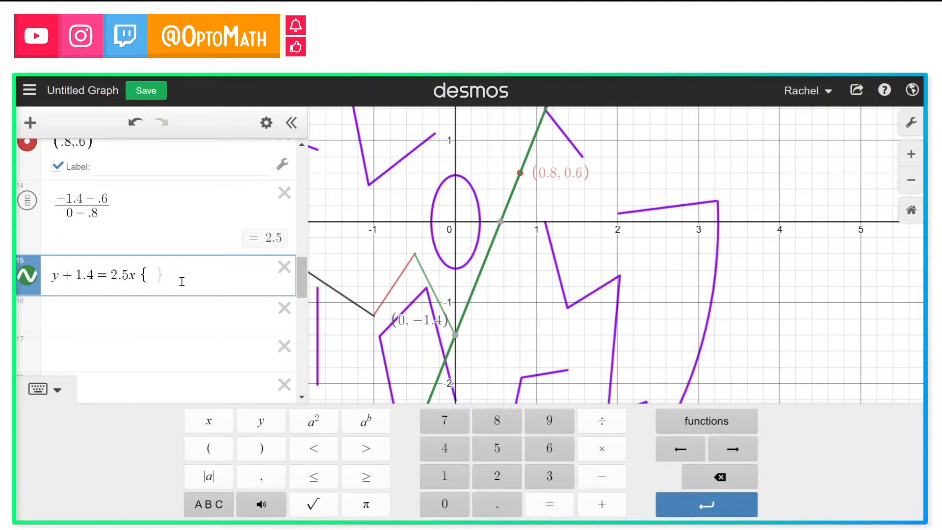
{"action": "type", "text": "0 < "}
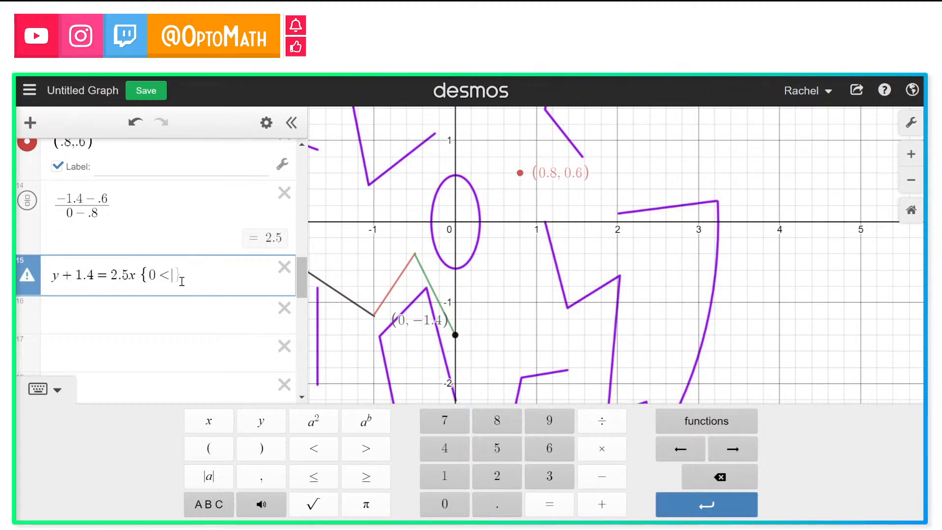
{"action": "type", "text": "x"}
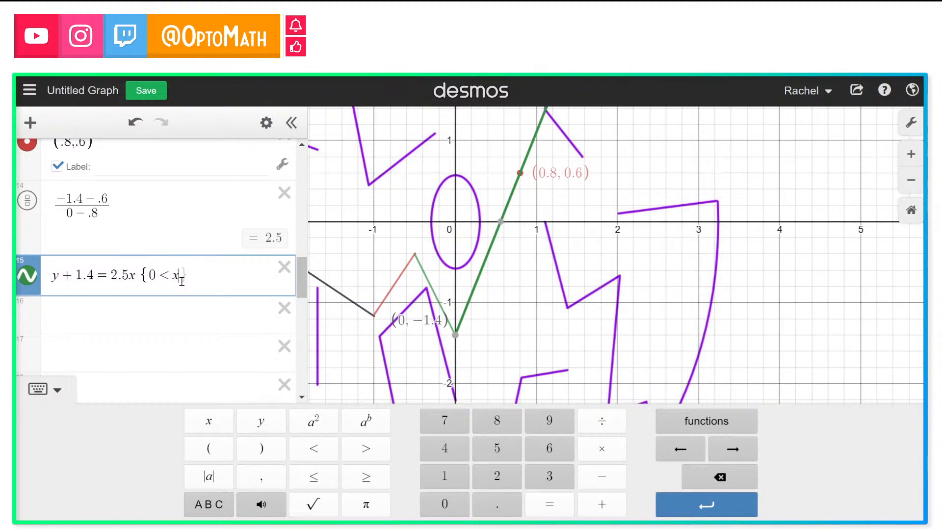
{"action": "left_click", "coordinate": [326, 487]}
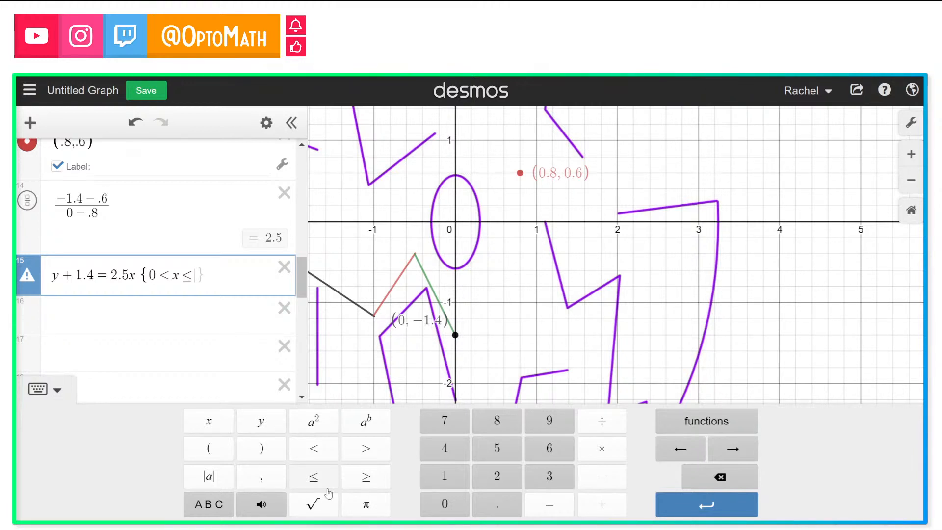
{"action": "type", "text": ".8"}
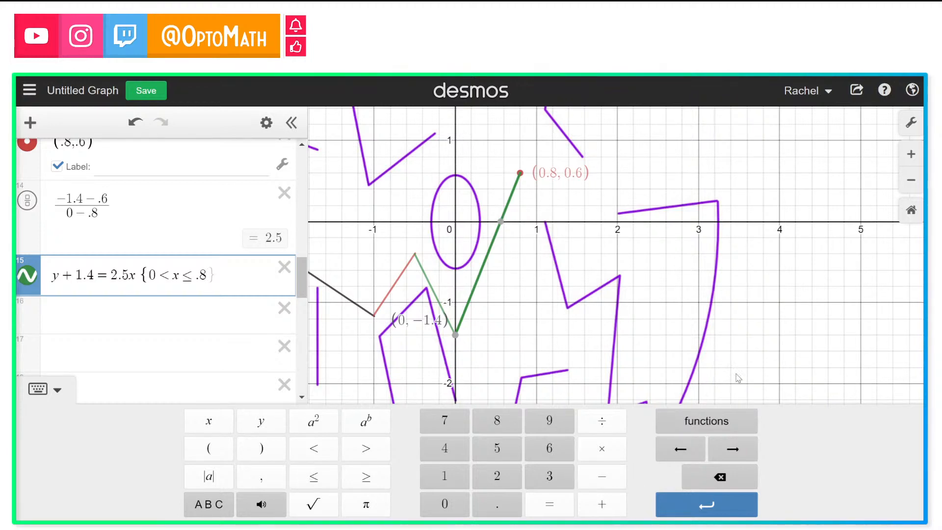
{"action": "left_click", "coordinate": [909, 213]}
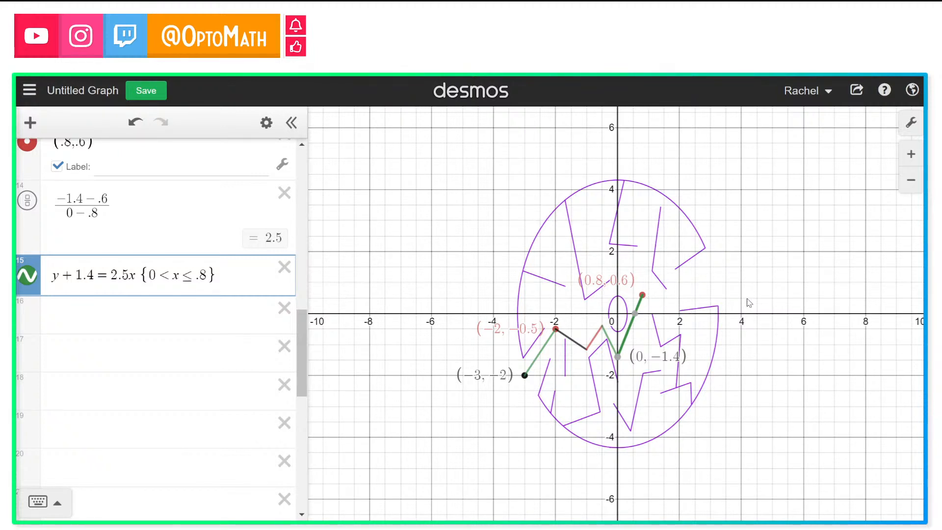
Step: Add a new horizontal line y = .6 through the point (0.8, 0.6)
{"action": "left_click", "coordinate": [128, 322]}
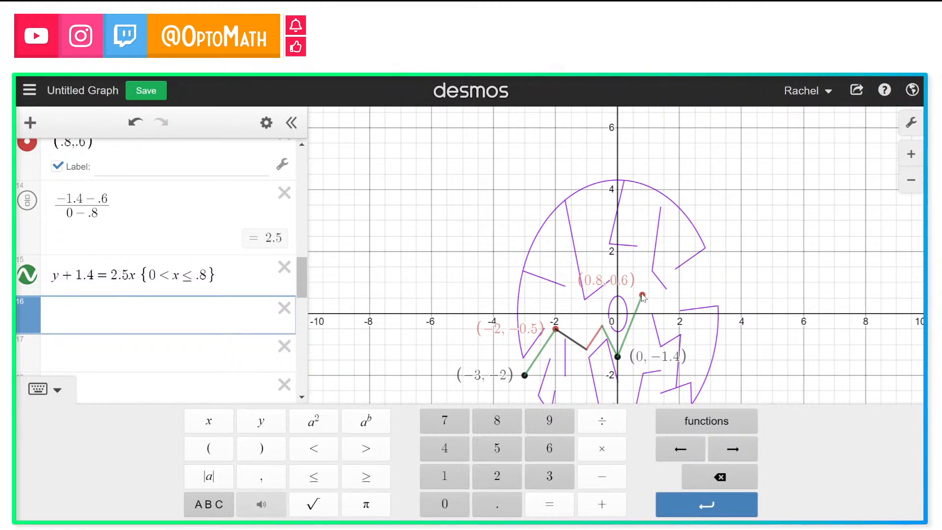
{"action": "type", "text": "y=.6"}
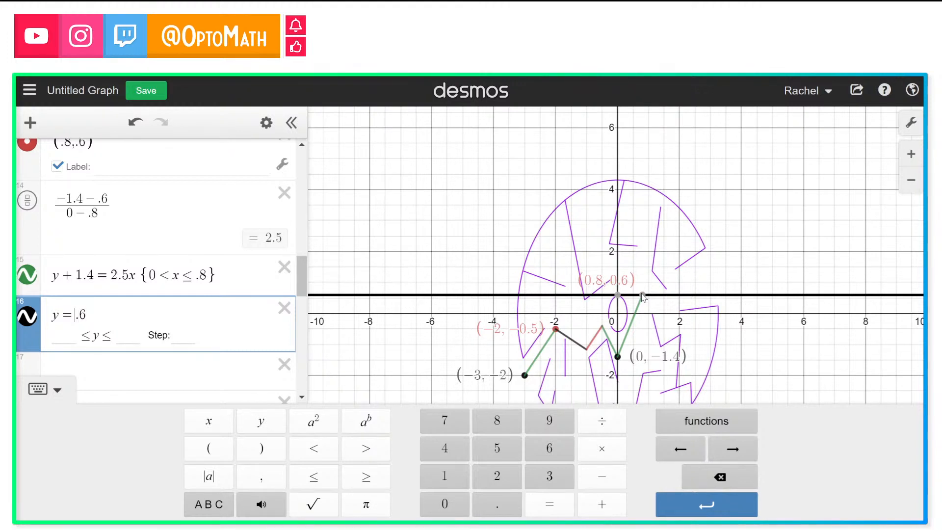
Step: Experiment with writing the horizontal line as y = 0x + .6, finally setting it to y = 0.6
{"action": "type", "text": "0x "}
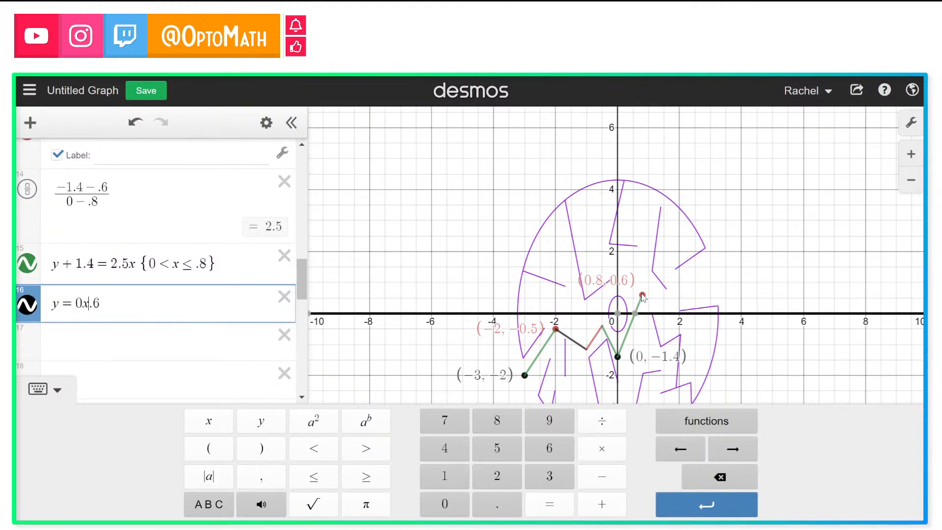
{"action": "type", "text": "+"}
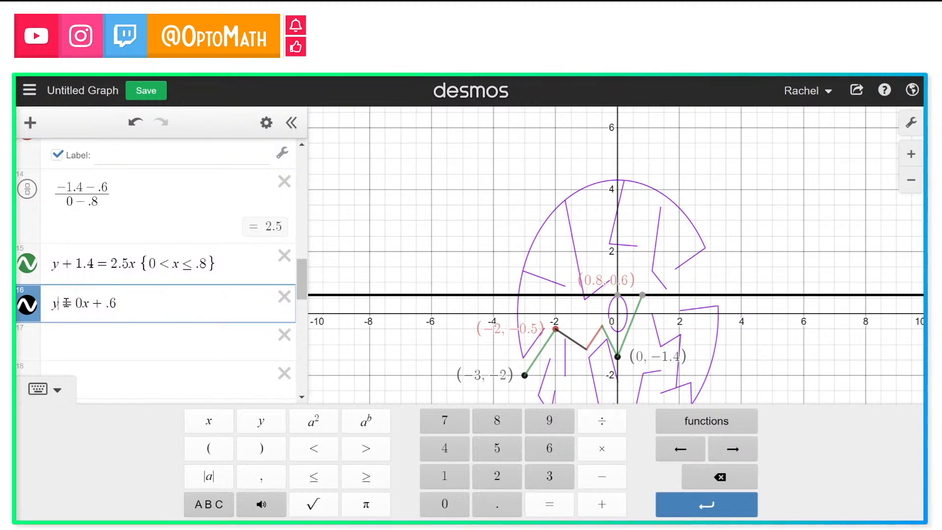
{"action": "type", "text": "-.5"}
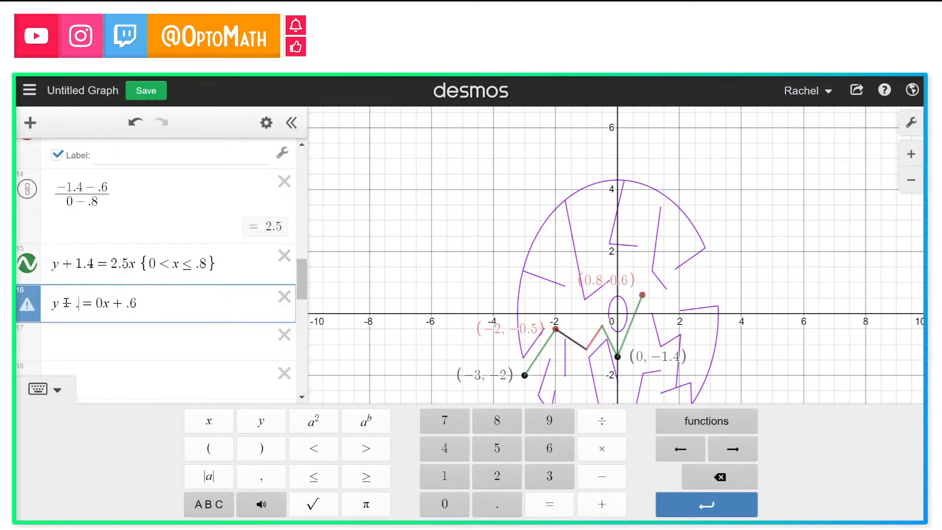
{"action": "key", "text": "BackSpace"}
{"action": "type", "text": "6"}
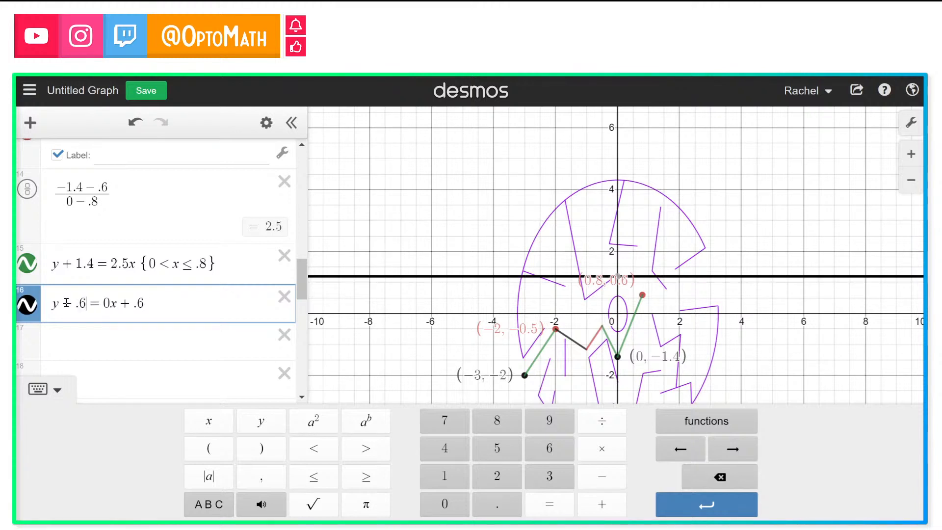
{"action": "key", "text": "BackSpace"}
{"action": "key", "text": "BackSpace"}
{"action": "key", "text": "BackSpace"}
{"action": "key", "text": "BackSpace"}
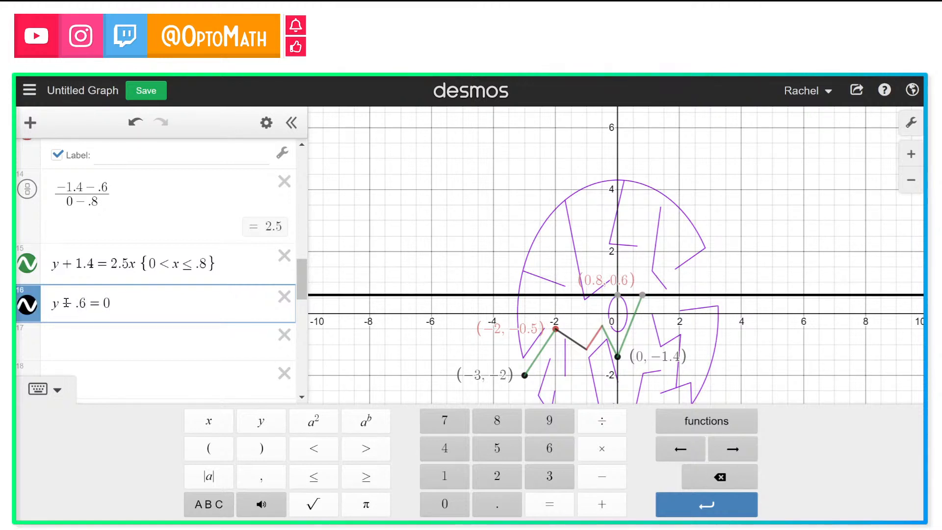
{"action": "type", "text": "x + .6"}
{"action": "left_click", "coordinate": [86, 304]}
{"action": "key", "text": "BackSpace"}
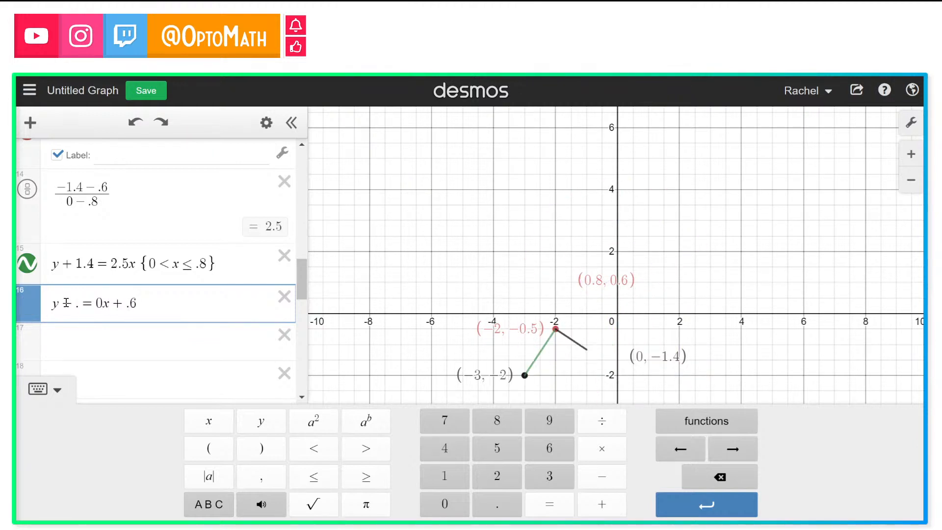
{"action": "type", "text": "5"}
{"action": "key", "text": "BackSpace"}
{"action": "key", "text": "BackSpace"}
{"action": "key", "text": "Delete"}
{"action": "key", "text": "BackSpace"}
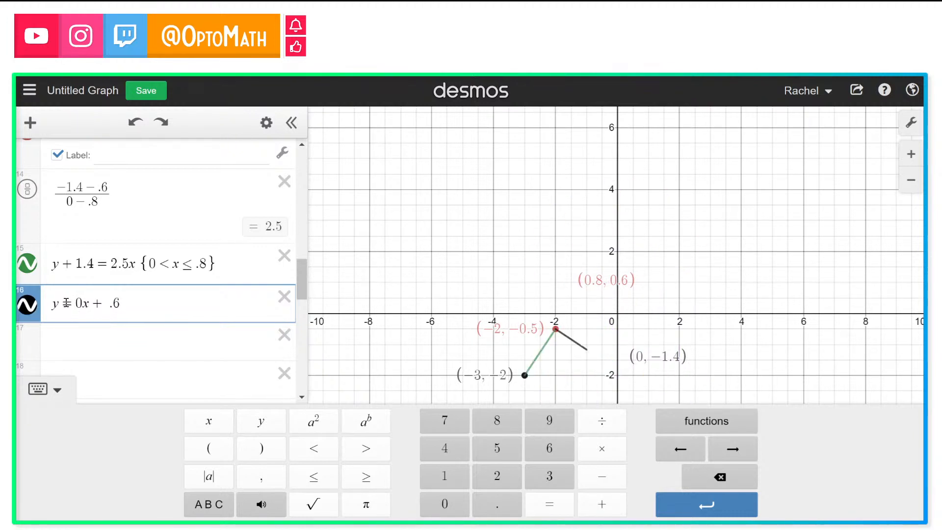
{"action": "key", "text": "Left"}
{"action": "key", "text": "Left"}
{"action": "key", "text": "BackSpace"}
{"action": "key", "text": "BackSpace"}
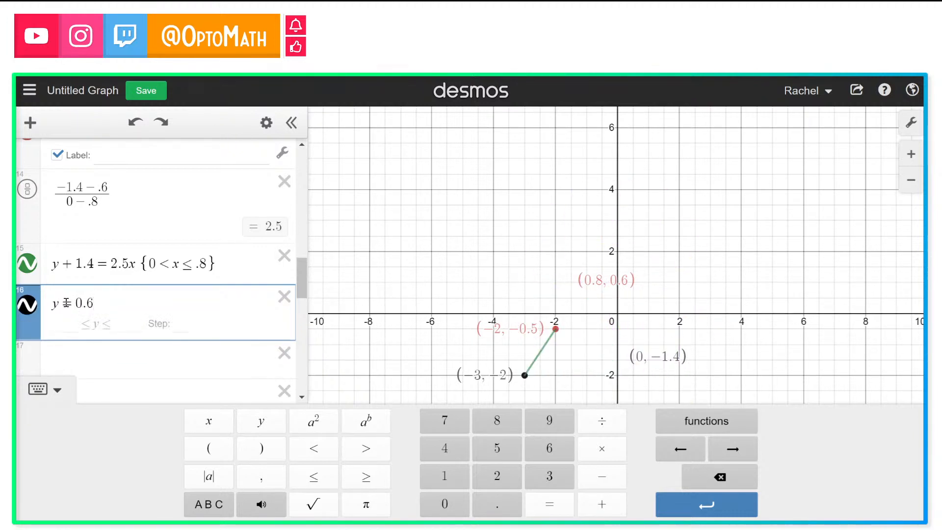
{"action": "key", "text": "BackSpace"}
{"action": "type", "text": "= "}
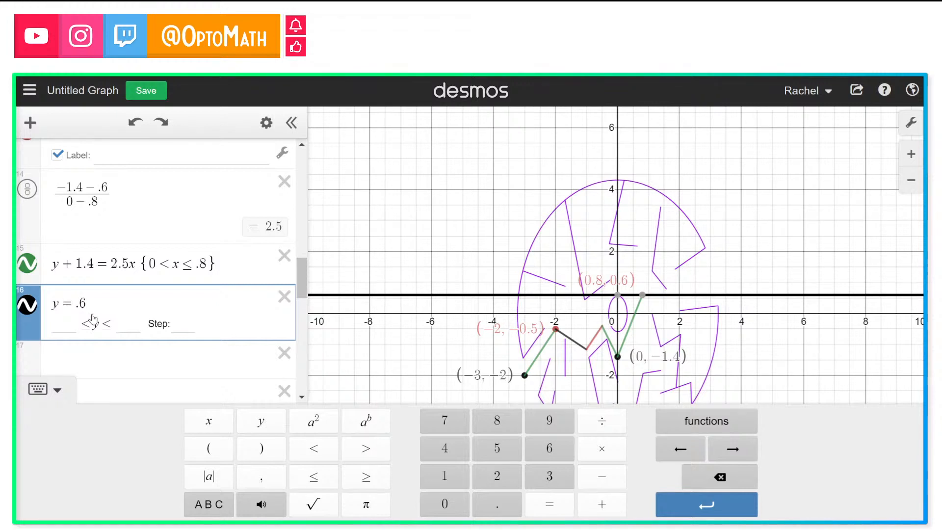
{"action": "type", "text": "0"}
Step: Try adding a vertical line x = 1 in a new row, then delete it
{"action": "scroll", "coordinate": [710, 300], "scroll_direction": "up", "scroll_amount": 5}
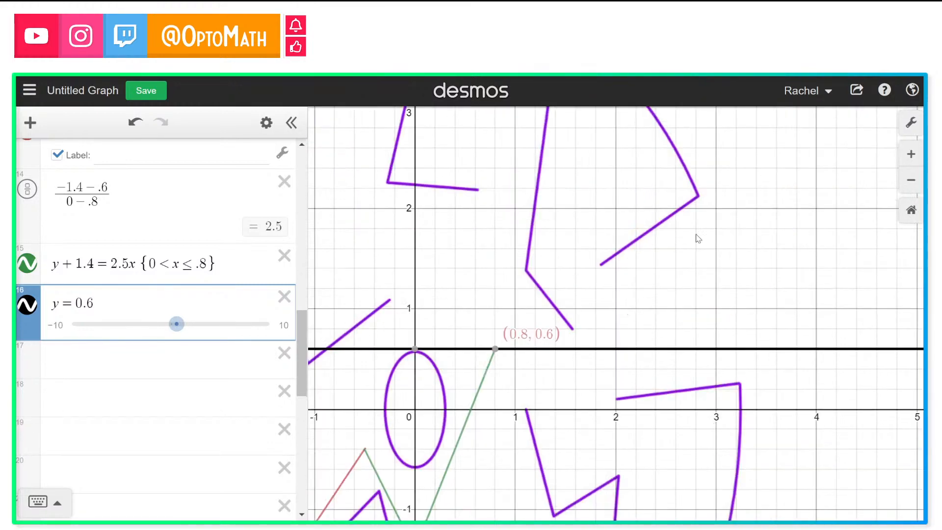
{"action": "left_click", "coordinate": [439, 236]}
{"action": "scroll", "coordinate": [202, 274], "scroll_direction": "down", "scroll_amount": 5}
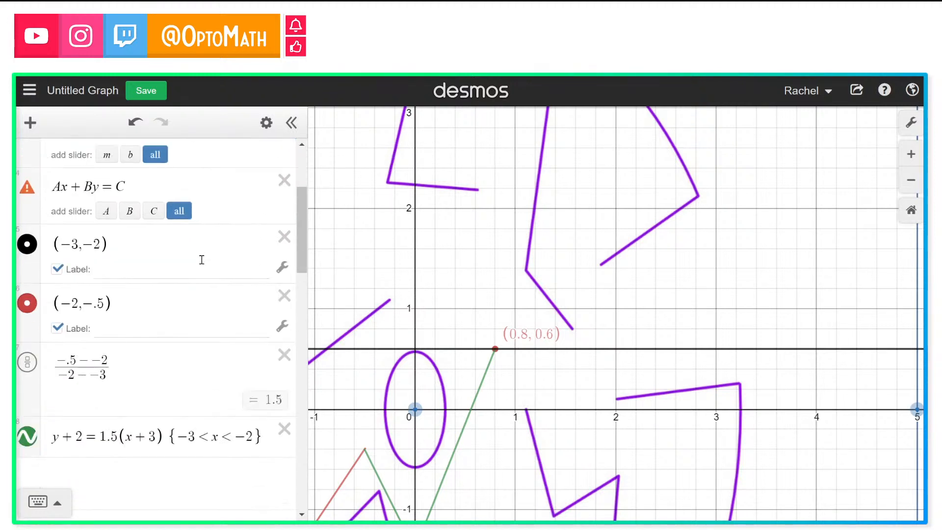
{"action": "scroll", "coordinate": [202, 260], "scroll_direction": "down", "scroll_amount": 10}
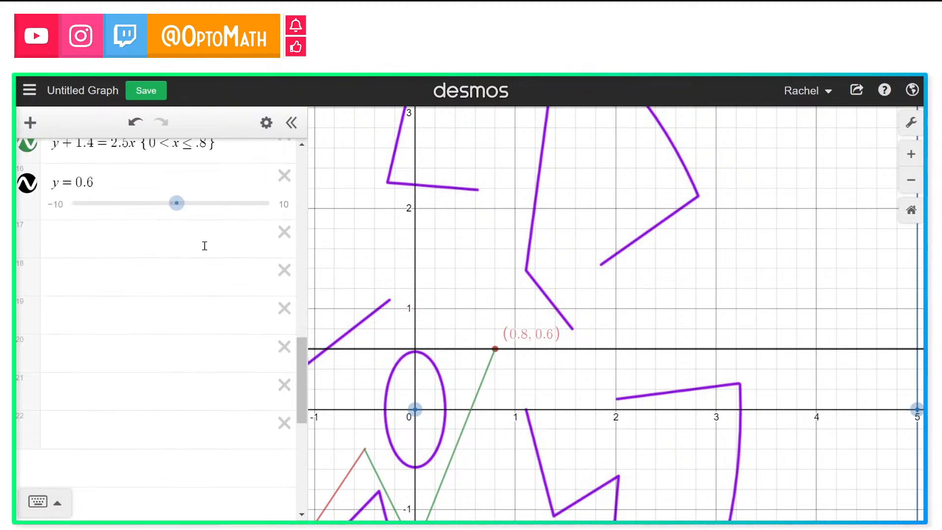
{"action": "scroll", "coordinate": [204, 246], "scroll_direction": "up", "scroll_amount": 2}
{"action": "left_click", "coordinate": [166, 326]}
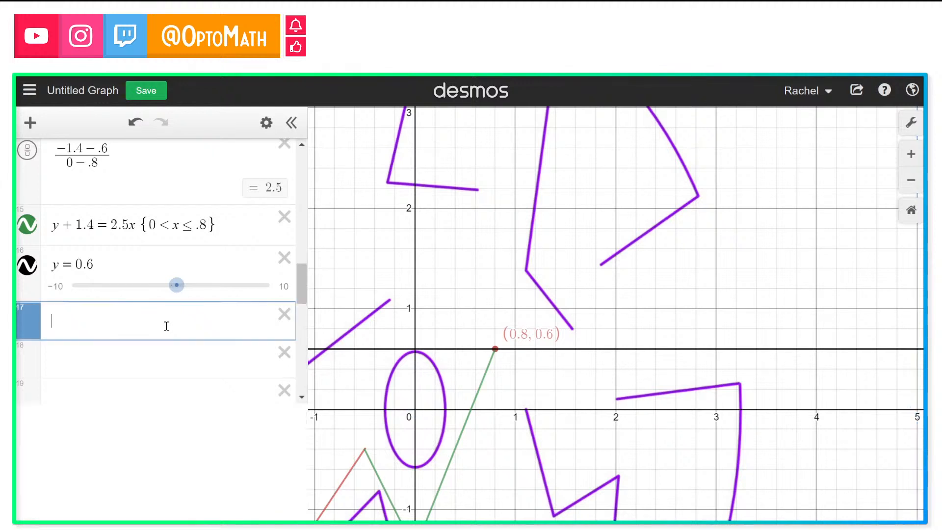
{"action": "type", "text": "x "}
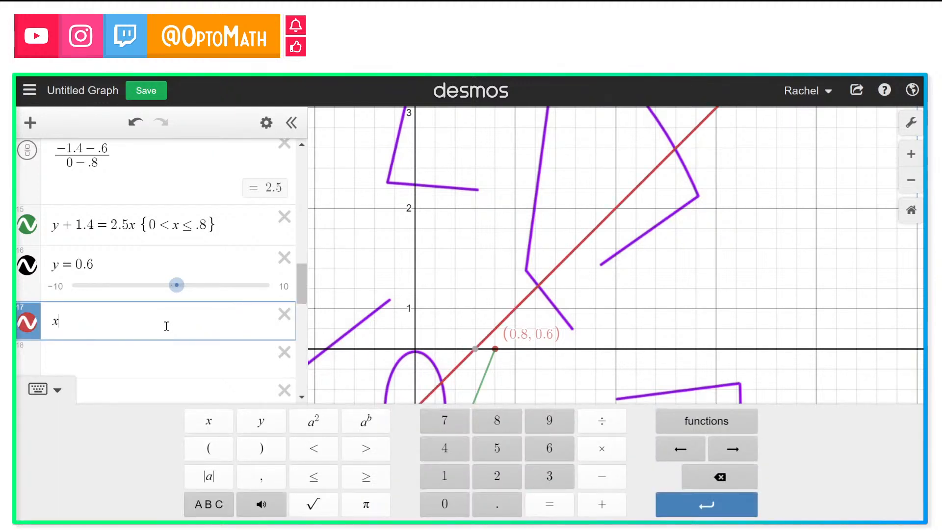
{"action": "type", "text": "= 1"}
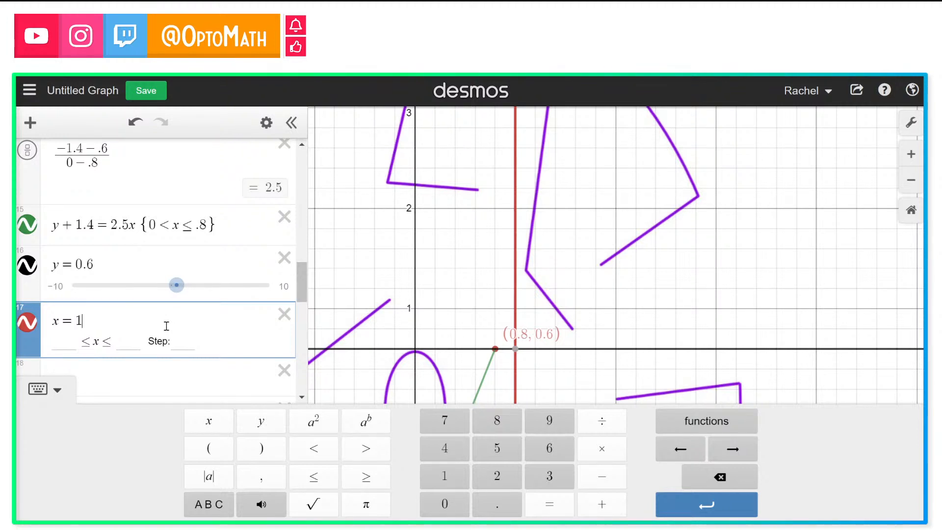
{"action": "left_click", "coordinate": [284, 314]}
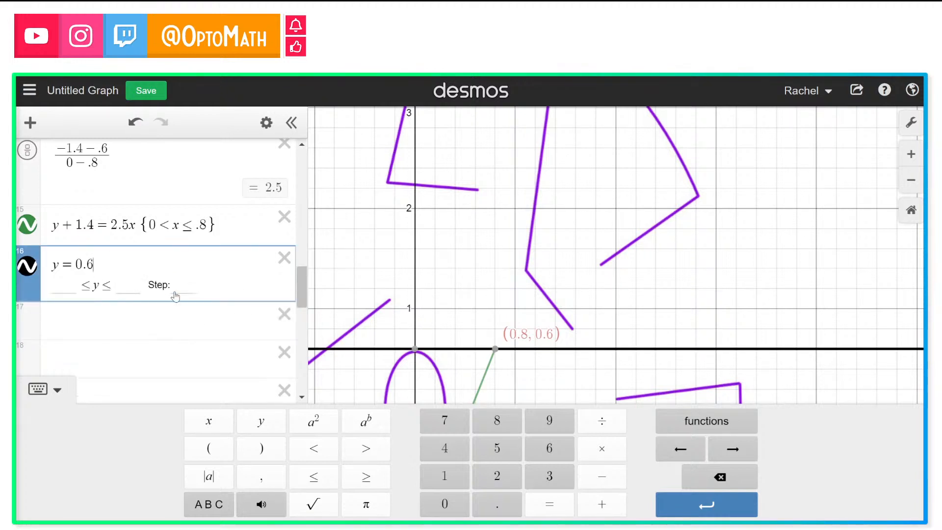
Step: Inspect where the horizontal line meets the maze walls and note .8 3.2 in a new row
{"action": "left_click", "coordinate": [496, 350]}
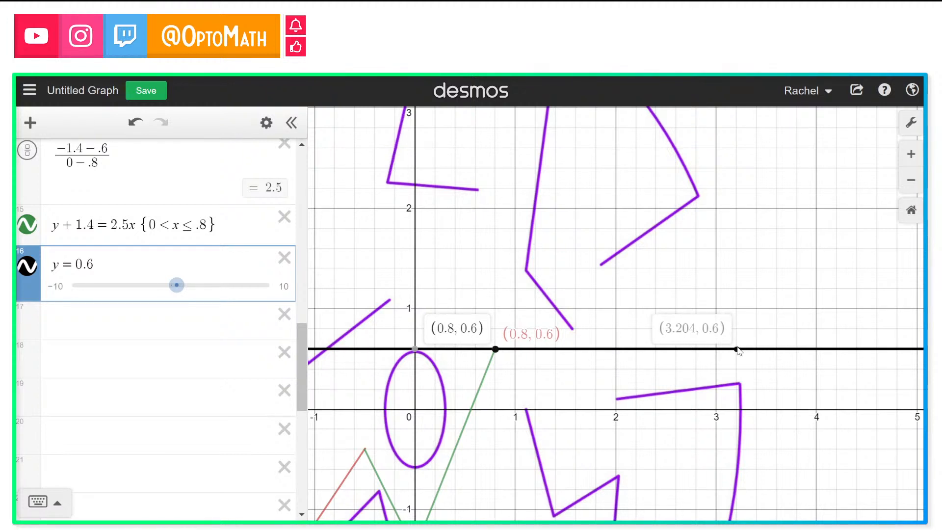
{"action": "left_click", "coordinate": [156, 323]}
{"action": "type", "text": ".8"}
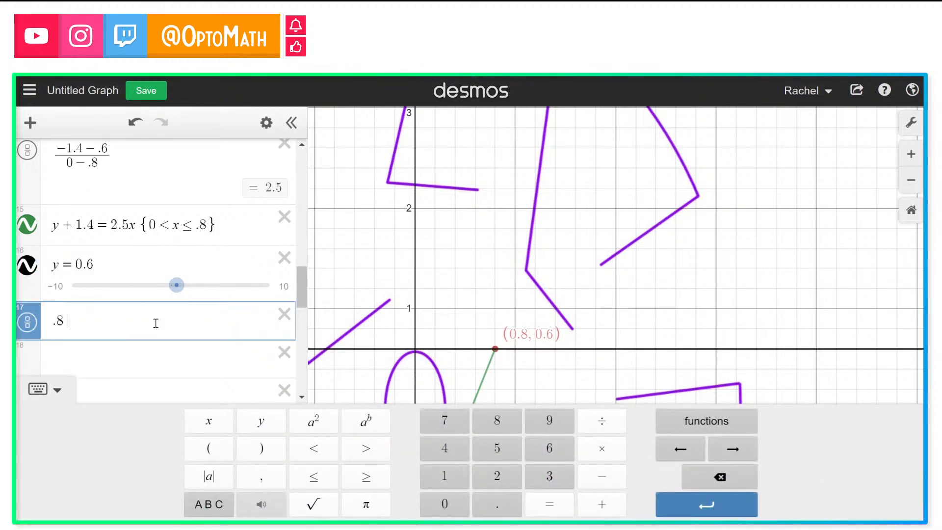
{"action": "type", "text": " 3.2"}
Step: Restrict the horizontal line y = 0.6 to the domain .8 < x < 3.2
{"action": "left_click", "coordinate": [150, 260]}
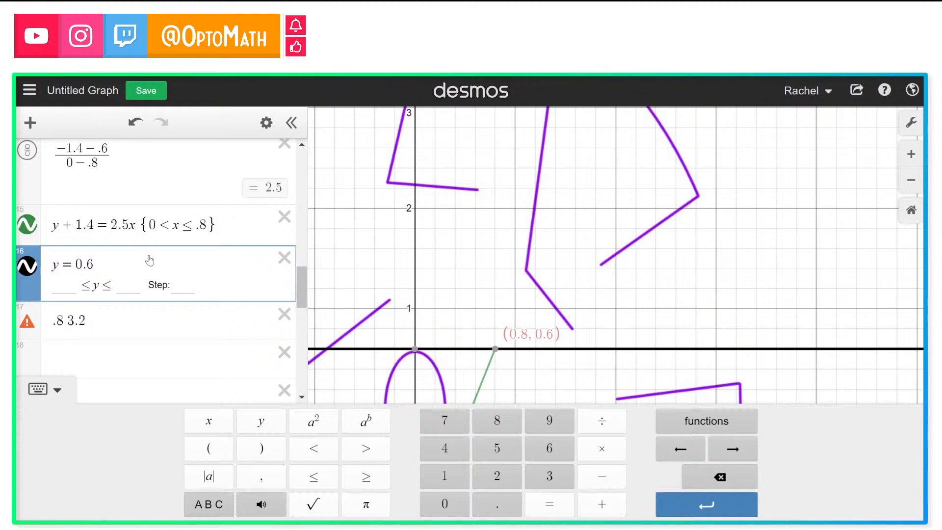
{"action": "type", "text": "{"}
{"action": "left_click", "coordinate": [68, 324]}
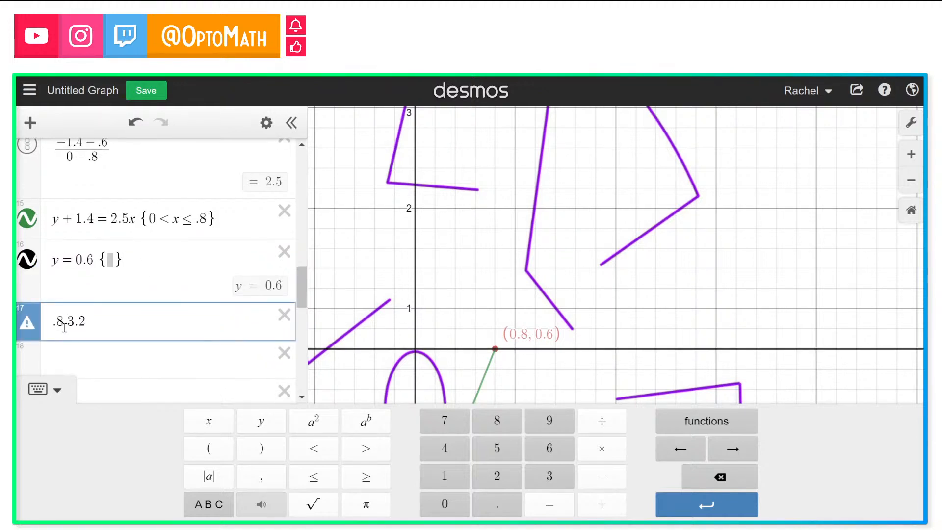
{"action": "left_click_drag", "start_coordinate": [53, 323], "coordinate": [86, 323]}
{"action": "key", "text": "ctrl+c"}
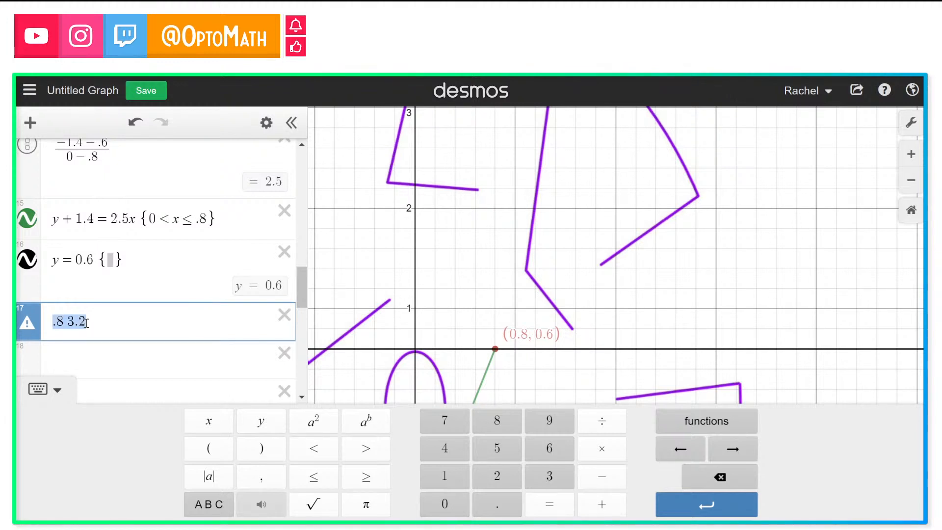
{"action": "left_click", "coordinate": [108, 260]}
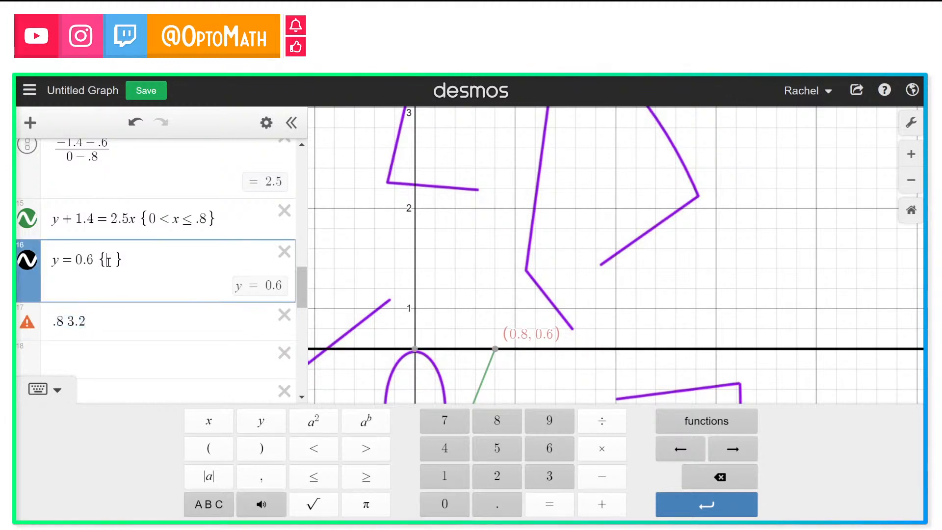
{"action": "key", "text": "ctrl+v"}
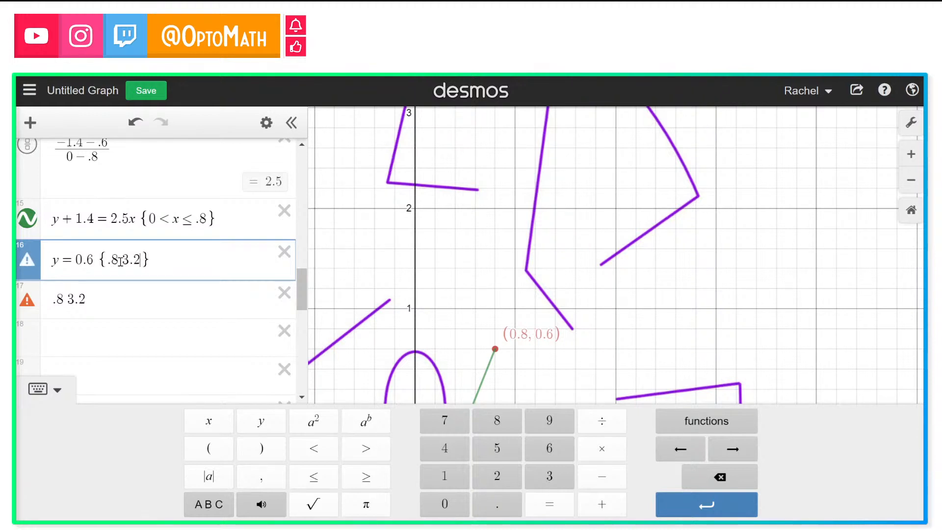
{"action": "key", "text": "BackSpace"}
{"action": "type", "text": "<=x"}
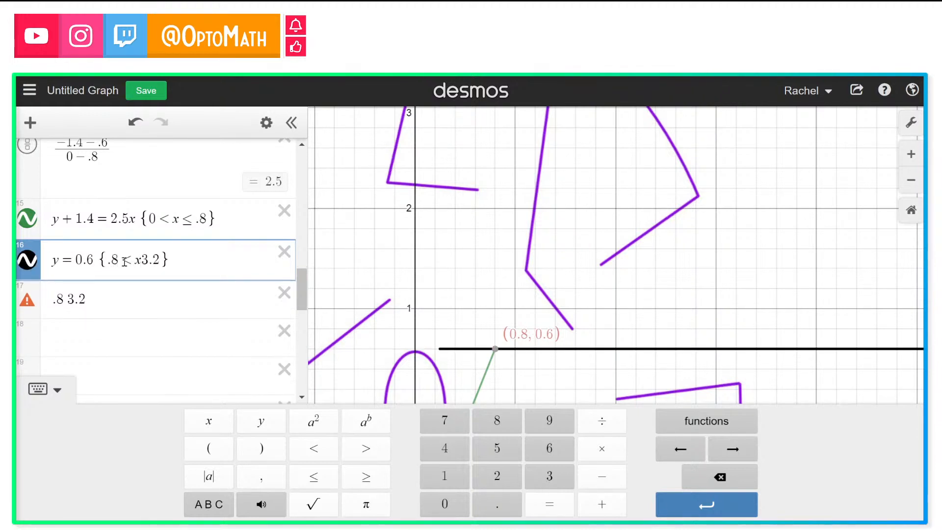
{"action": "type", "text": "<"}
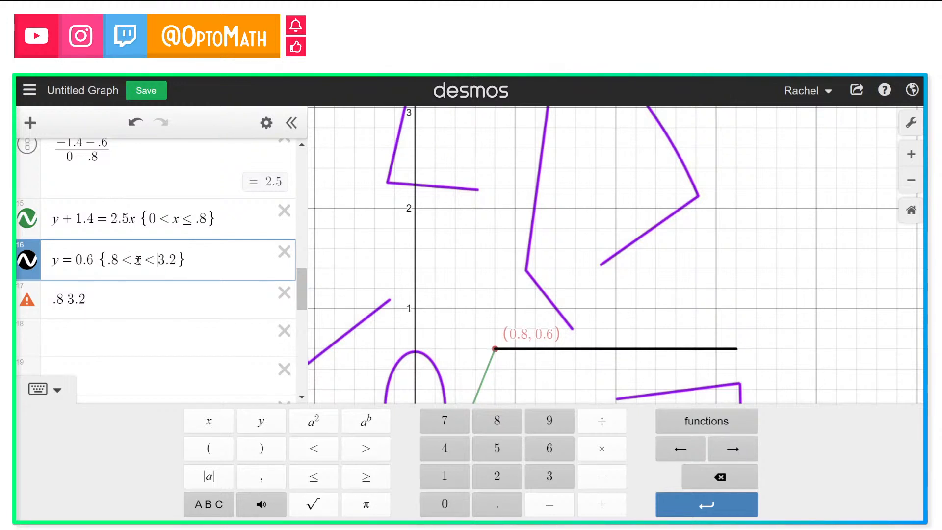
Step: Delete the .8 3.2 note row below the horizontal line and reset the graph to the default view
{"action": "left_click_drag", "start_coordinate": [143, 260], "coordinate": [177, 260]}
{"action": "left_click", "coordinate": [138, 262]}
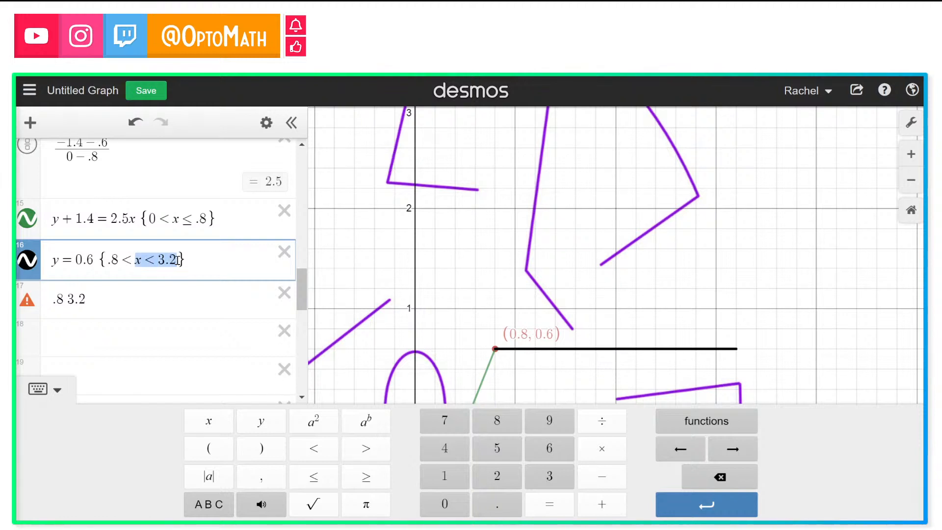
{"action": "left_click", "coordinate": [158, 260]}
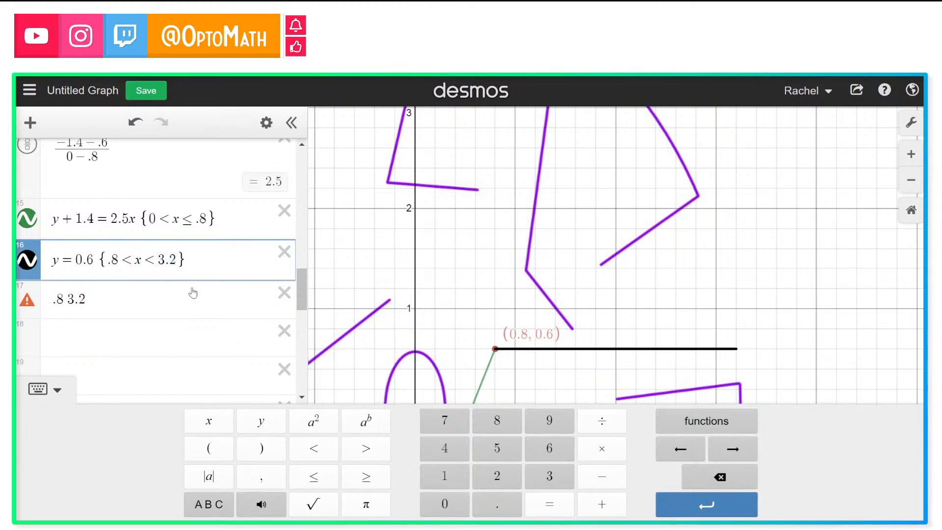
{"action": "left_click", "coordinate": [283, 293]}
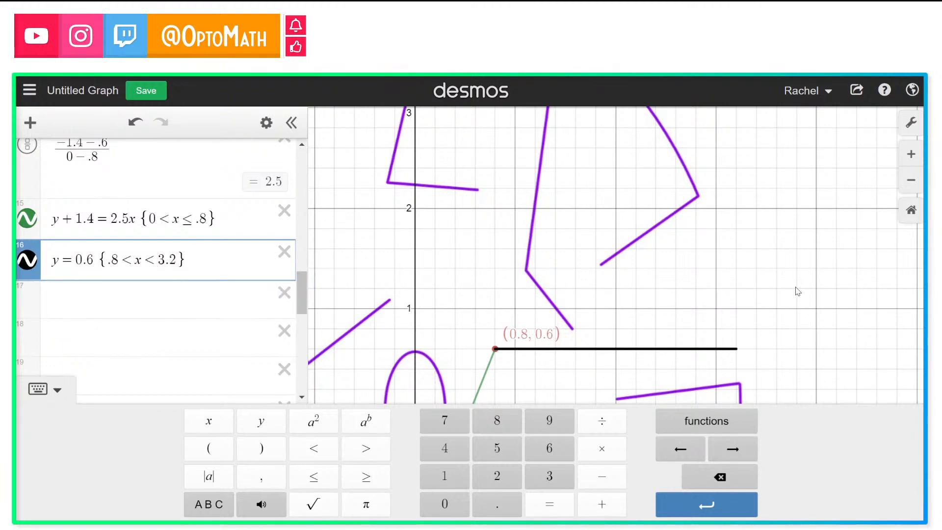
{"action": "left_click", "coordinate": [902, 213]}
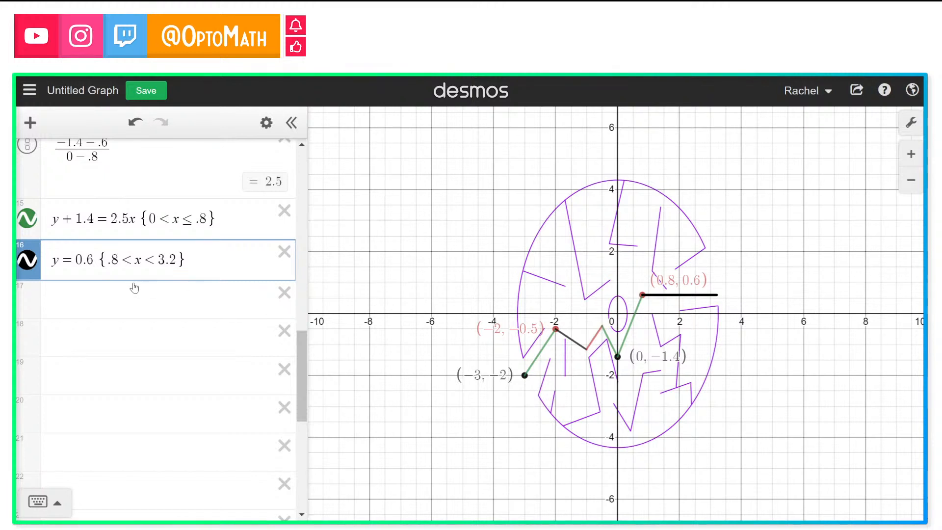
Step: Turn off the labels on the points (0,-1.4), (.8,.6), (-2,-.5) and (-3,-2)
{"action": "scroll", "coordinate": [81, 245], "scroll_direction": "up", "scroll_amount": 2}
{"action": "left_click", "coordinate": [81, 244]}
{"action": "scroll", "coordinate": [80, 243], "scroll_direction": "up", "scroll_amount": 4}
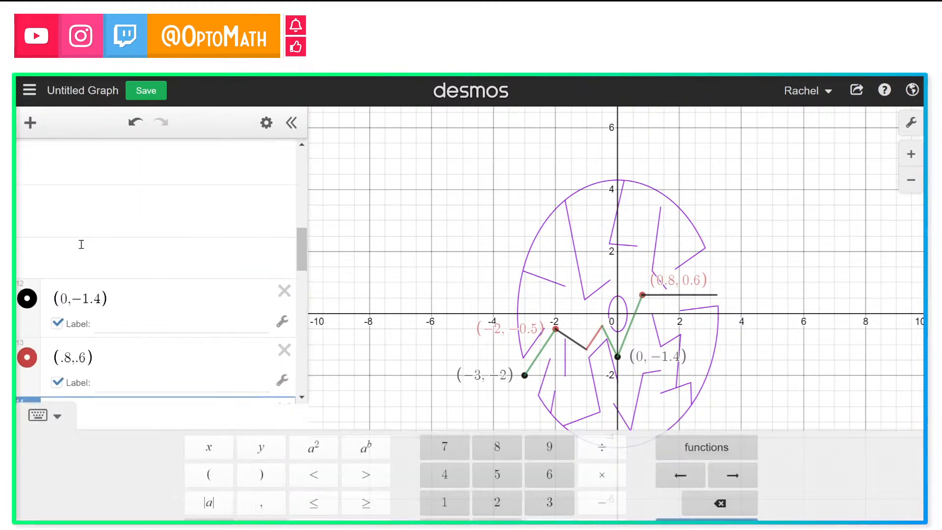
{"action": "left_click", "coordinate": [59, 323]}
{"action": "scroll", "coordinate": [61, 320], "scroll_direction": "down", "scroll_amount": 1}
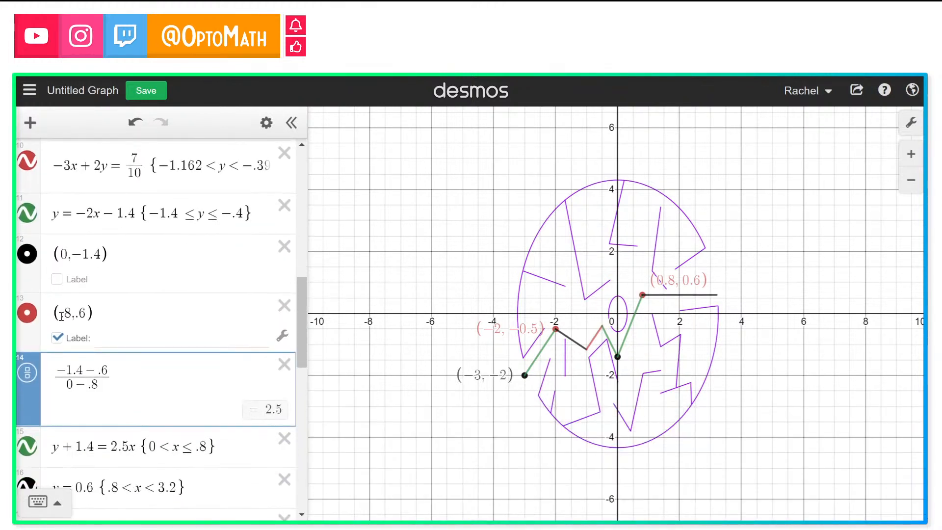
{"action": "left_click", "coordinate": [56, 338]}
{"action": "scroll", "coordinate": [57, 342], "scroll_direction": "up", "scroll_amount": 6}
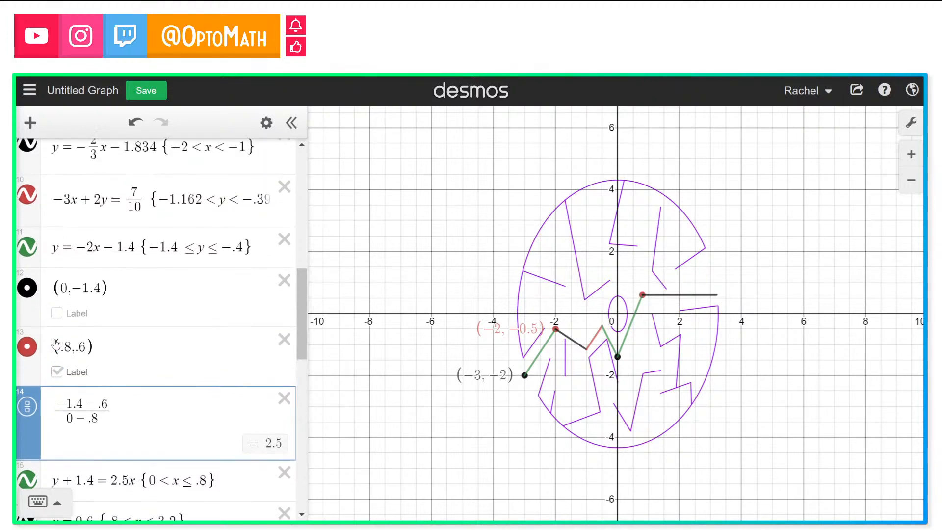
{"action": "scroll", "coordinate": [56, 339], "scroll_direction": "up", "scroll_amount": 2}
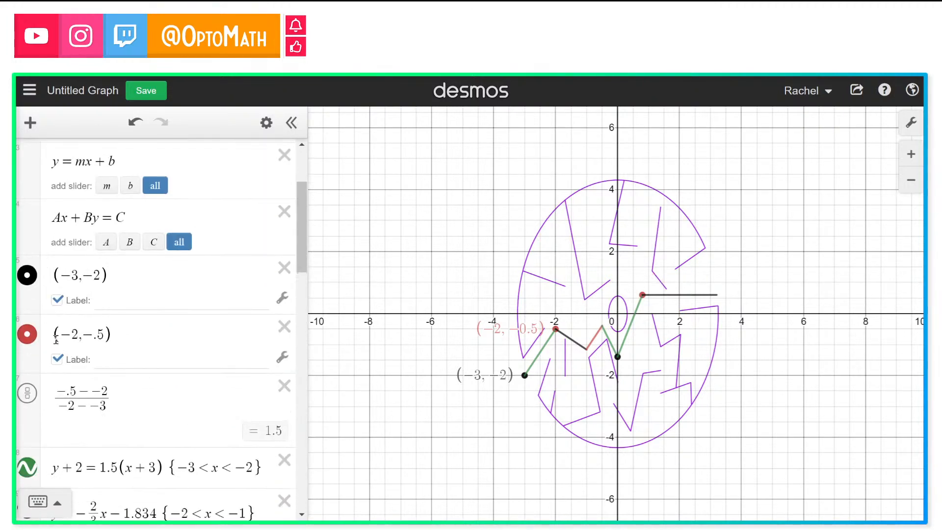
{"action": "left_click", "coordinate": [57, 360]}
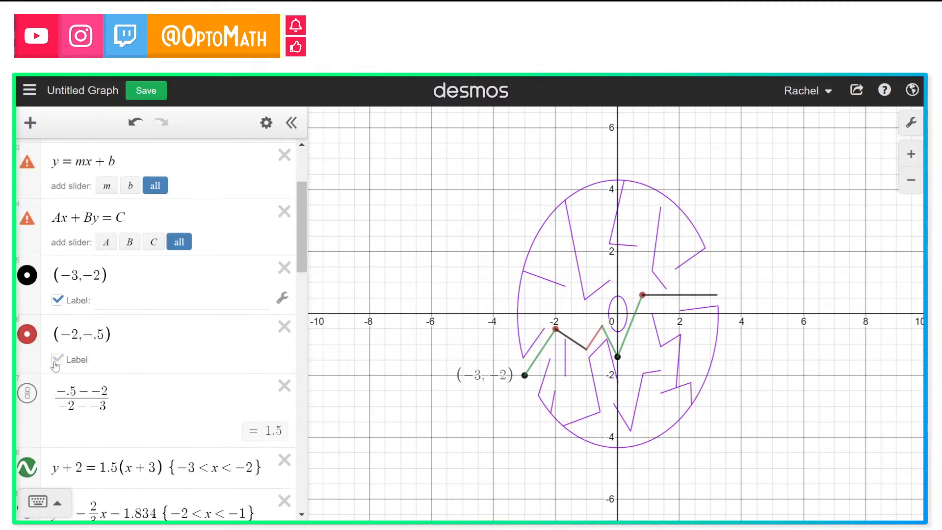
{"action": "left_click", "coordinate": [58, 301]}
{"action": "scroll", "coordinate": [62, 299], "scroll_direction": "up", "scroll_amount": 3}
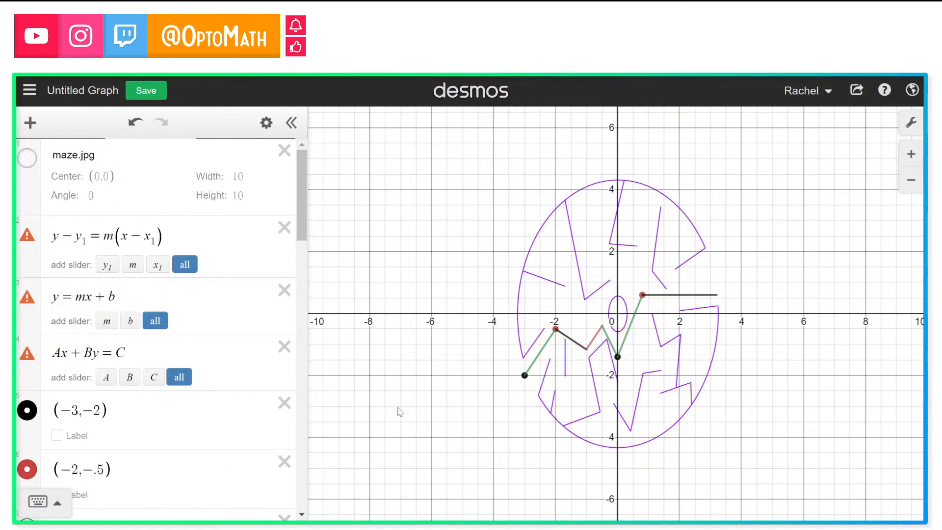
Step: Zoom in to inspect the segment from (0,-1.4) to (.8,.6) against the maze walls, then reset the view
{"action": "scroll", "coordinate": [652, 288], "scroll_direction": "up", "scroll_amount": 6}
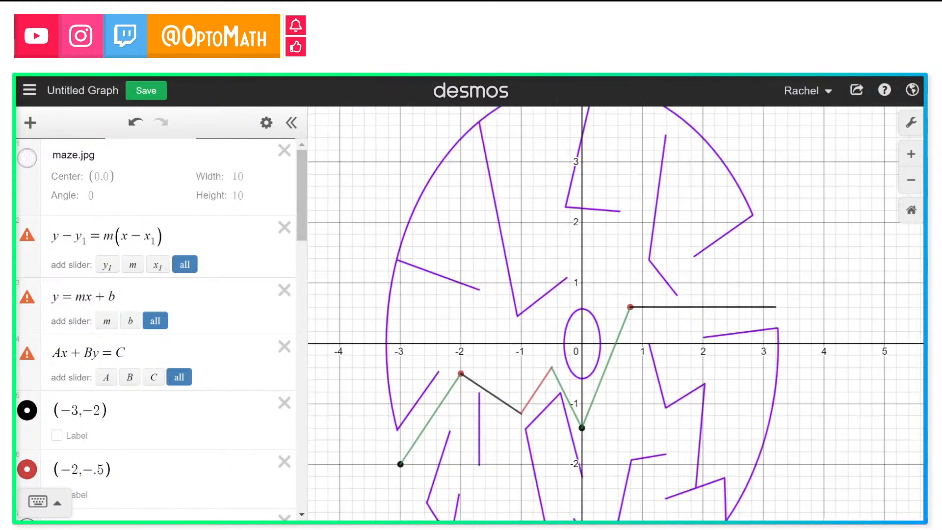
{"action": "left_click_drag", "start_coordinate": [518, 380], "coordinate": [497, 337]}
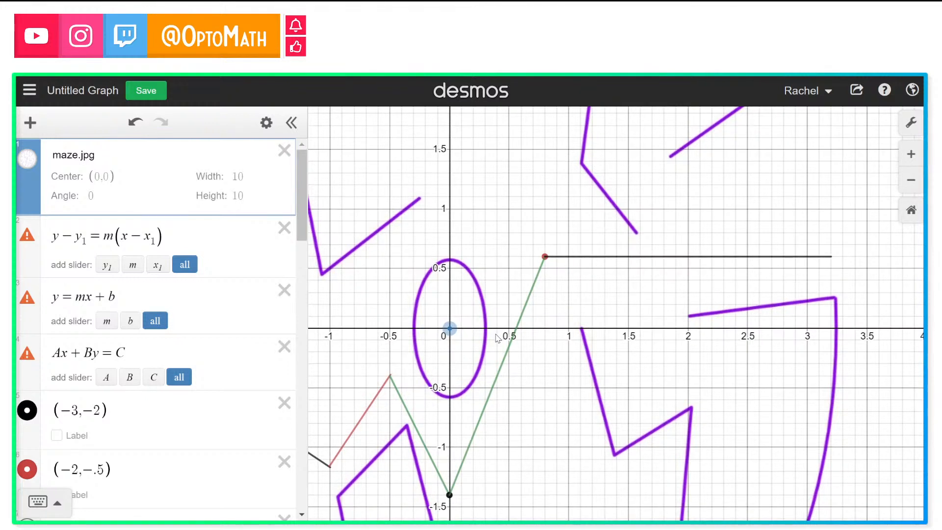
{"action": "left_click", "coordinate": [472, 443]}
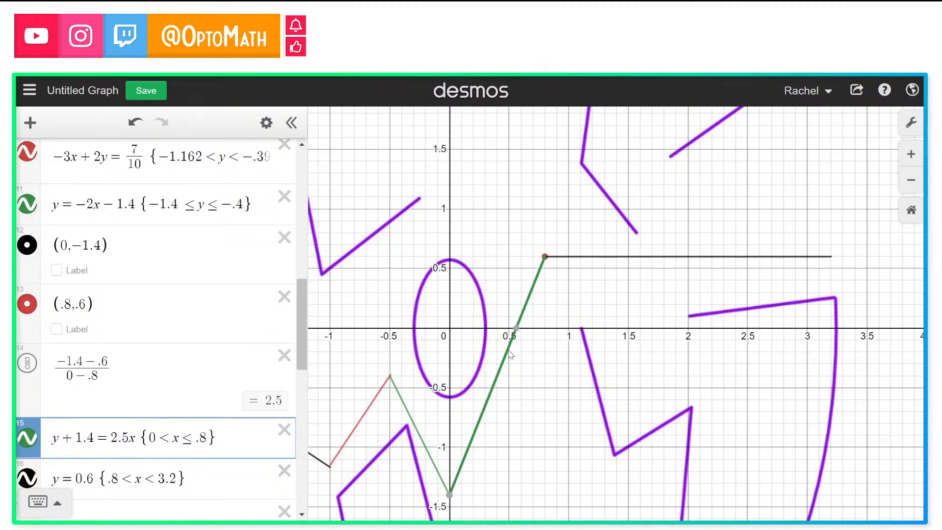
{"action": "left_click", "coordinate": [911, 211]}
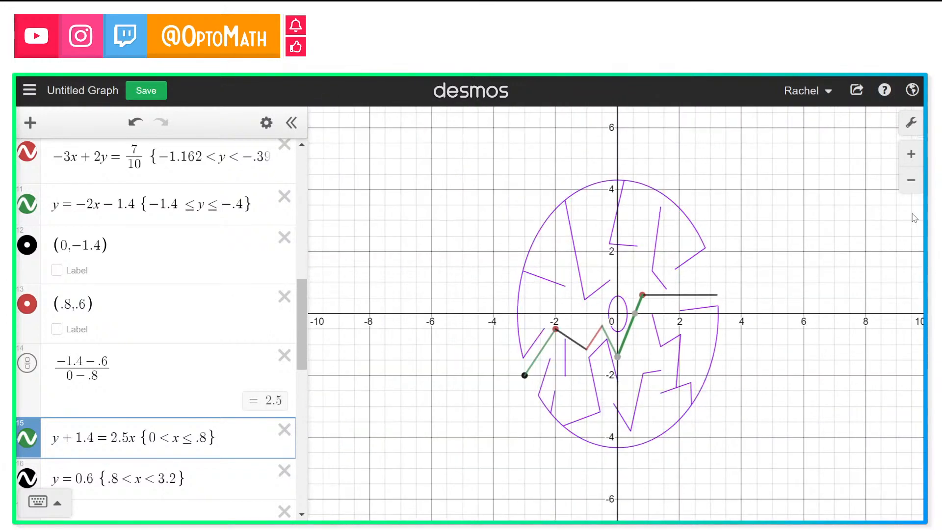
{"action": "left_click", "coordinate": [868, 430]}
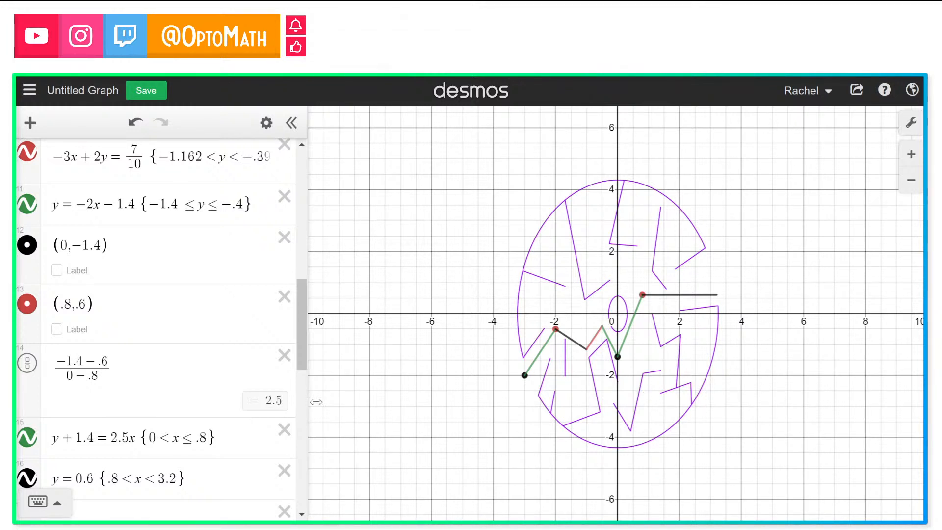
Step: Try turning the horizontal line into the inequality y < 0.6, then restore it to y = 0.6
{"action": "scroll", "coordinate": [87, 343], "scroll_direction": "down", "scroll_amount": 3}
{"action": "scroll", "coordinate": [88, 343], "scroll_direction": "down", "scroll_amount": 3}
{"action": "scroll", "coordinate": [87, 343], "scroll_direction": "up", "scroll_amount": 5}
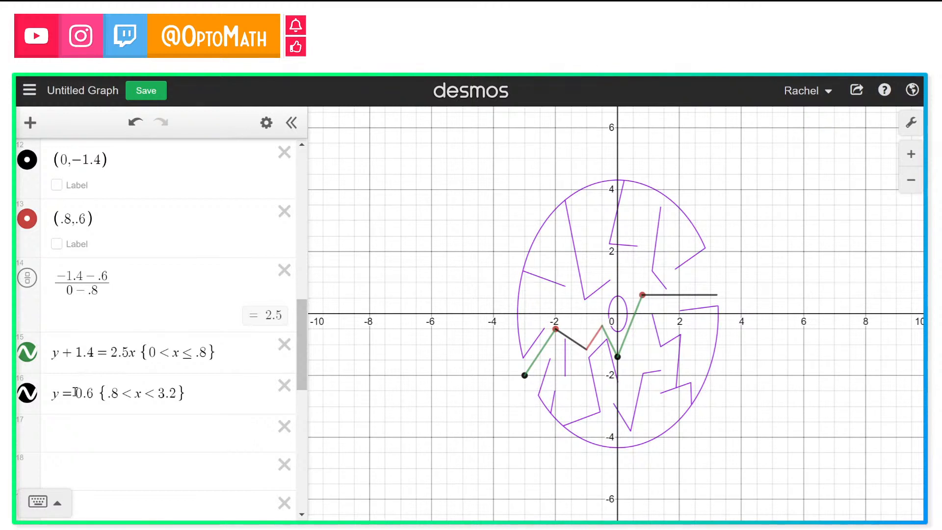
{"action": "left_click", "coordinate": [75, 393]}
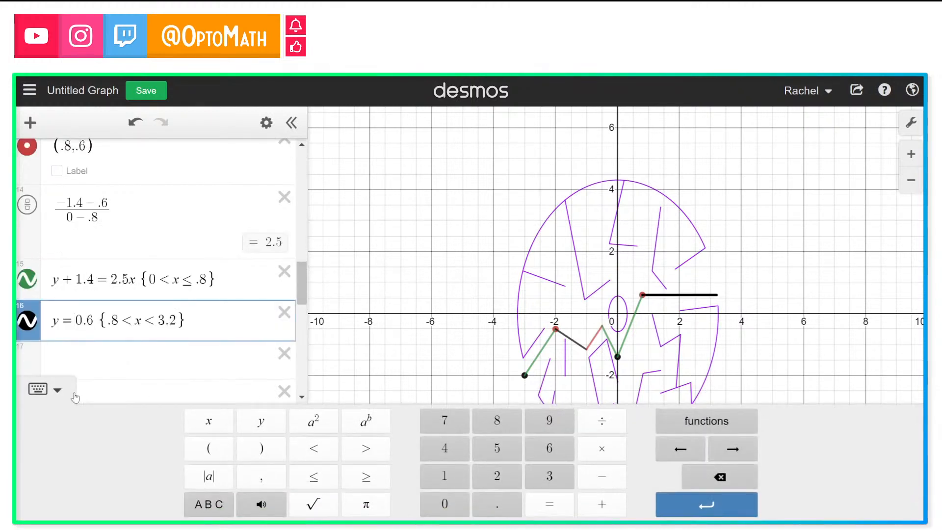
{"action": "key", "text": "BackSpace"}
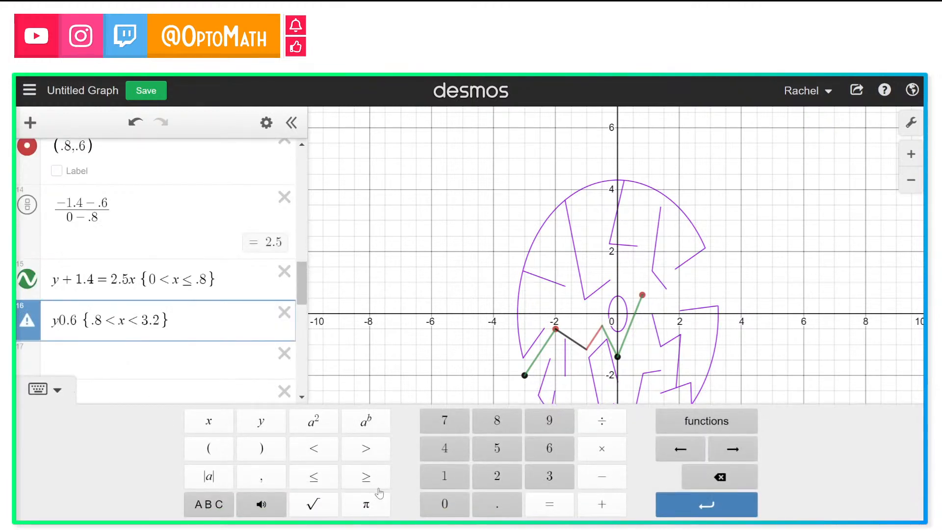
{"action": "left_click", "coordinate": [327, 481]}
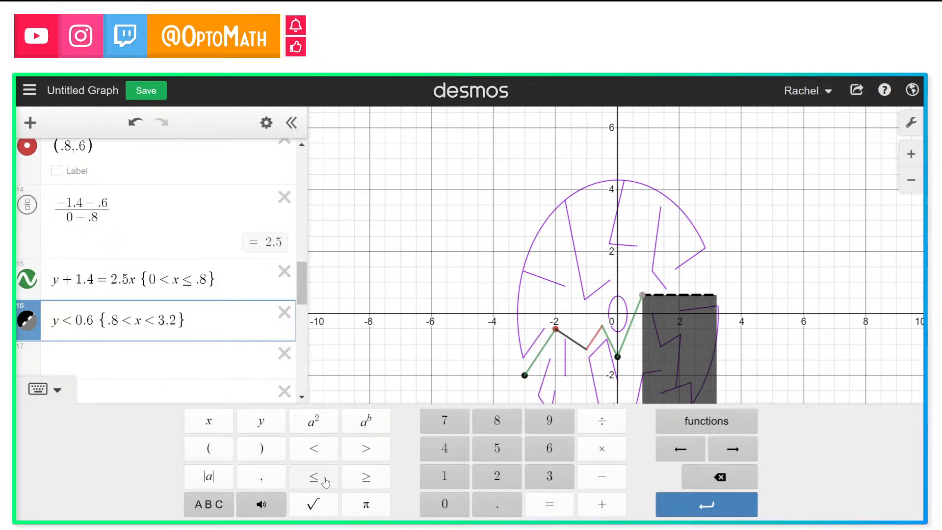
{"action": "key", "text": "BackSpace"}
{"action": "type", "text": "="}
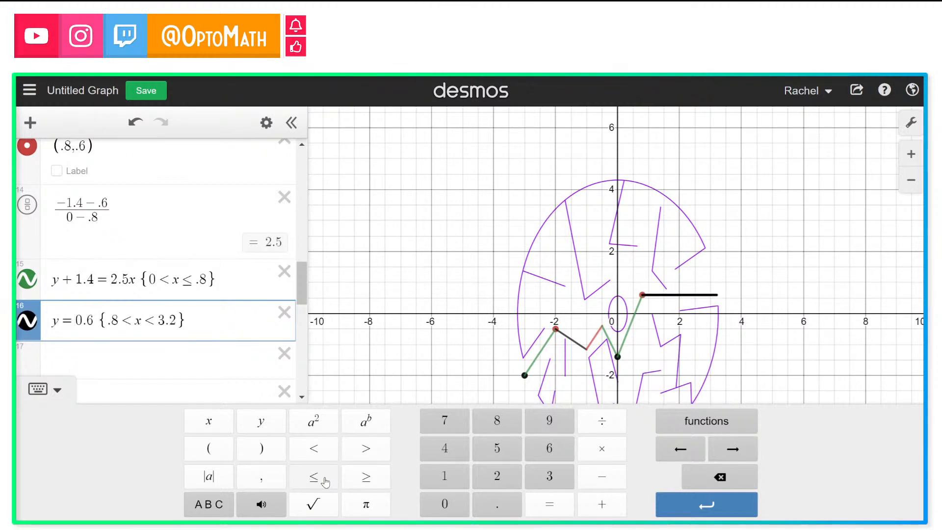